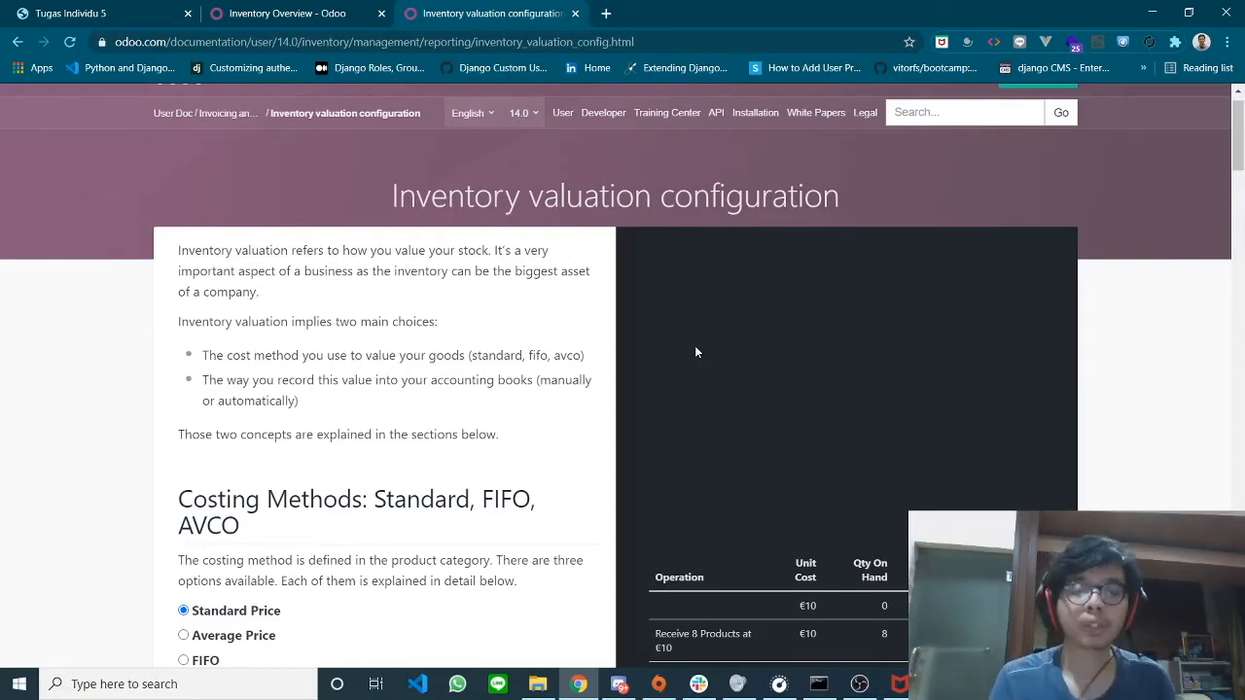
Examine the costing methods section of the inventory valuation documentation, comparing the Standard Price, Average Price and FIFO examples
scroll(472, 351, down, 3)
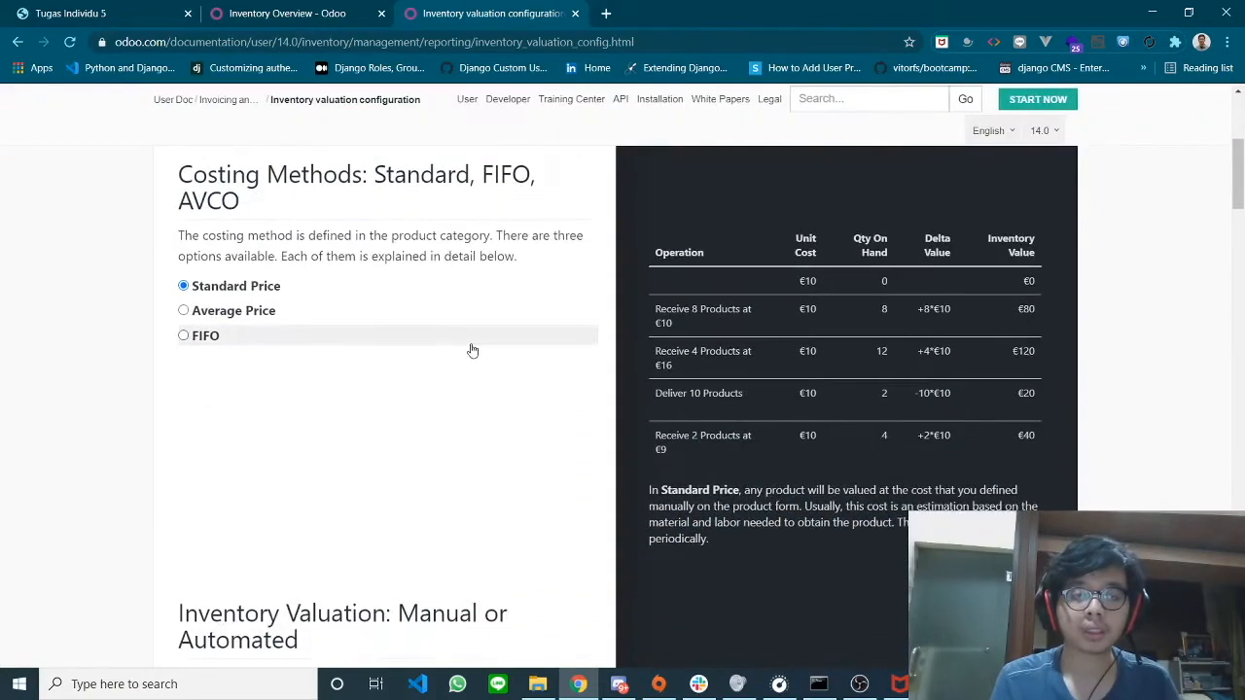
scroll(472, 351, up, 3)
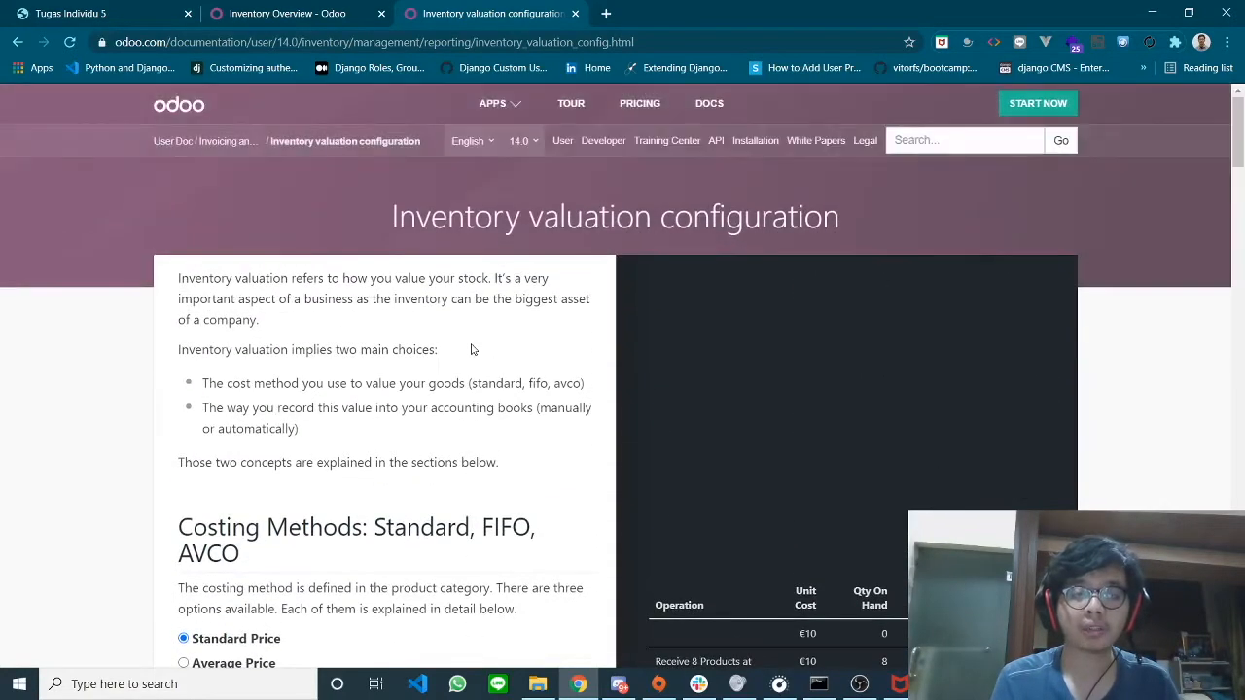
scroll(471, 349, down, 3)
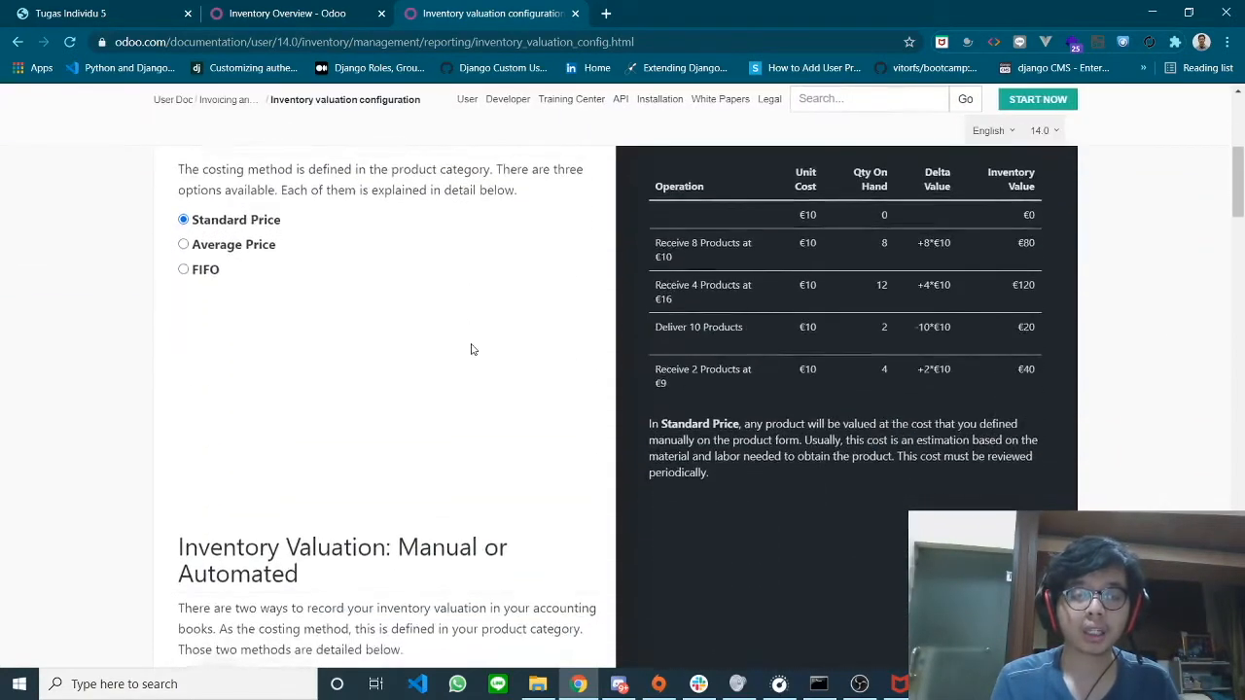
scroll(472, 350, up, 1)
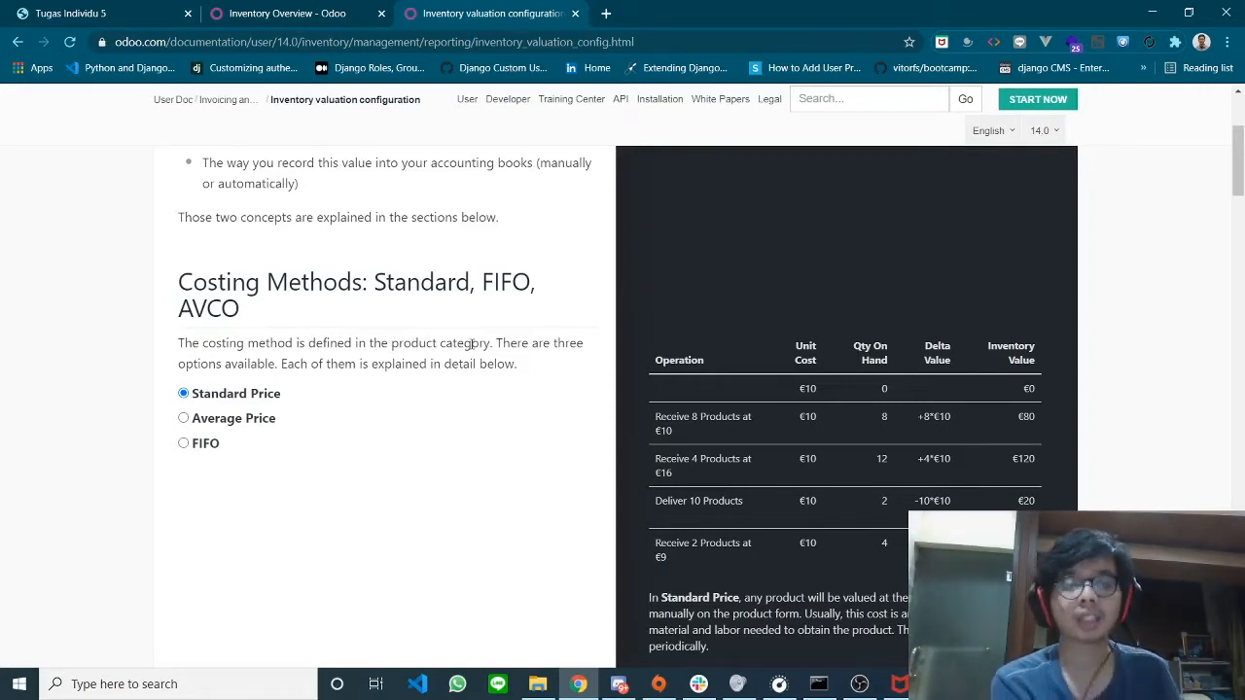
click(233, 418)
scroll(448, 345, down, 1)
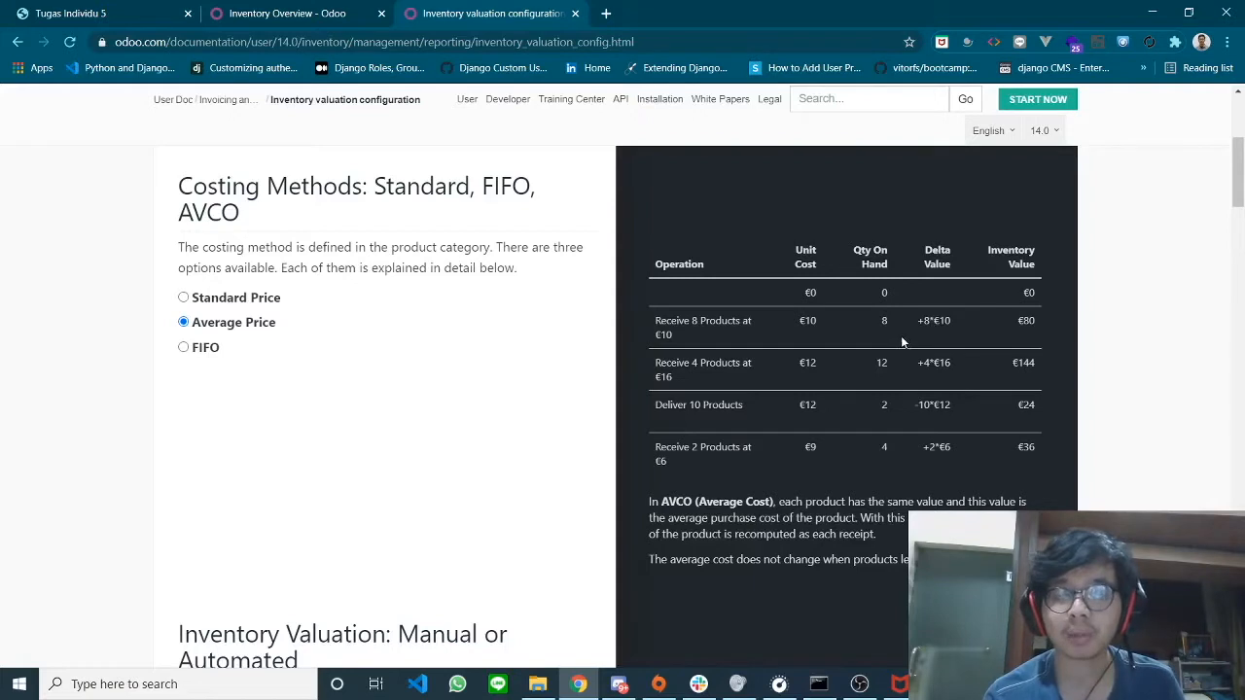
scroll(932, 347, down, 1)
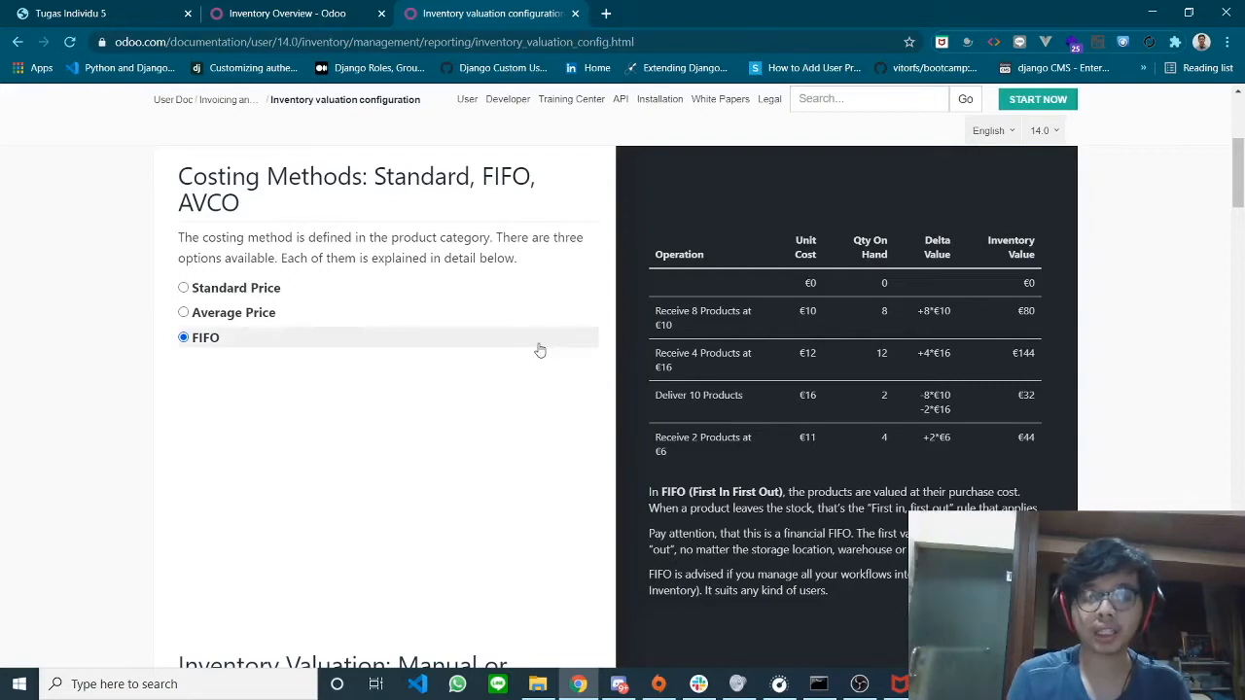
click(326, 323)
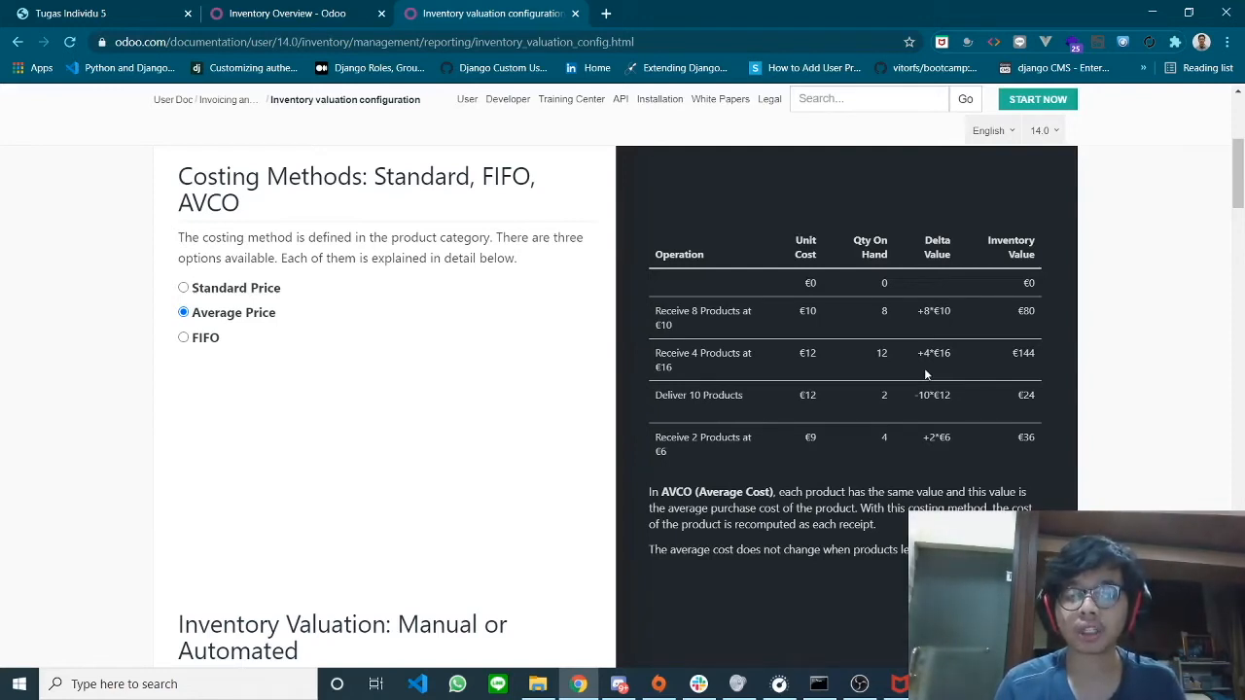
click(380, 338)
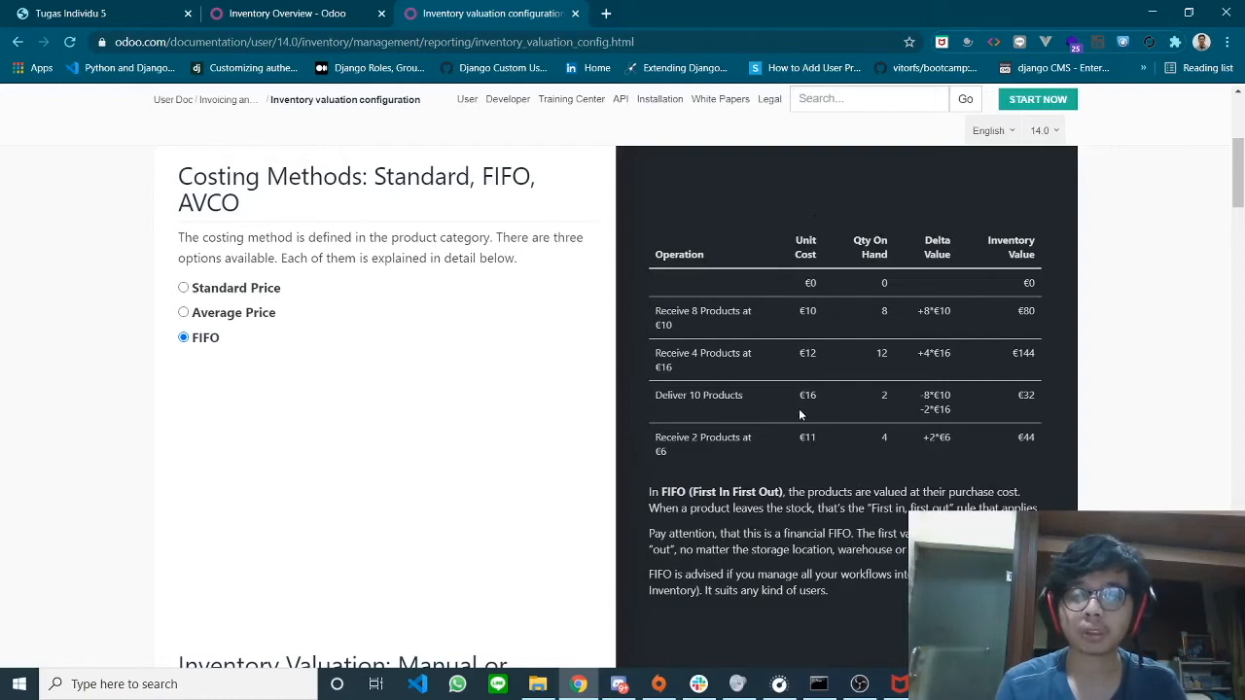
click(233, 314)
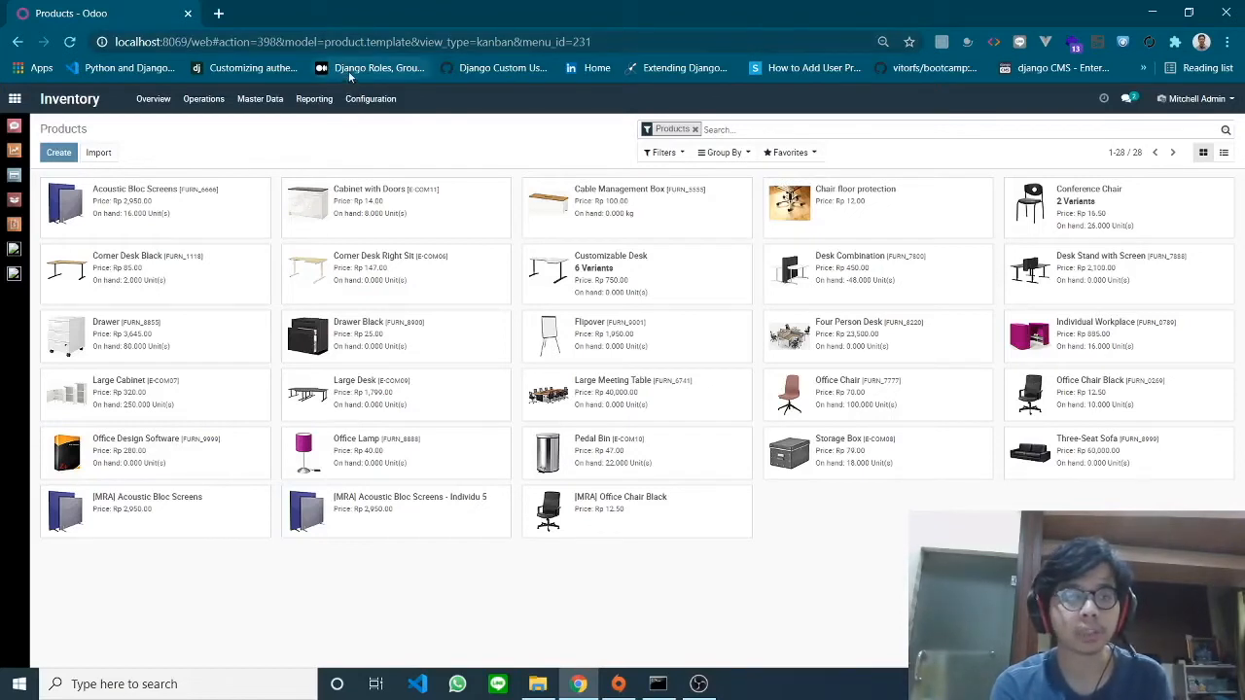
Switch to the local Odoo Inventory and inspect the valuation settings of the All / Saleable / Office Furniture product category
click(249, 102)
mouse_move(356, 101)
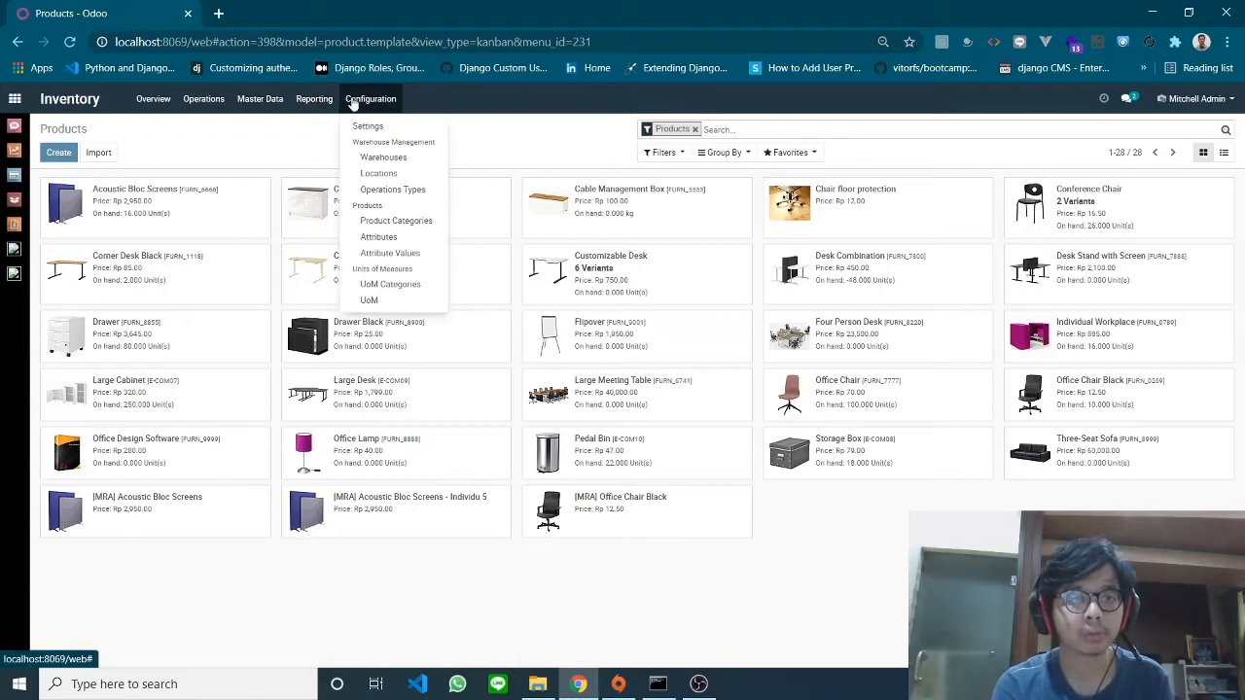
click(396, 221)
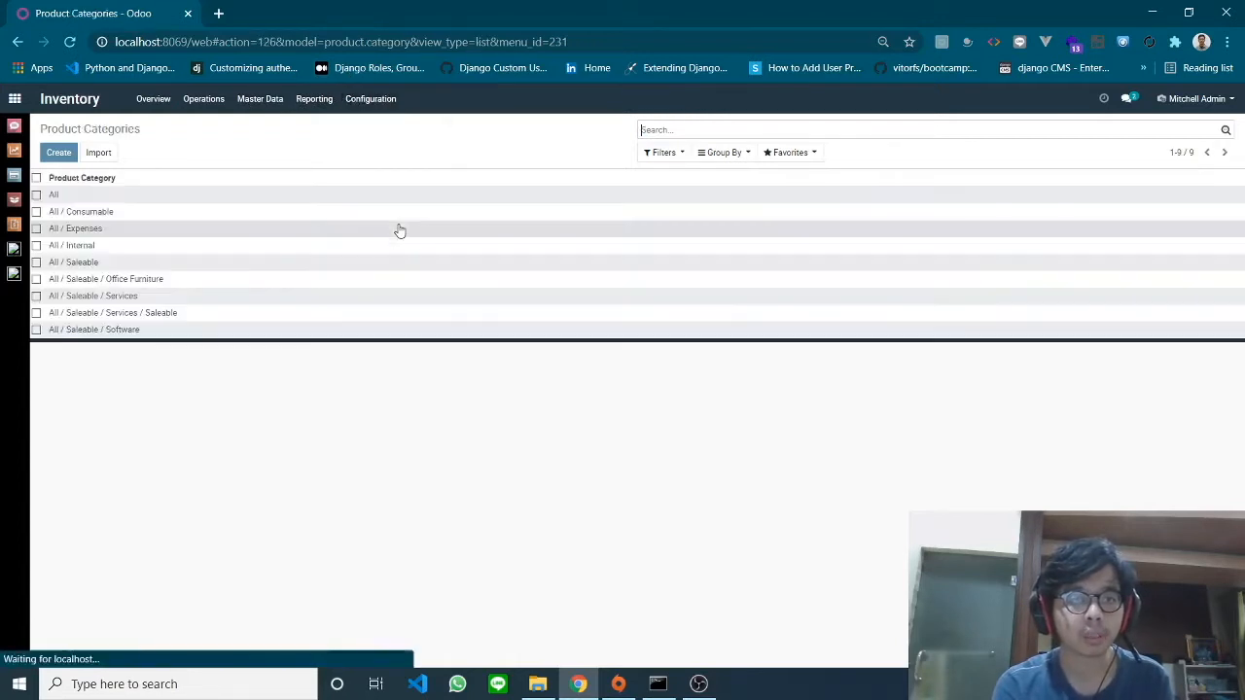
click(134, 284)
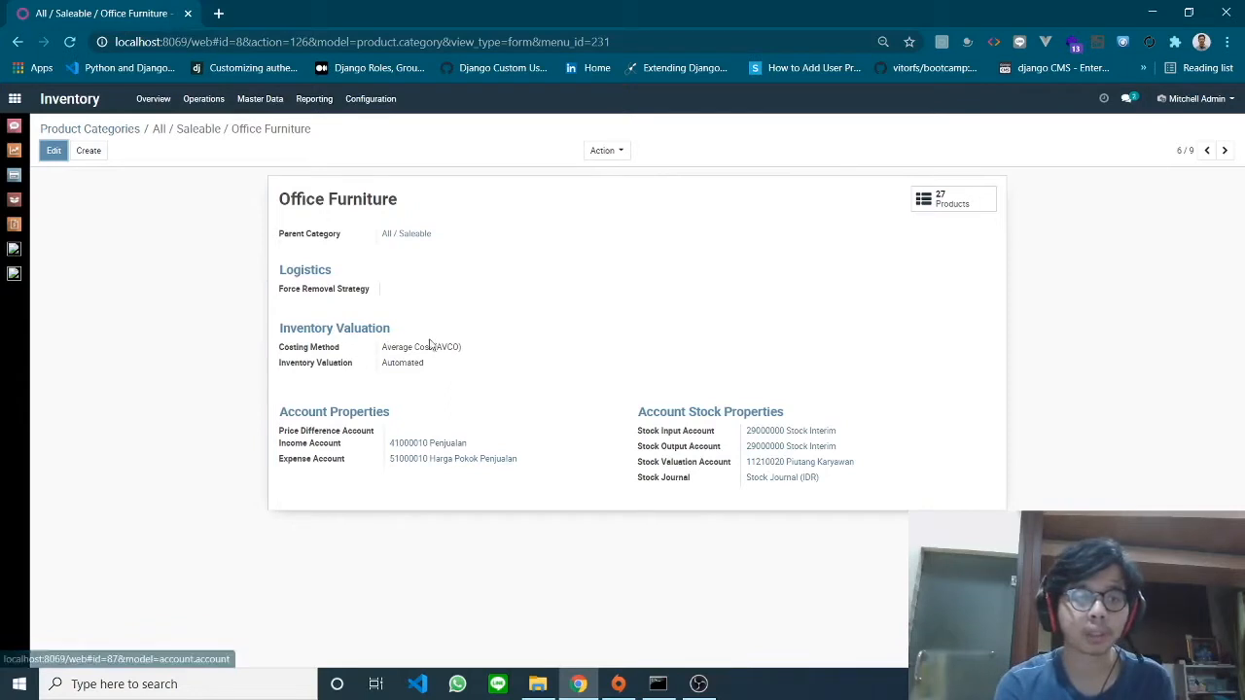
Create a new product named "Testing Kategori - AVCO" in the product master data
click(260, 98)
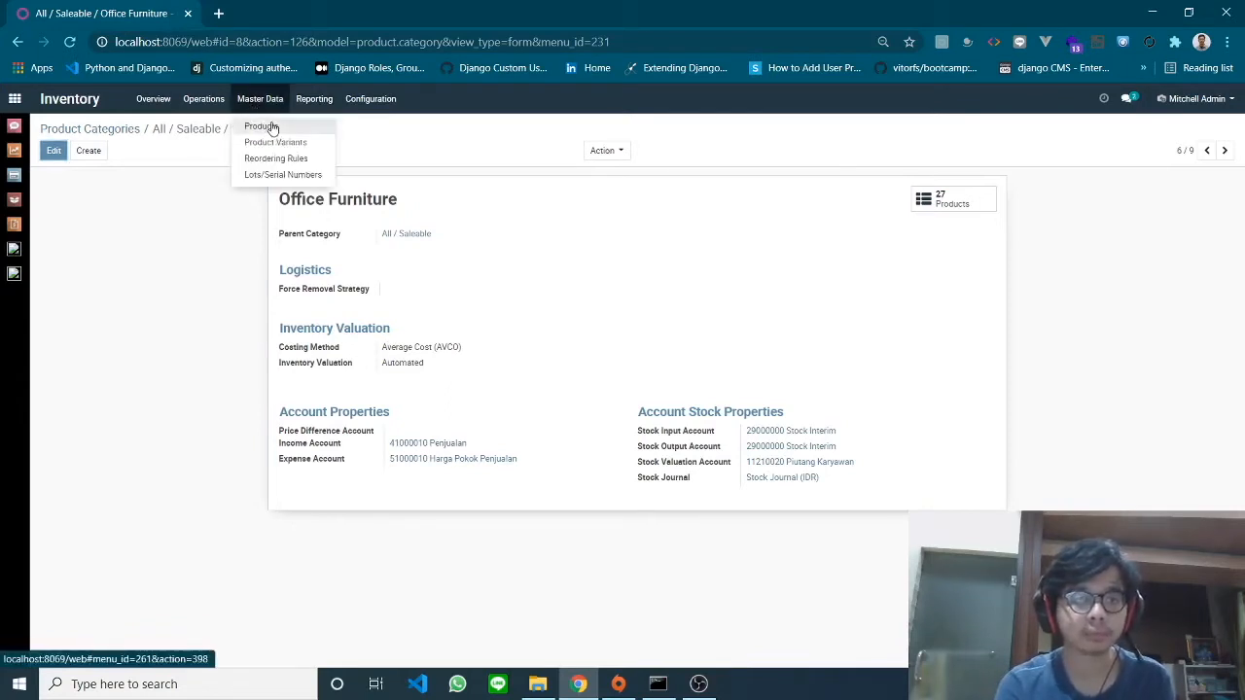
click(260, 126)
click(60, 154)
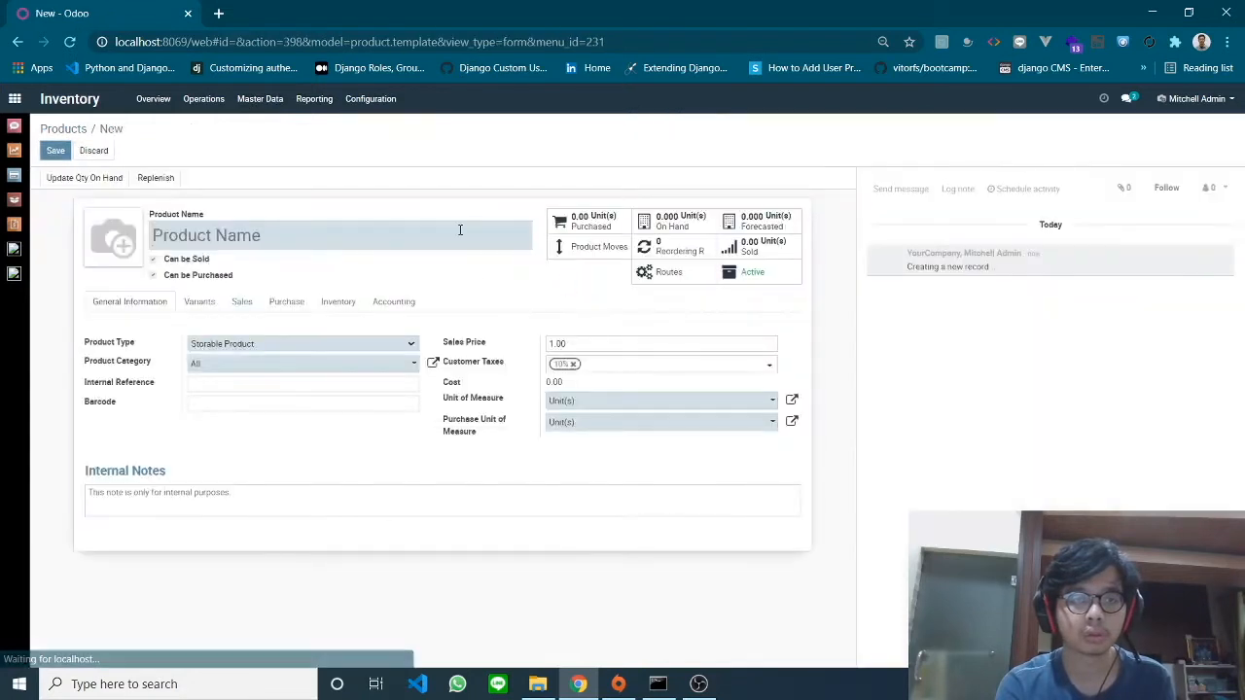
click(407, 233)
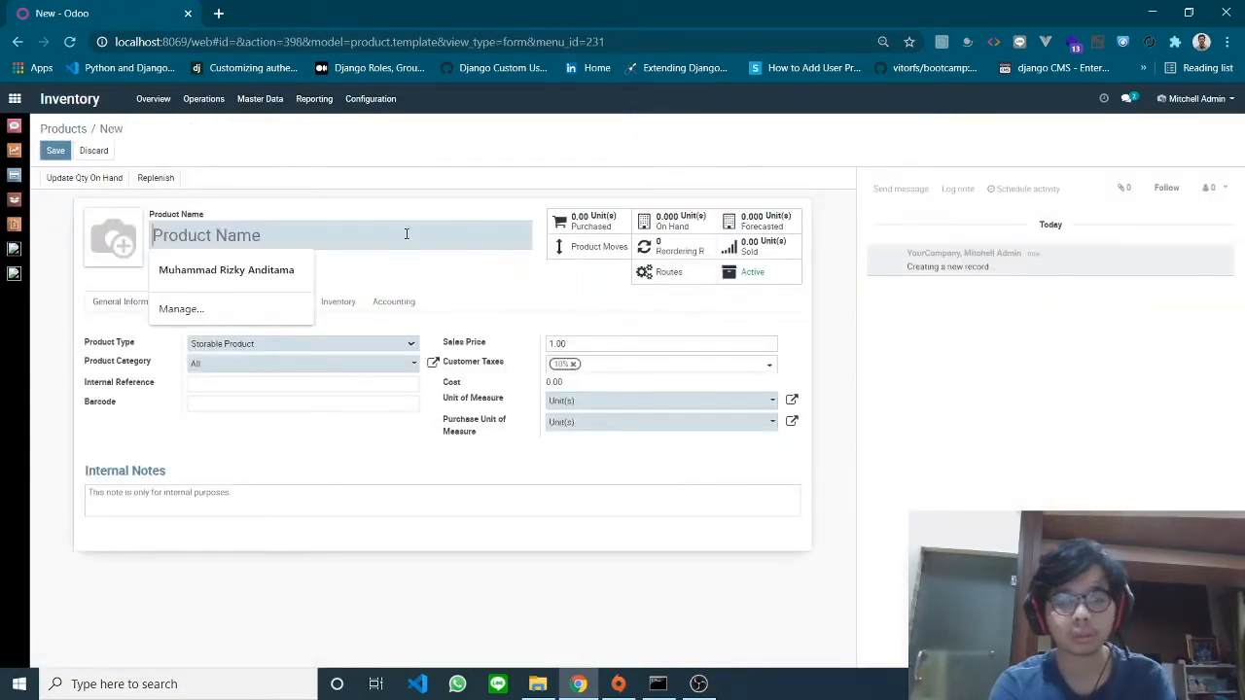
text(Testing K)
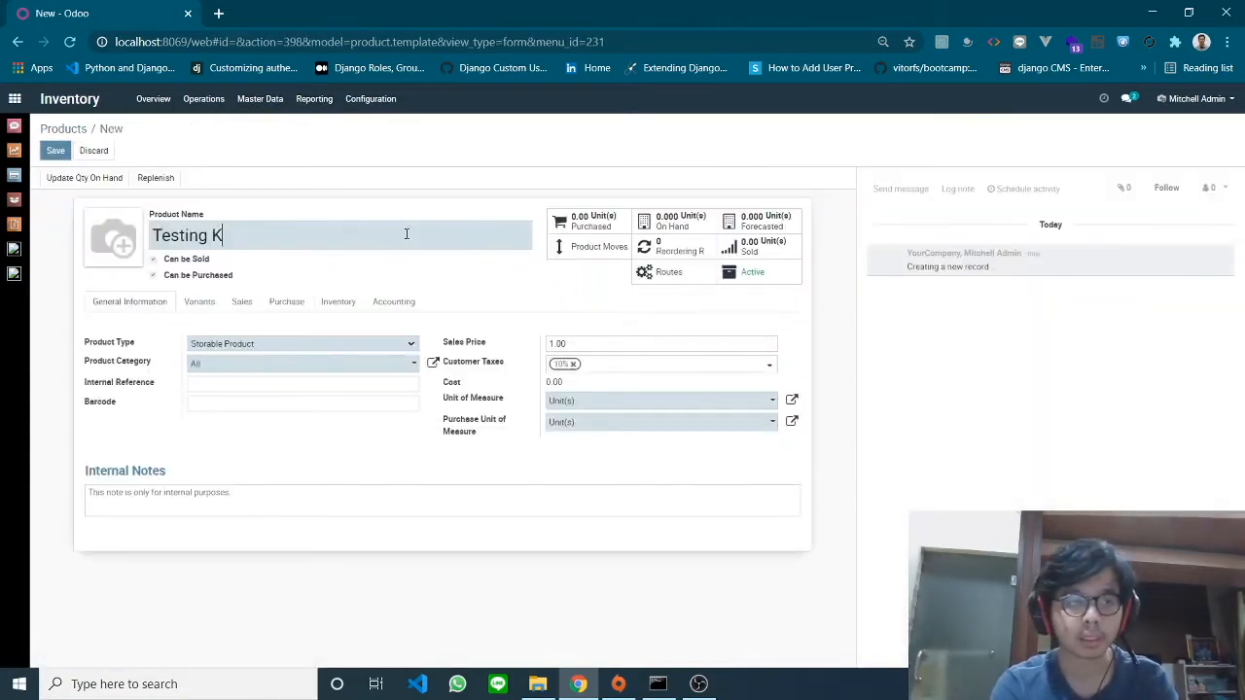
text(ategori - AVCO)
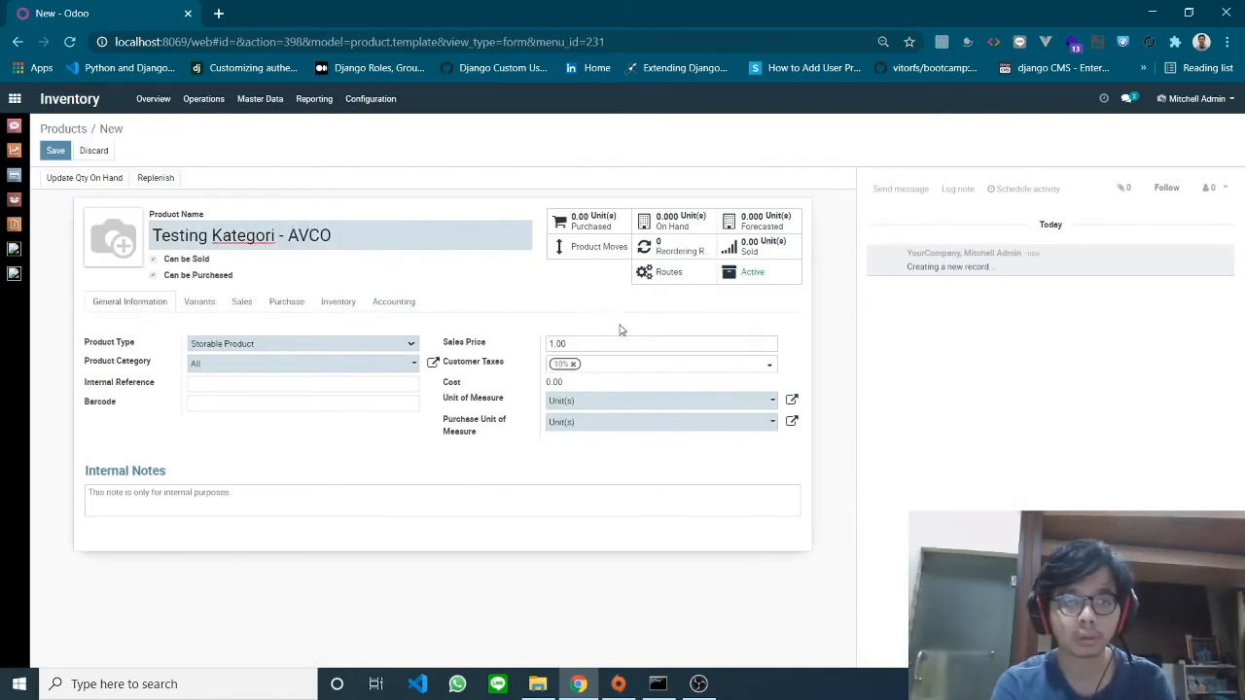
Assign the new product to the All / Saleable / Office Furniture category and save it
click(231, 368)
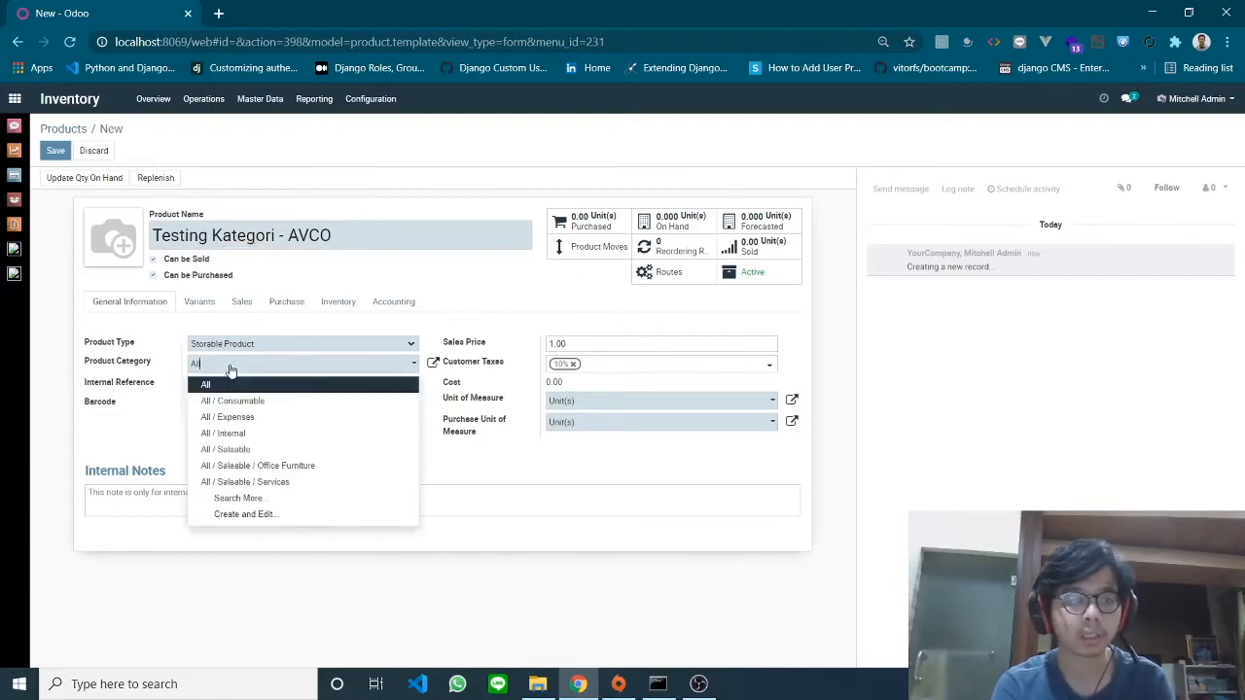
click(307, 472)
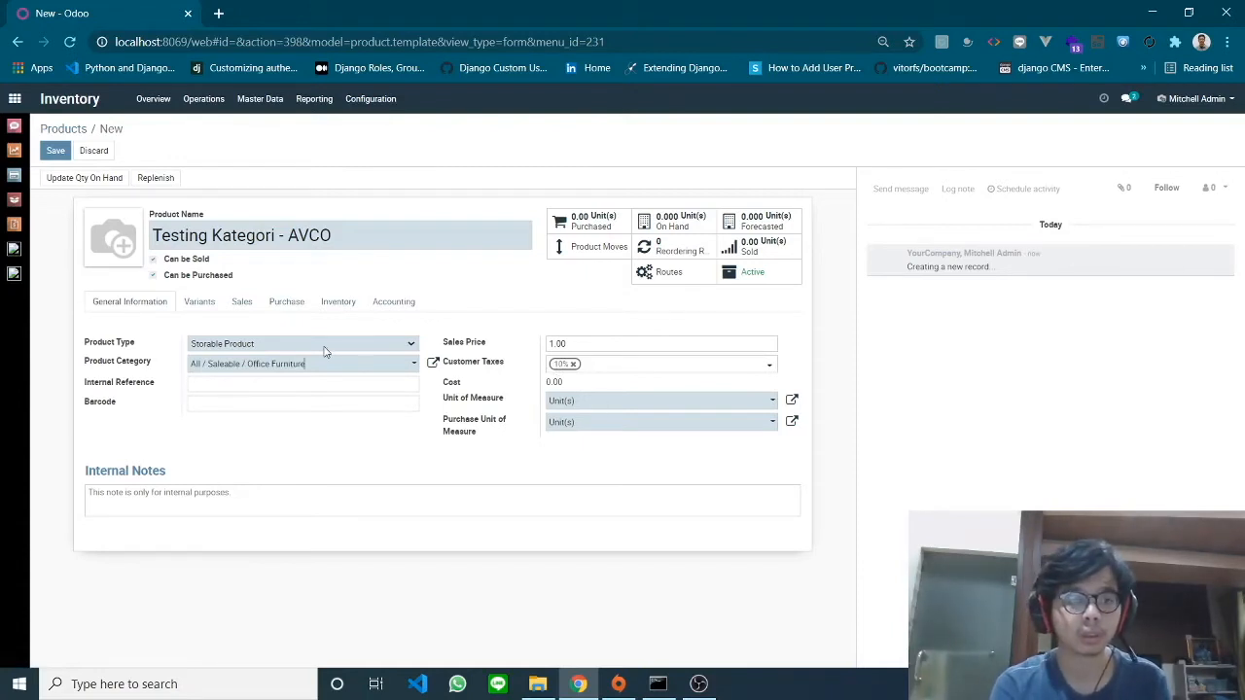
click(56, 152)
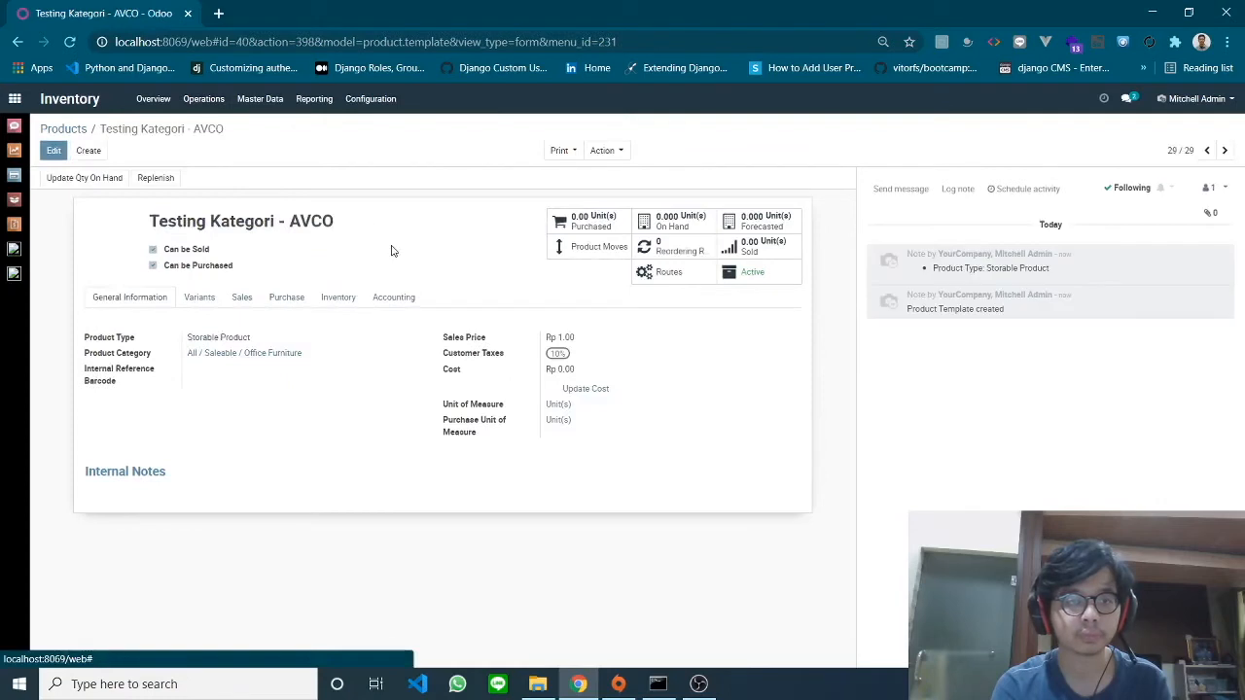
click(54, 151)
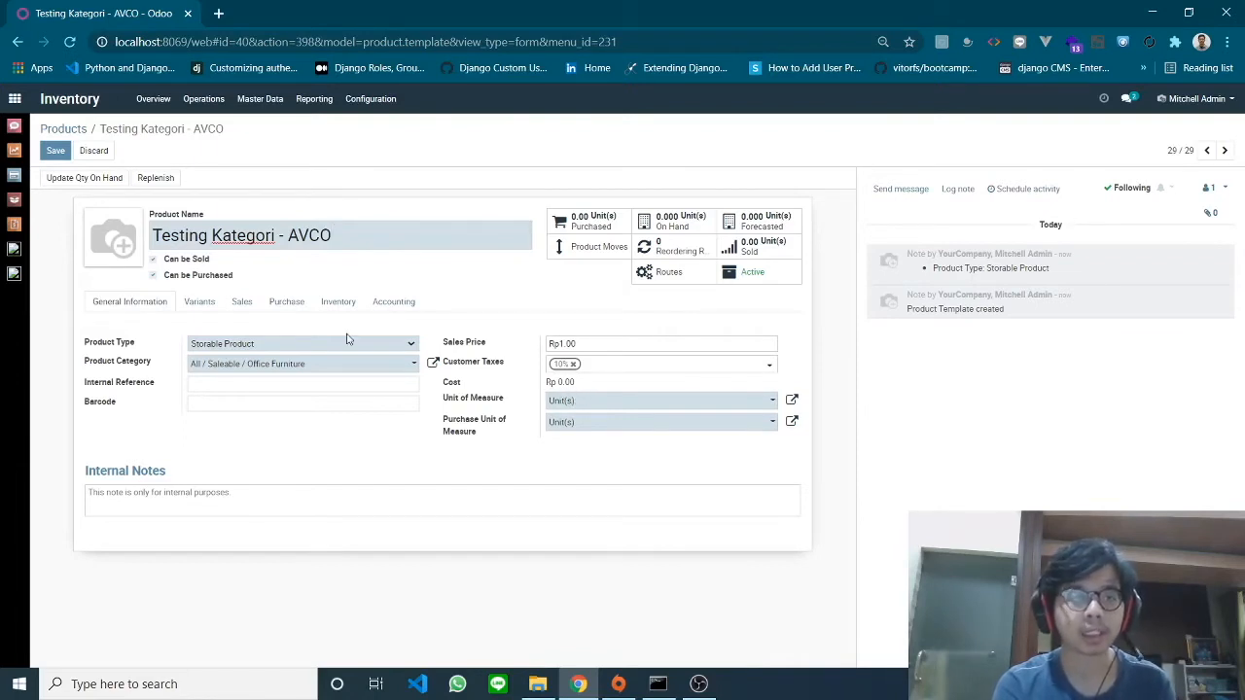
click(55, 151)
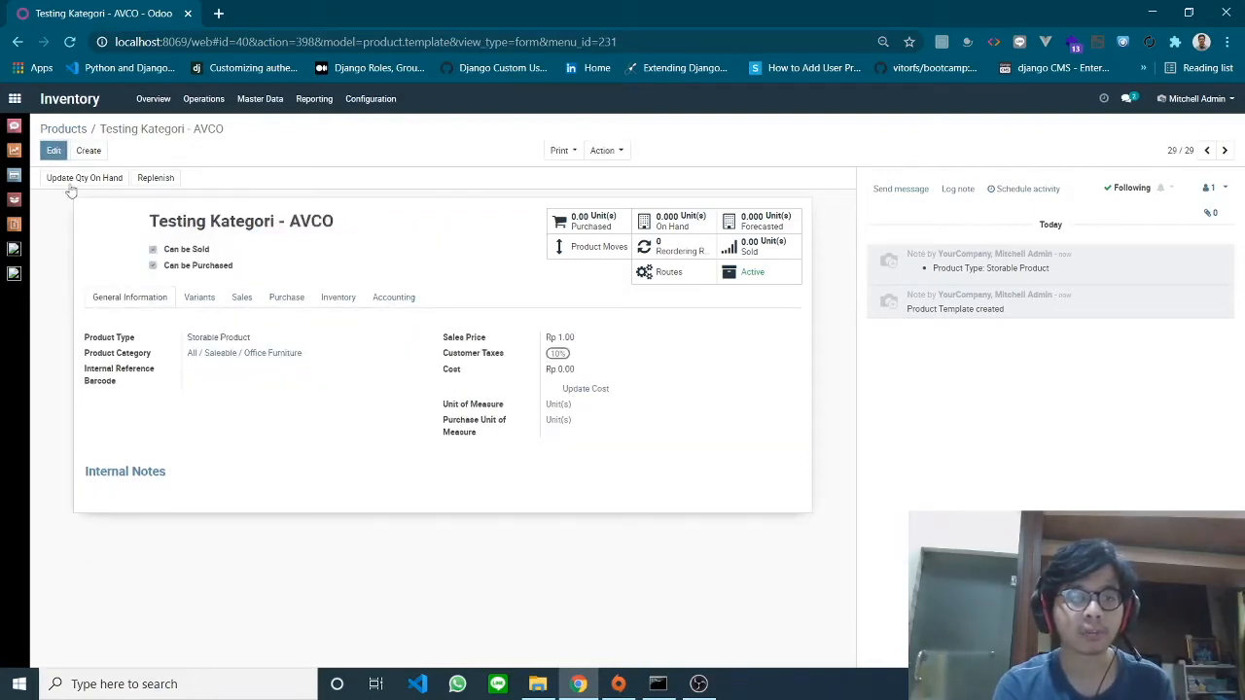
Create a new request for quotation in the Purchase module with Gemini Furniture as the vendor
click(255, 98)
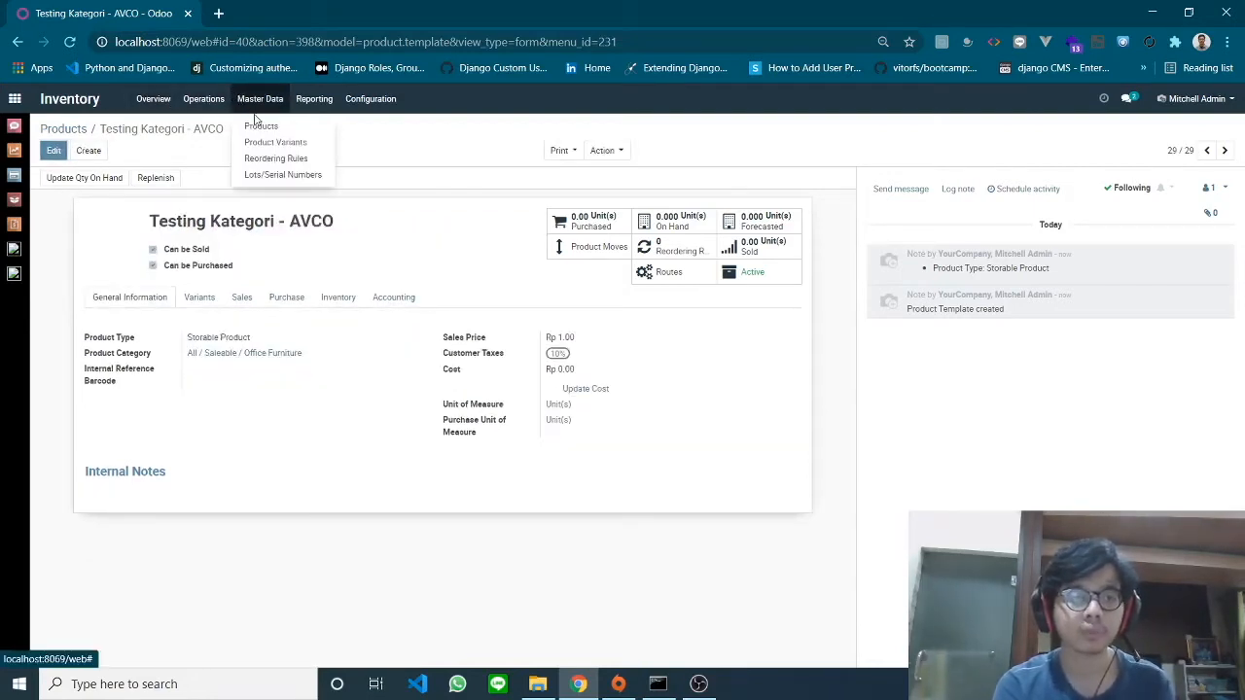
click(4, 178)
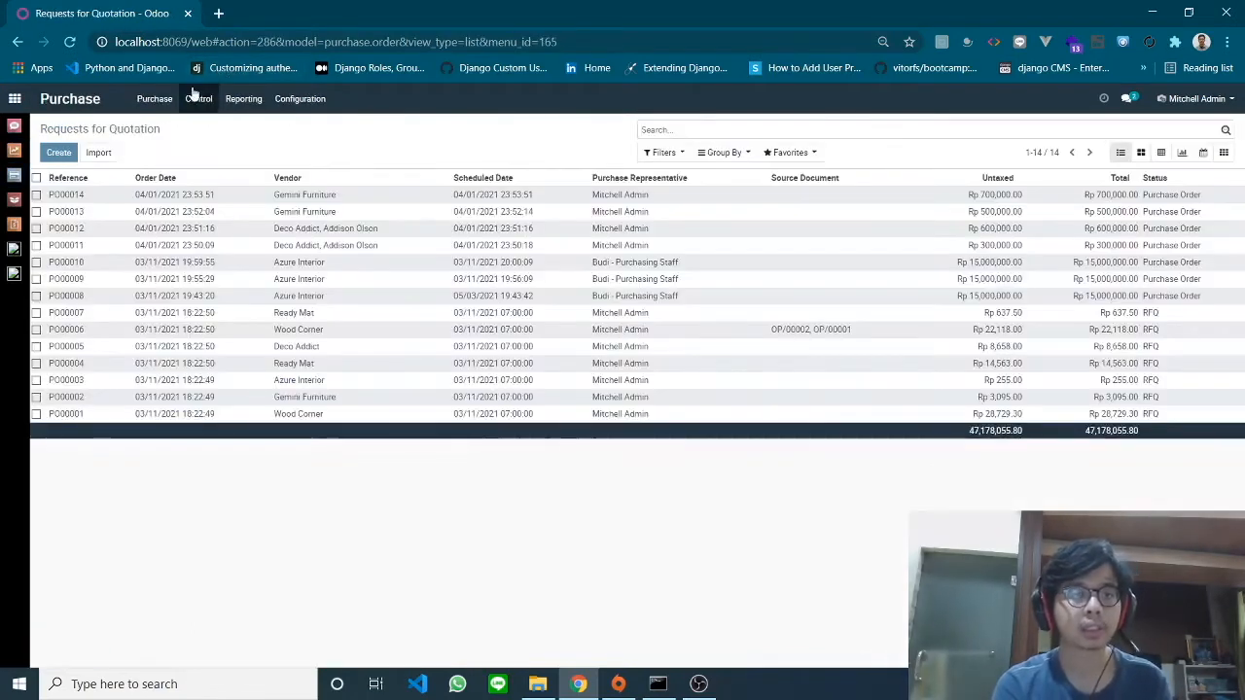
click(198, 98)
click(153, 98)
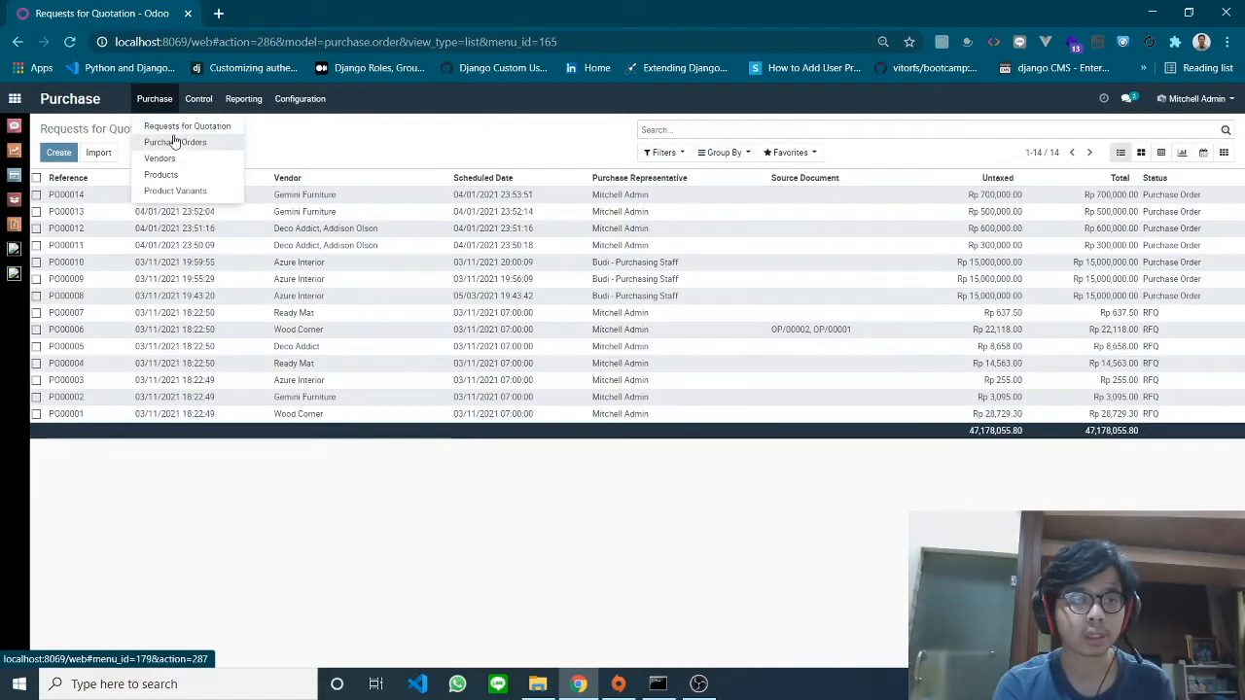
click(180, 126)
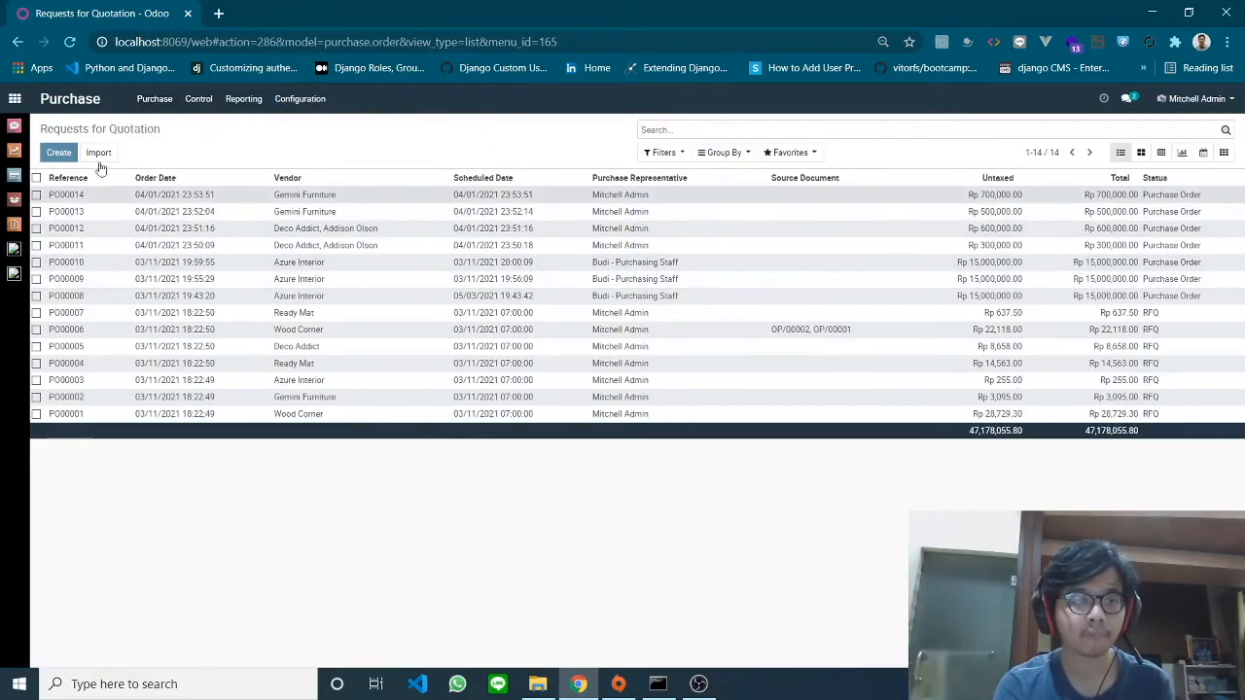
click(54, 153)
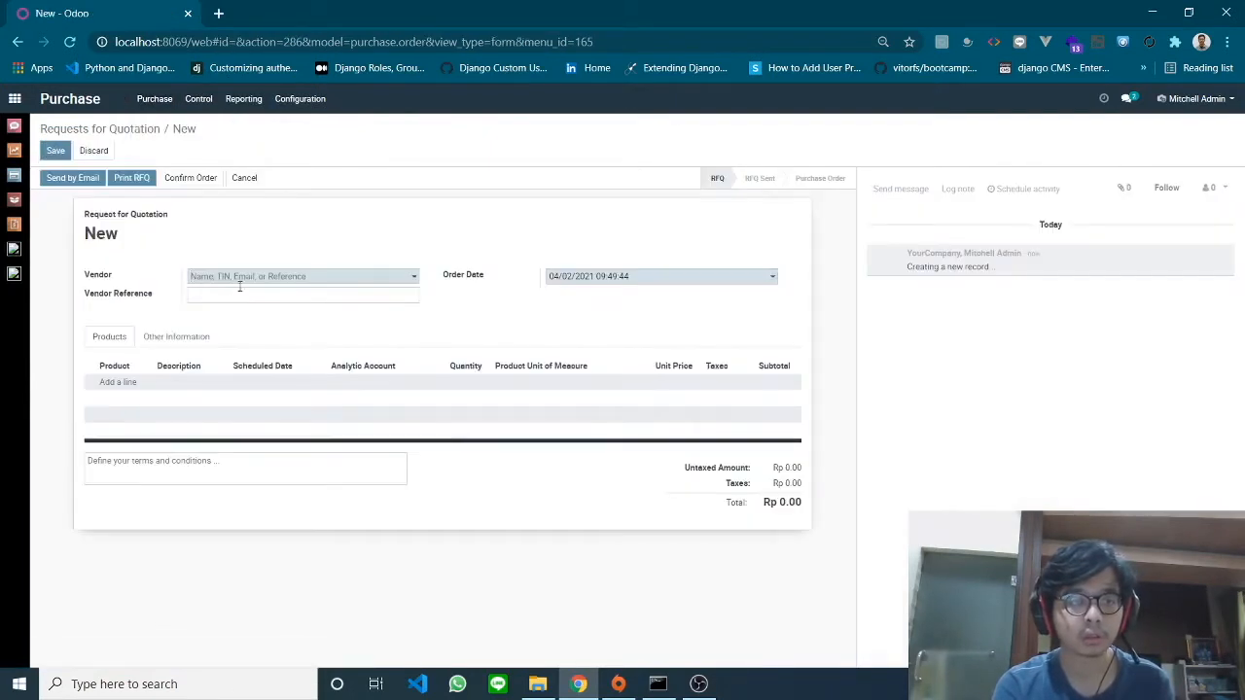
click(235, 279)
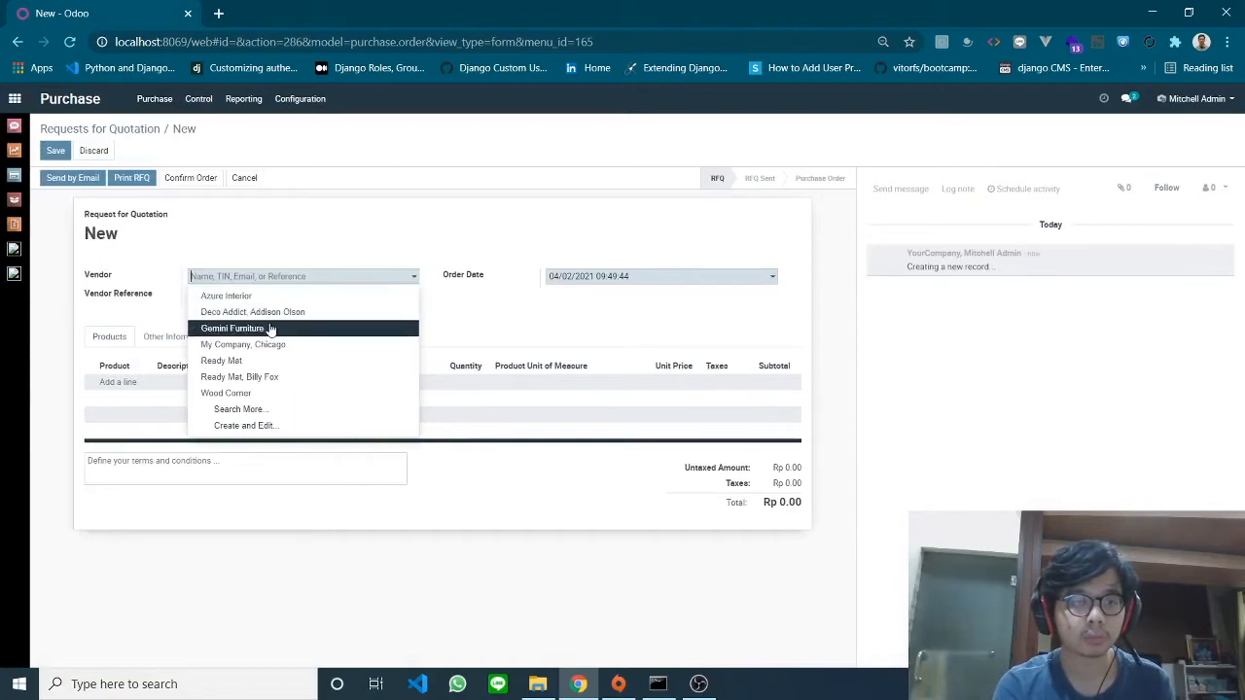
click(270, 329)
Add a product line for Testing Kategori - AVCO with quantity 10 and unit price 50000
click(123, 389)
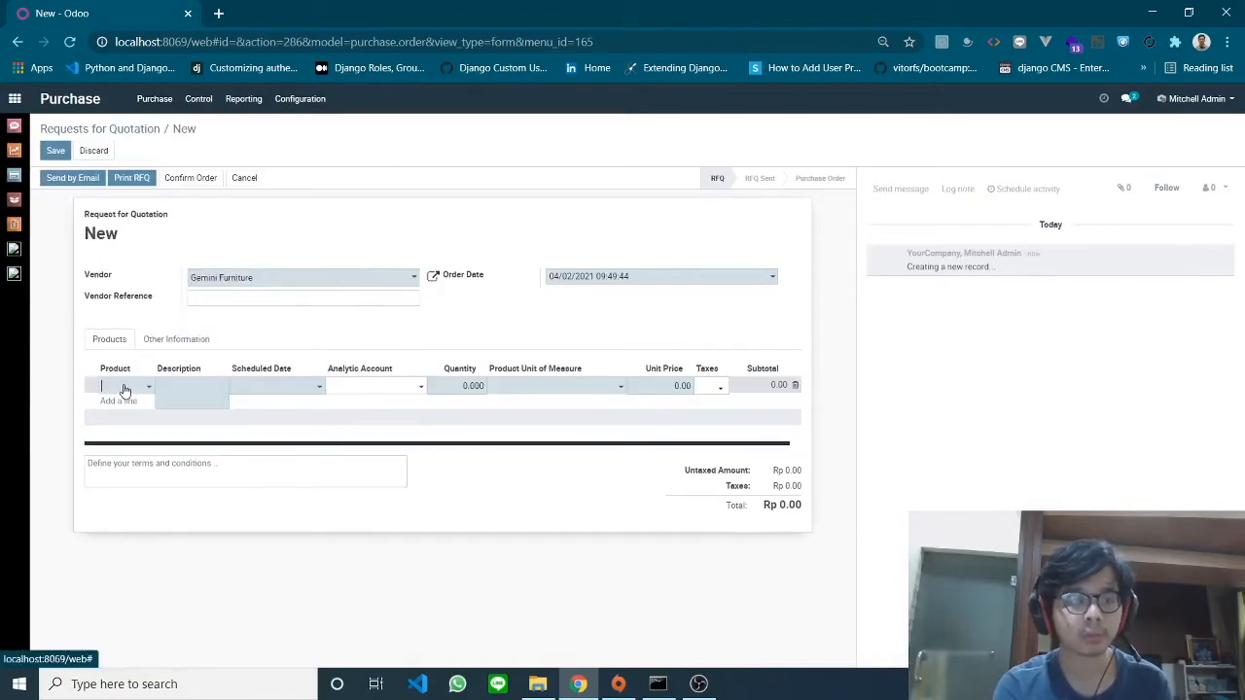
text(avco)
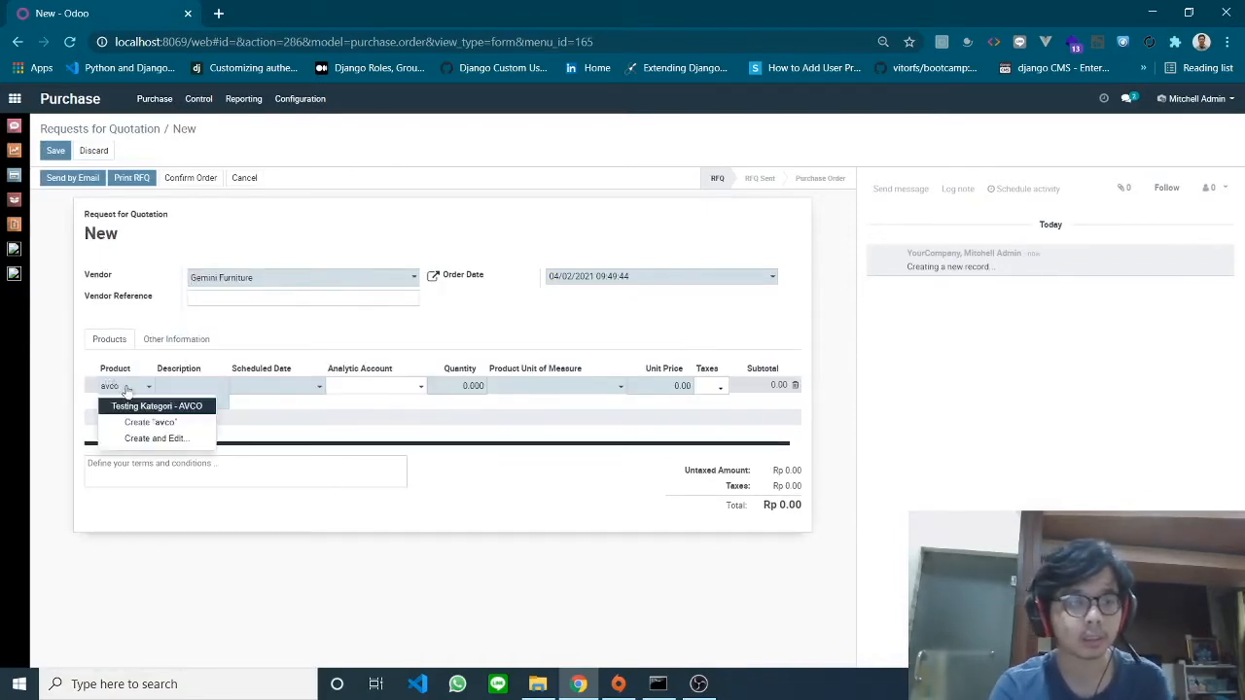
click(148, 405)
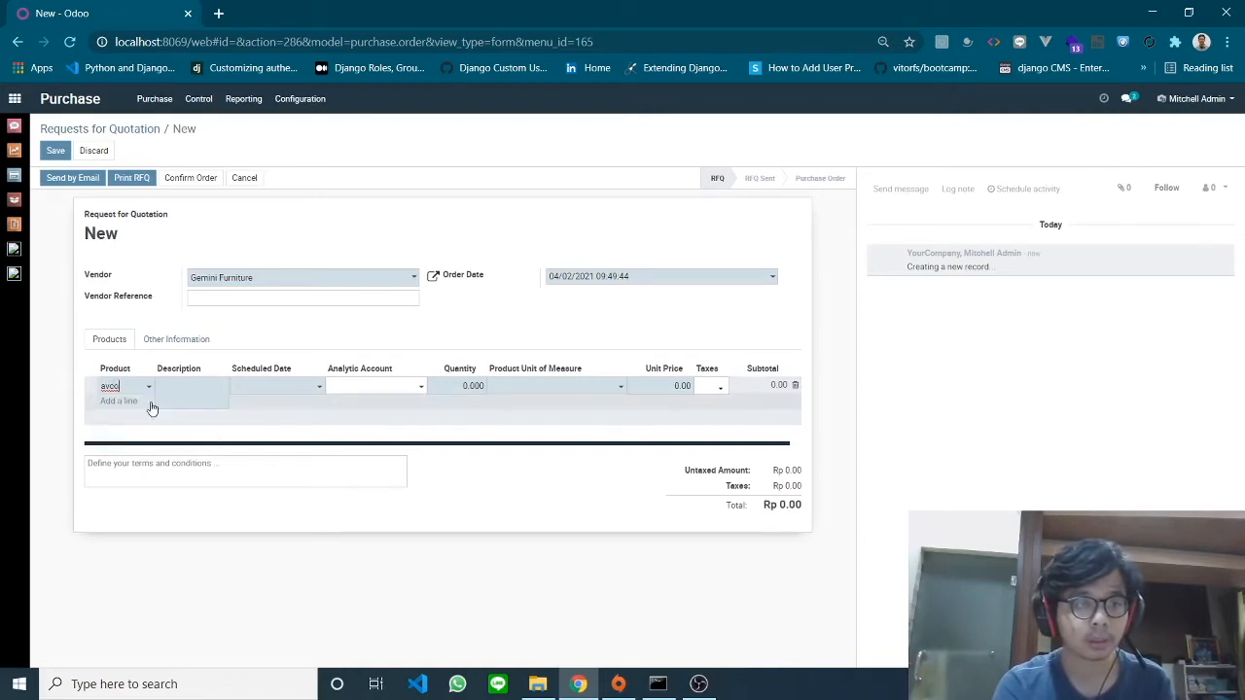
click(454, 390)
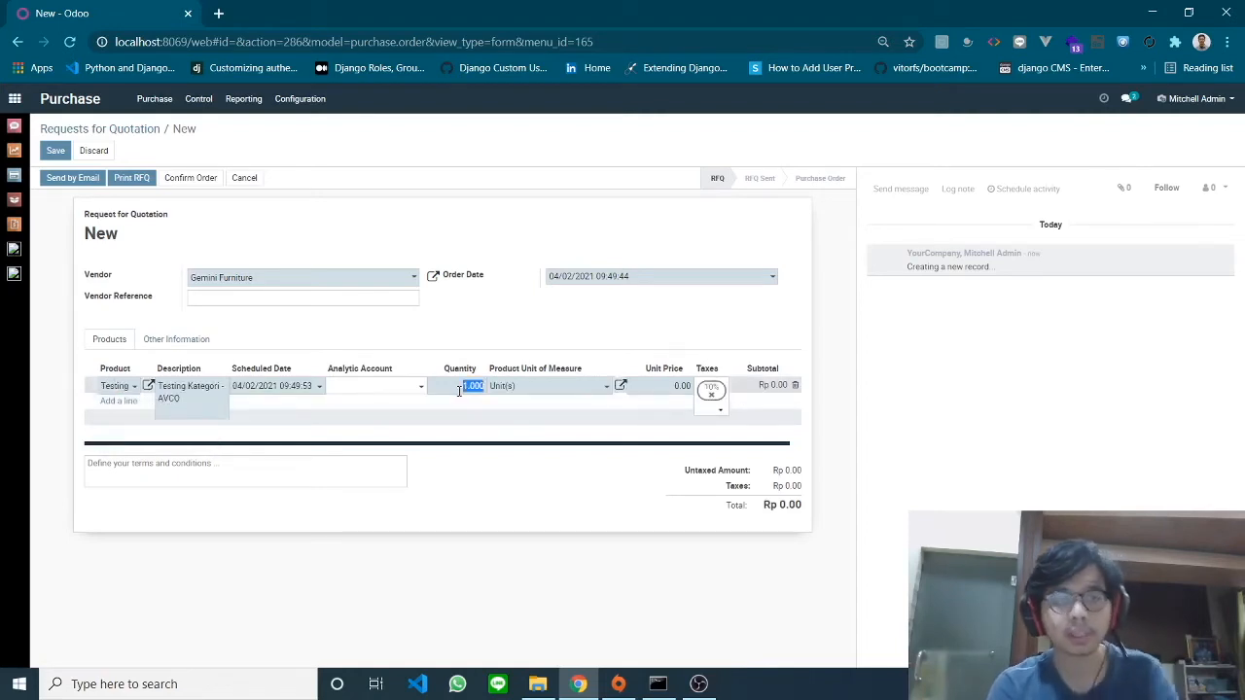
text(10)
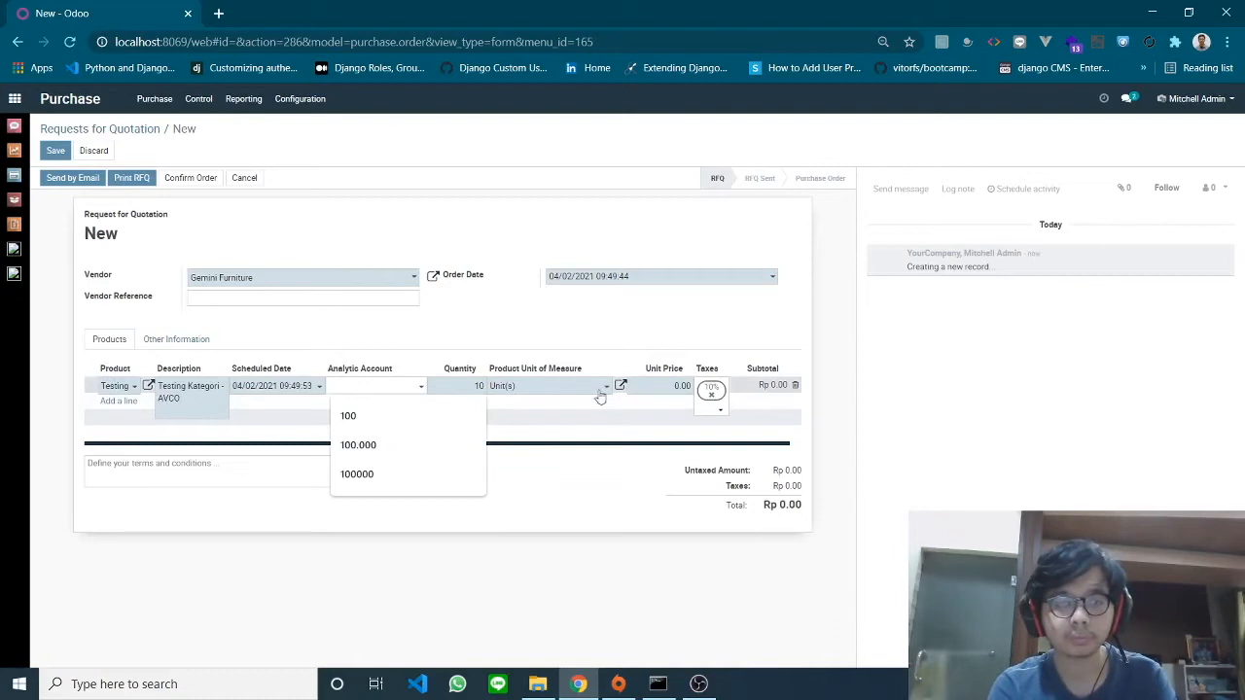
click(676, 386)
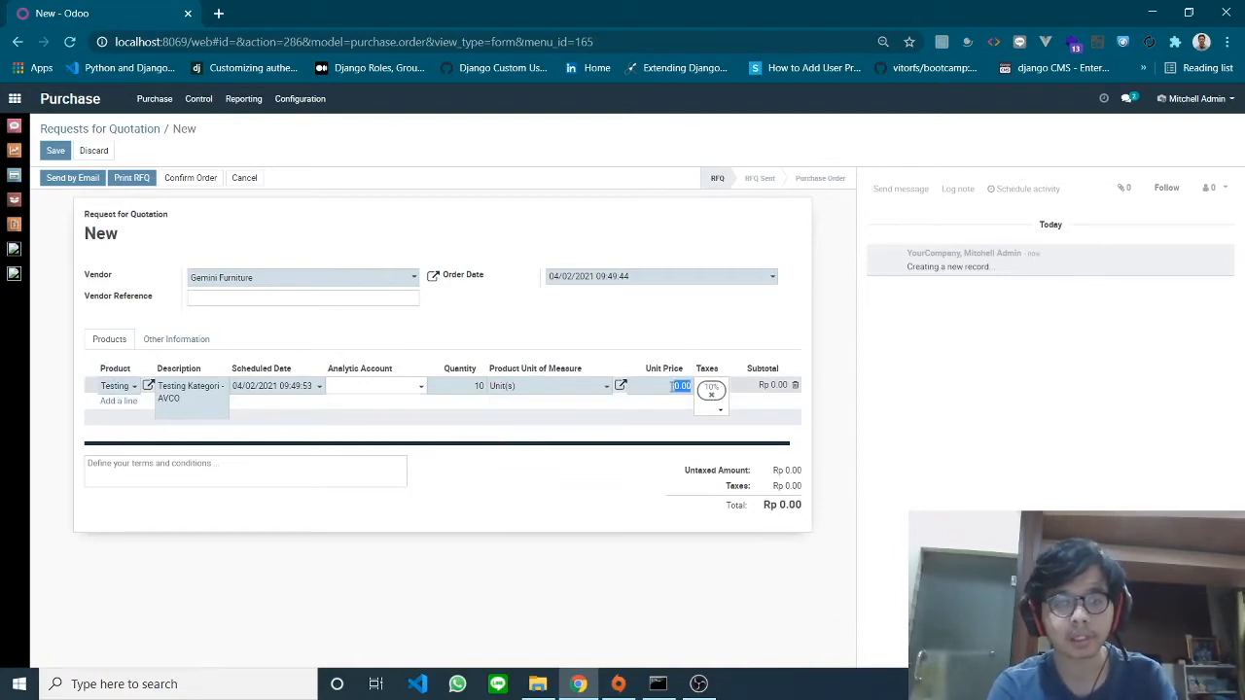
text(50000)
click(705, 546)
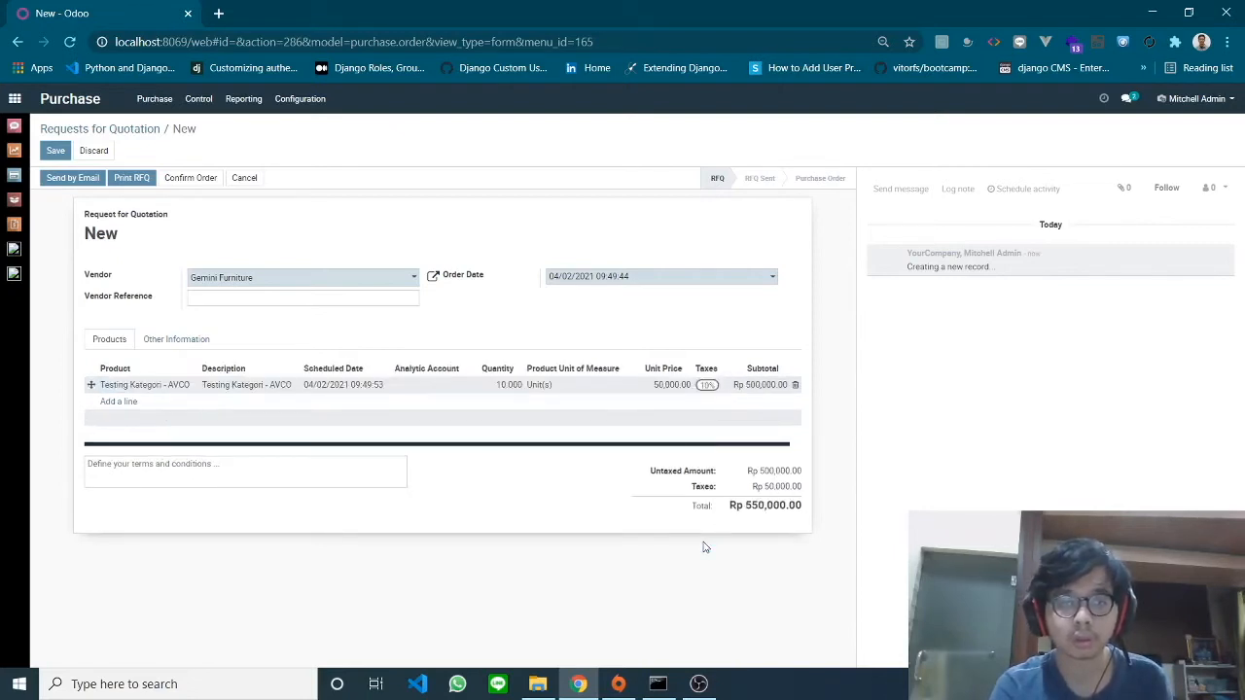
Remove the 10% tax from the Testing Kategori - AVCO line and save the request for quotation
click(708, 390)
click(711, 393)
click(642, 580)
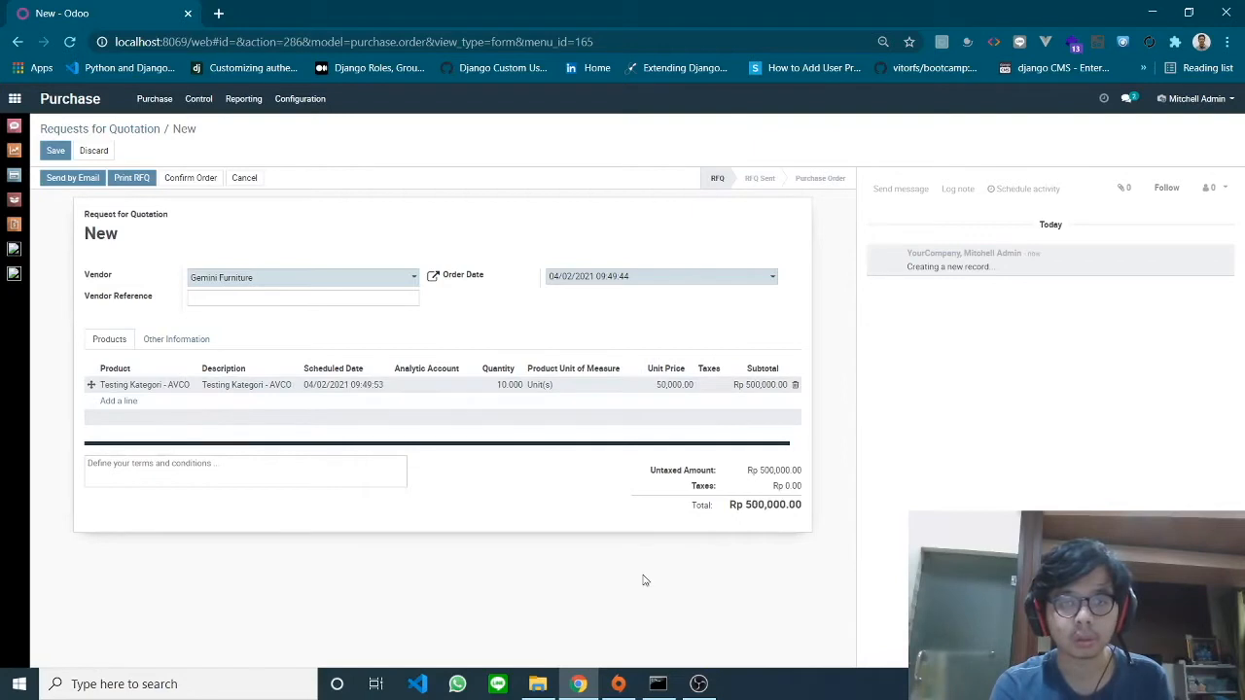
click(56, 152)
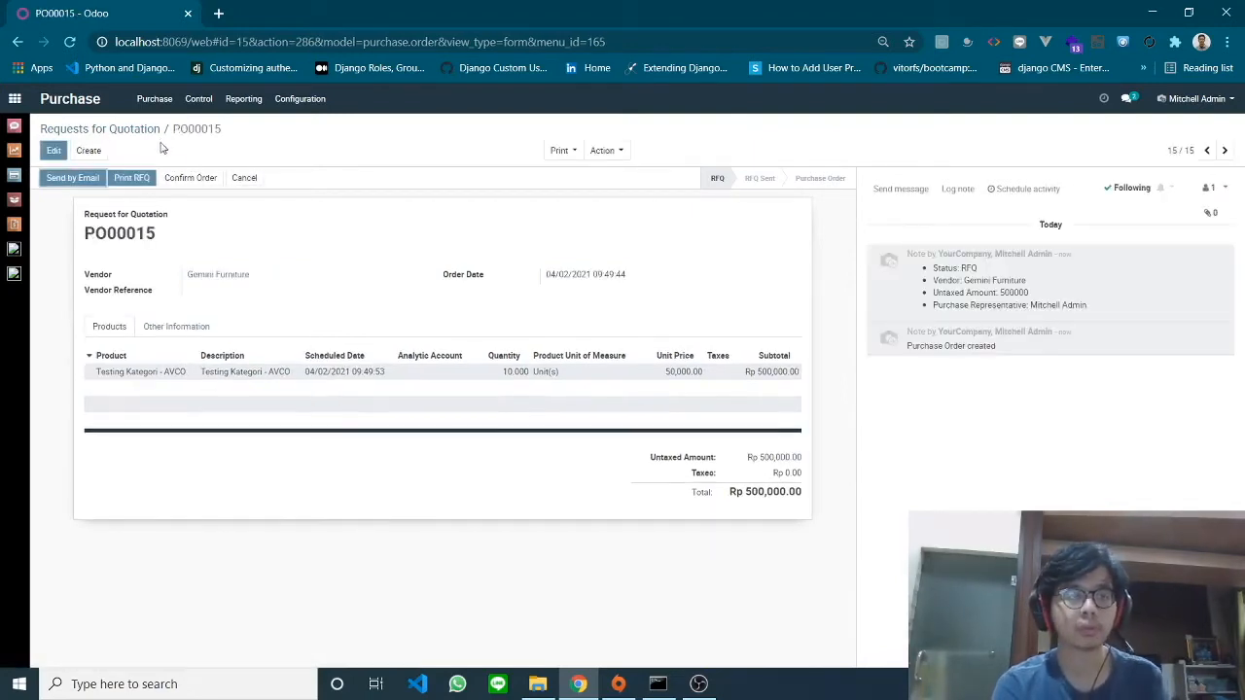
Confirm the purchase order and validate its receipt as an immediate transfer of the full ordered quantity
click(187, 177)
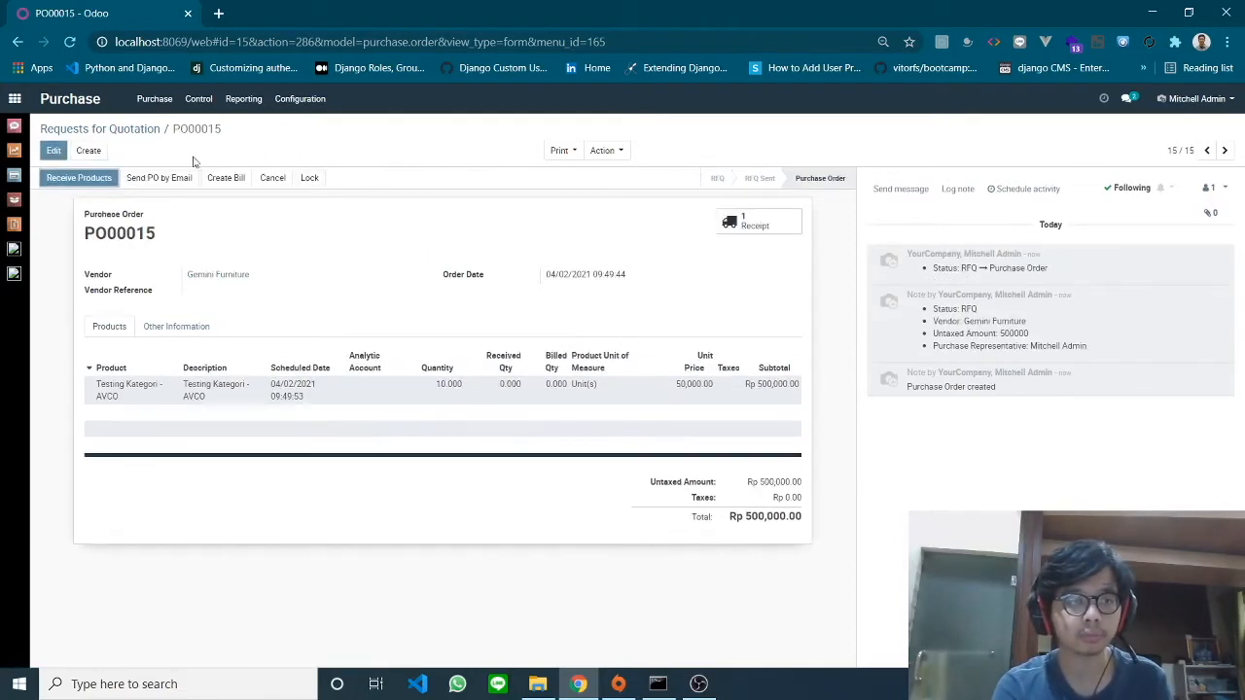
click(113, 179)
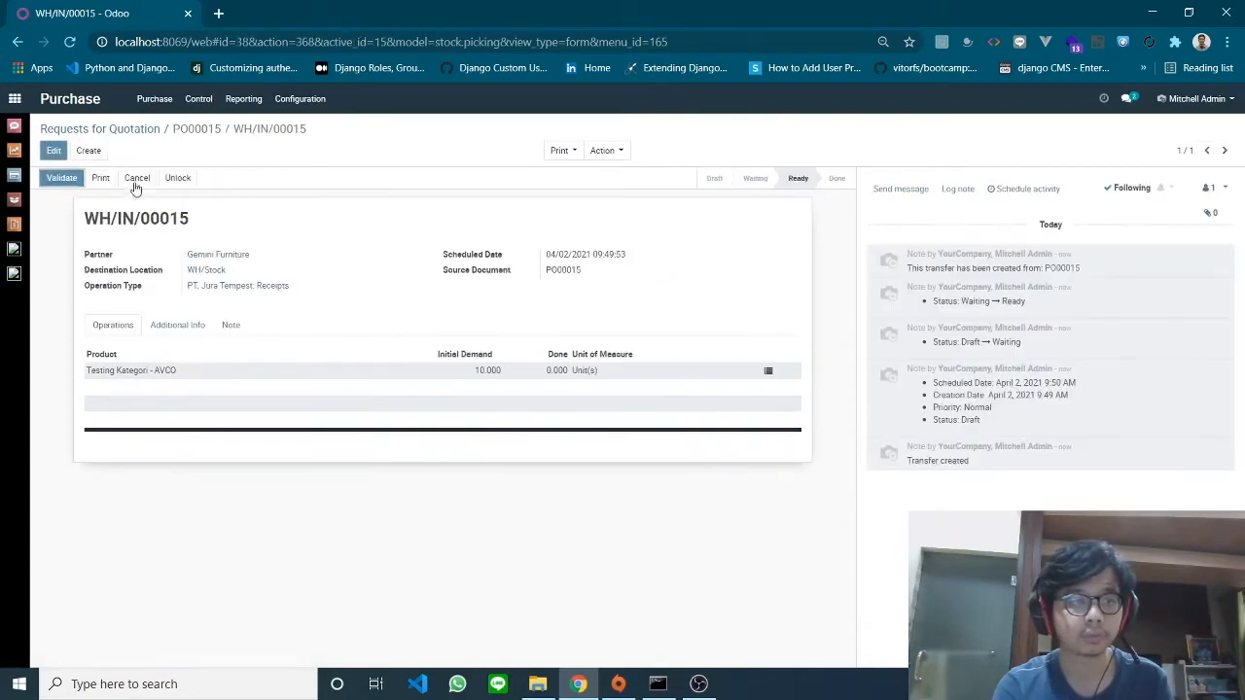
click(62, 179)
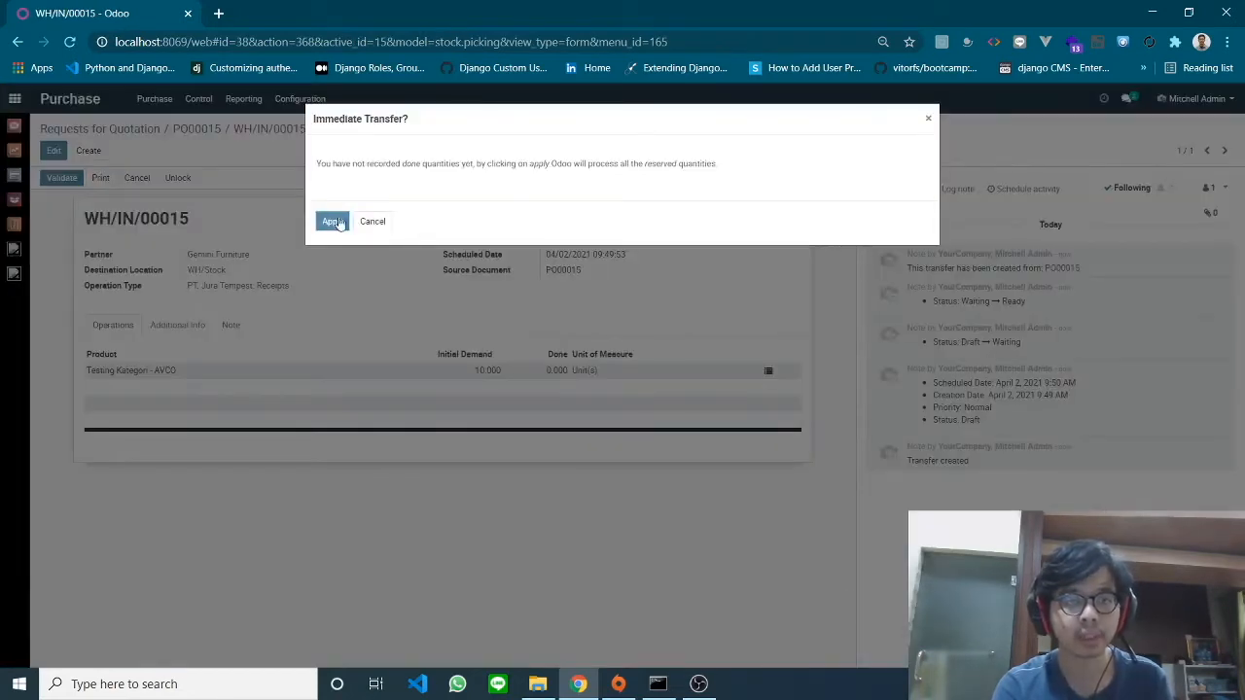
click(327, 222)
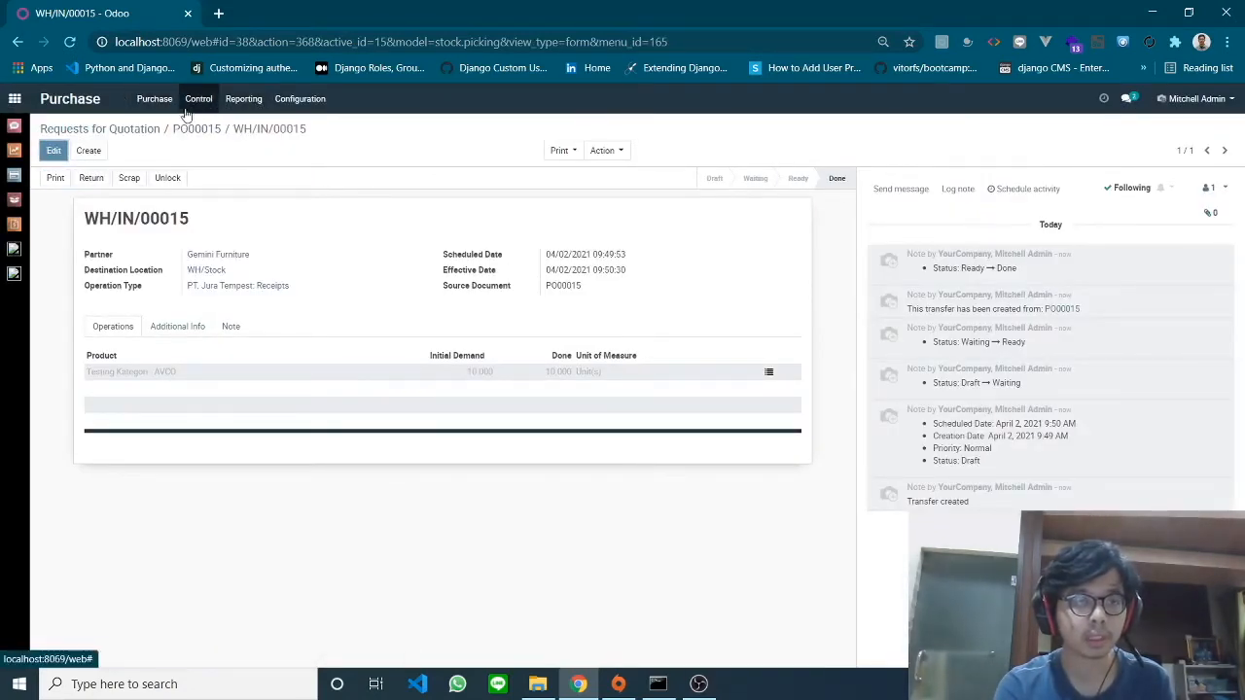
Open the product list in a new browser tab, search for avco without the Can be Purchased filter, and view the Testing Kategori - AVCO record
click(167, 103)
mouse_move(187, 116)
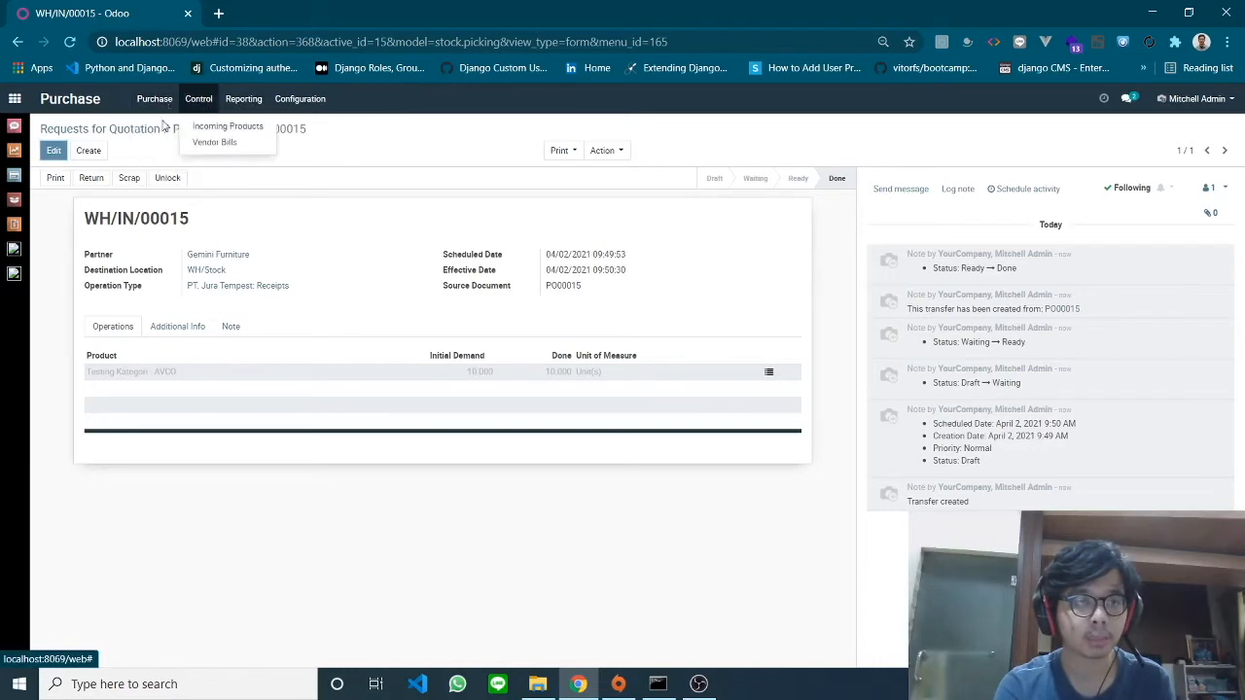
mouse_move(158, 101)
right_click(187, 177)
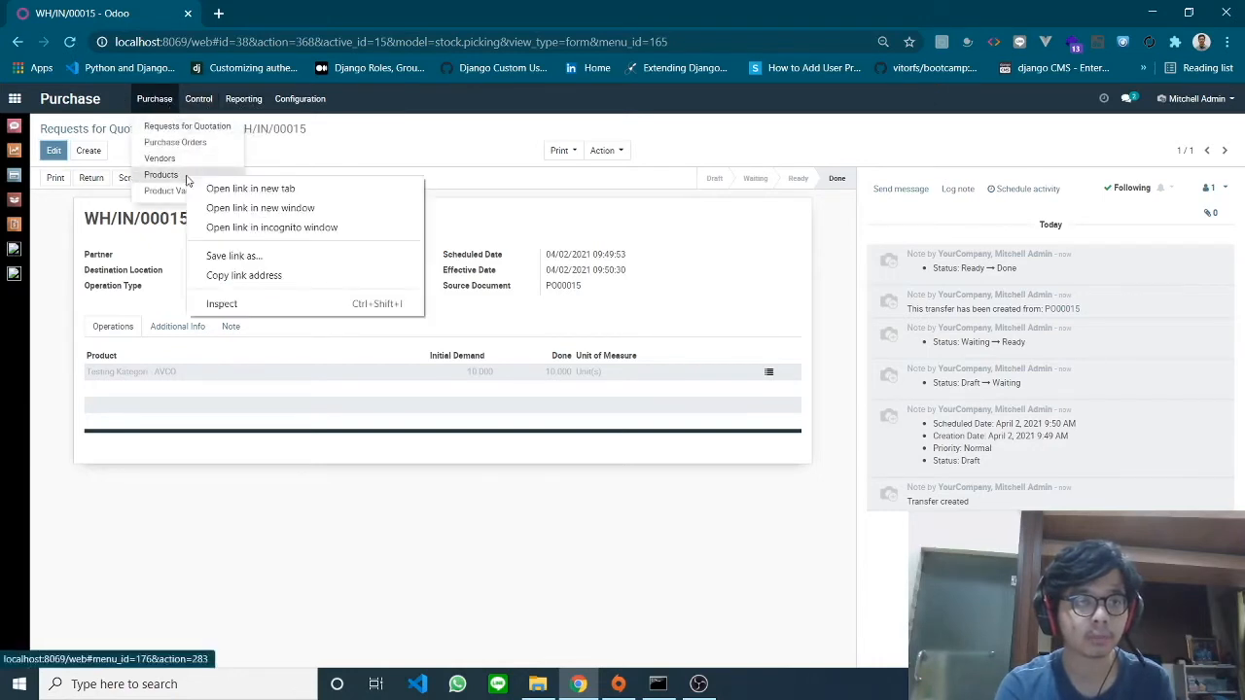
click(224, 188)
click(303, 8)
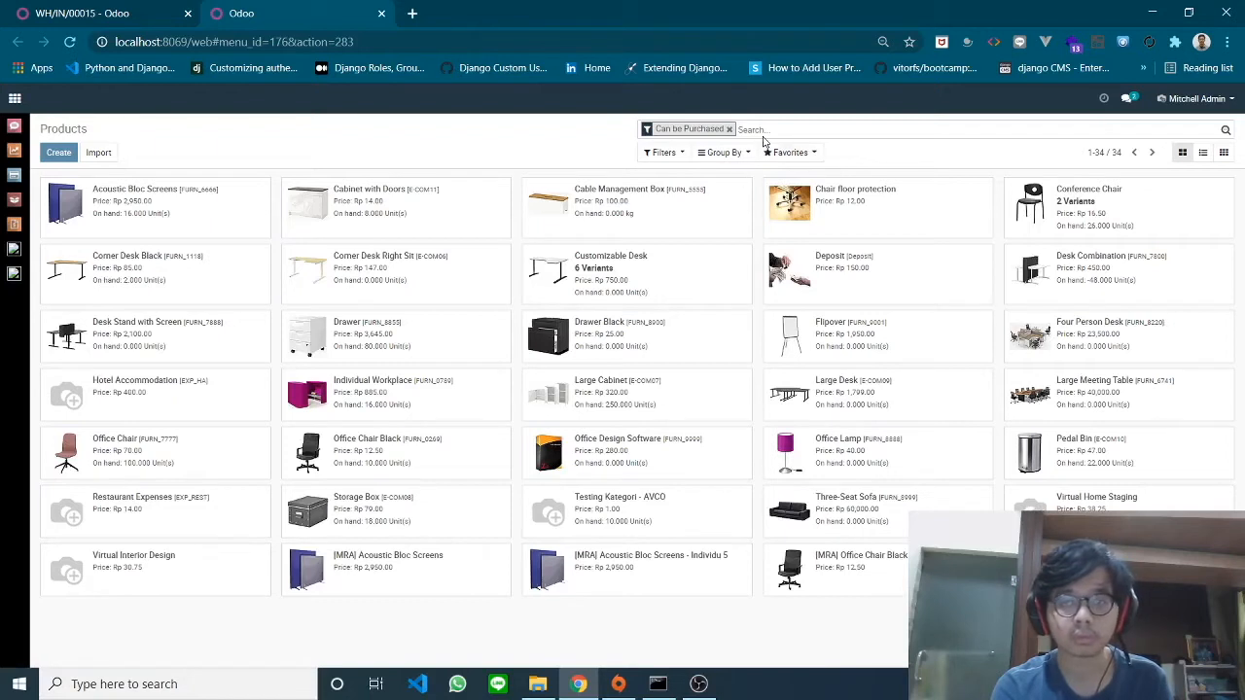
click(730, 129)
text(avco)
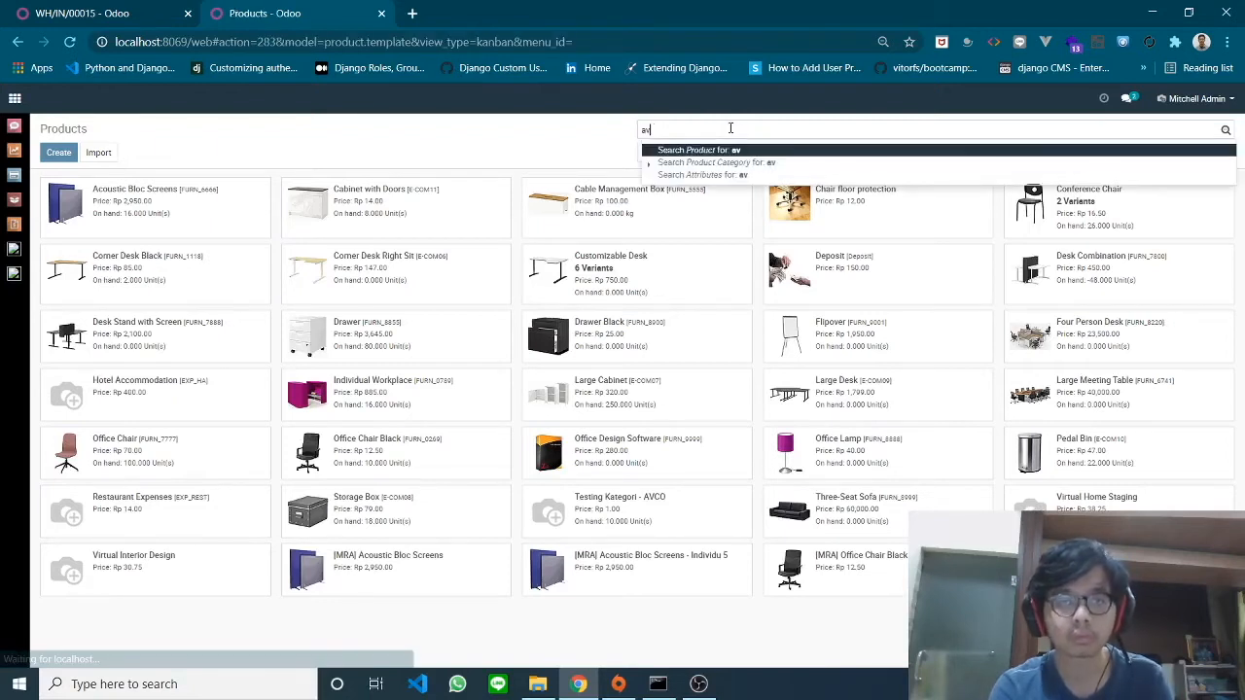
key(Return)
click(191, 194)
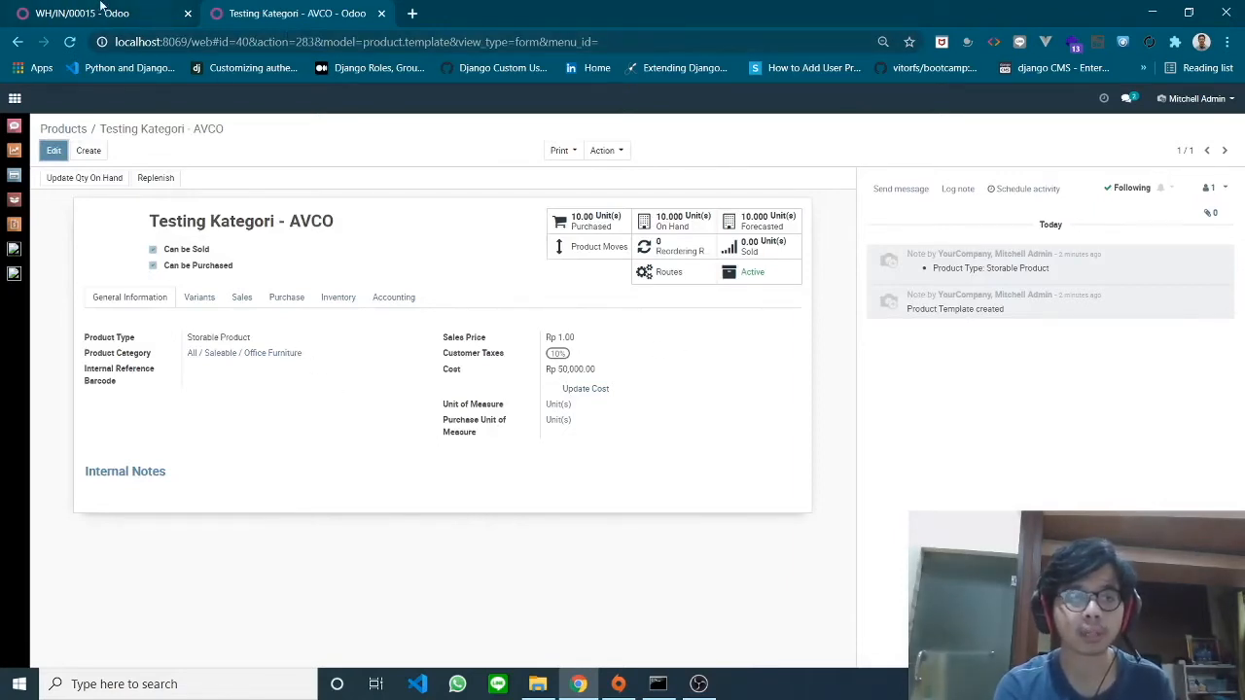
Return to the requests for quotation and create a second one with Gemini Furniture as the vendor
click(101, 6)
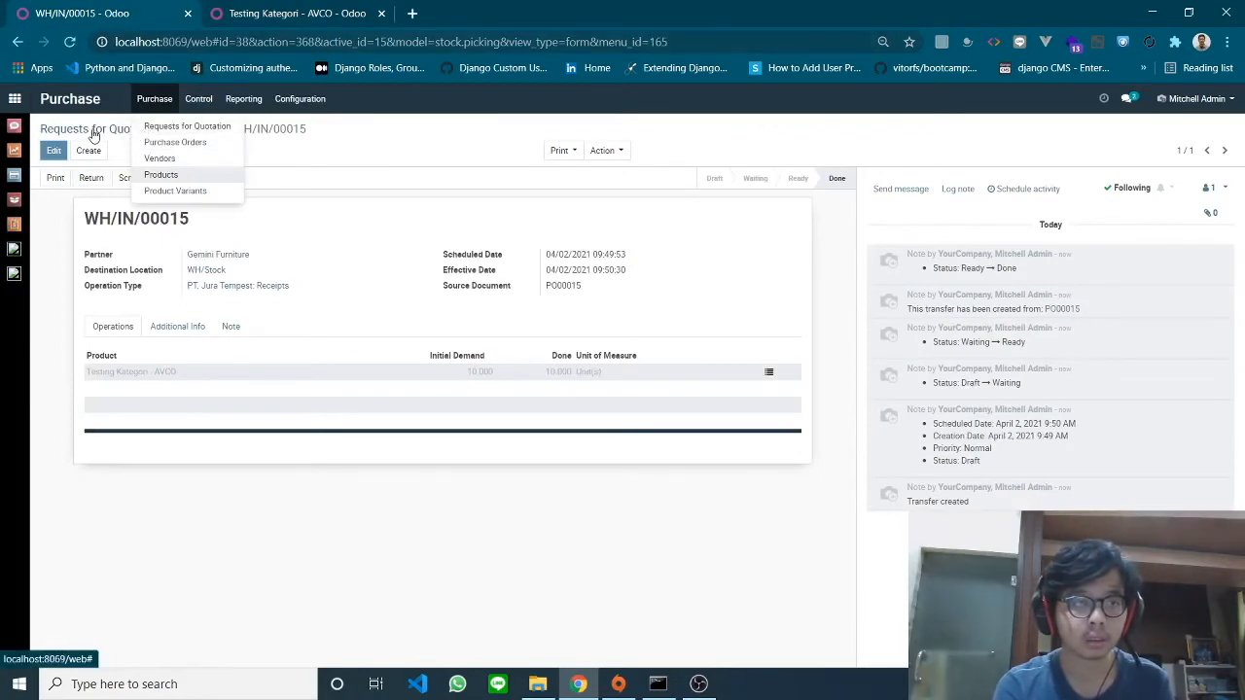
click(93, 131)
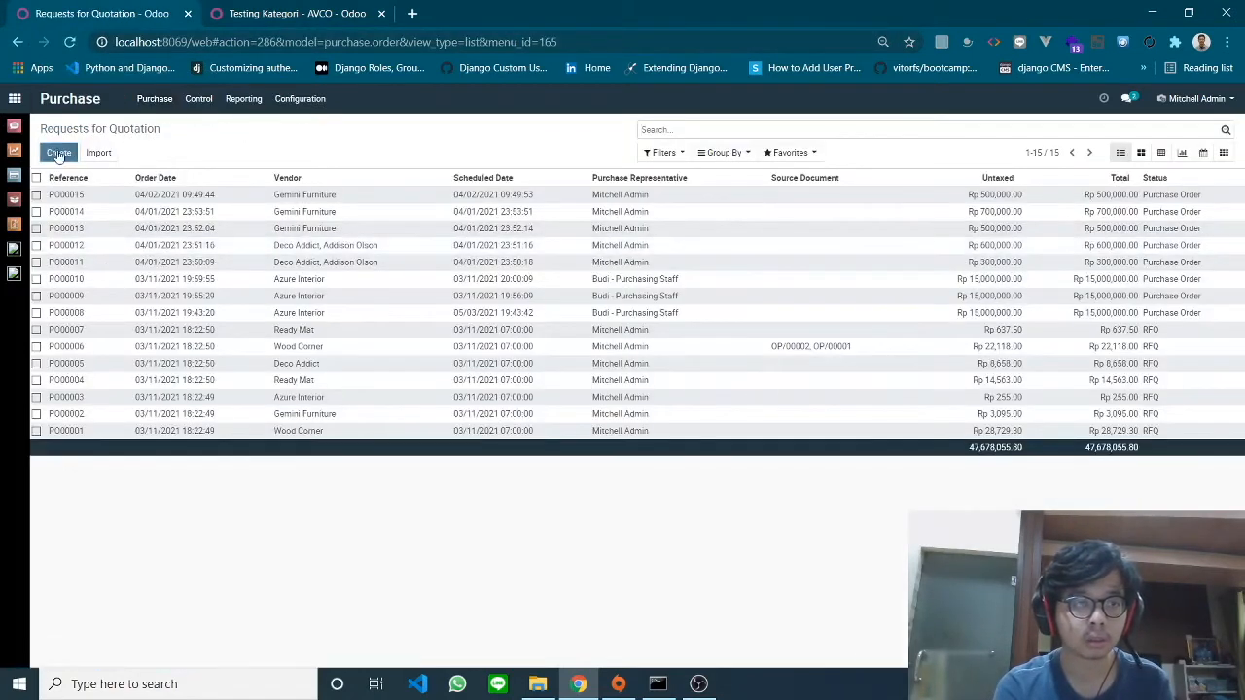
click(59, 153)
click(247, 275)
click(265, 330)
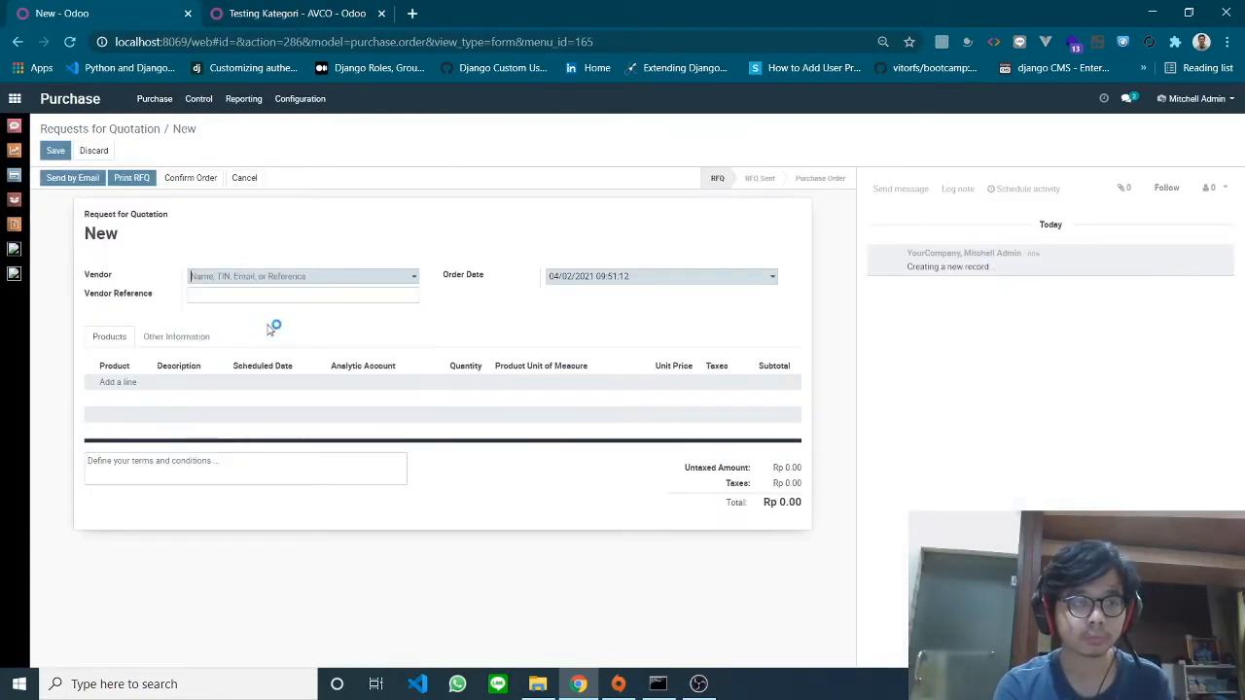
Add a Testing Kategori - AVCO product line, entering unit price 70000 followed by quantity 15
click(118, 385)
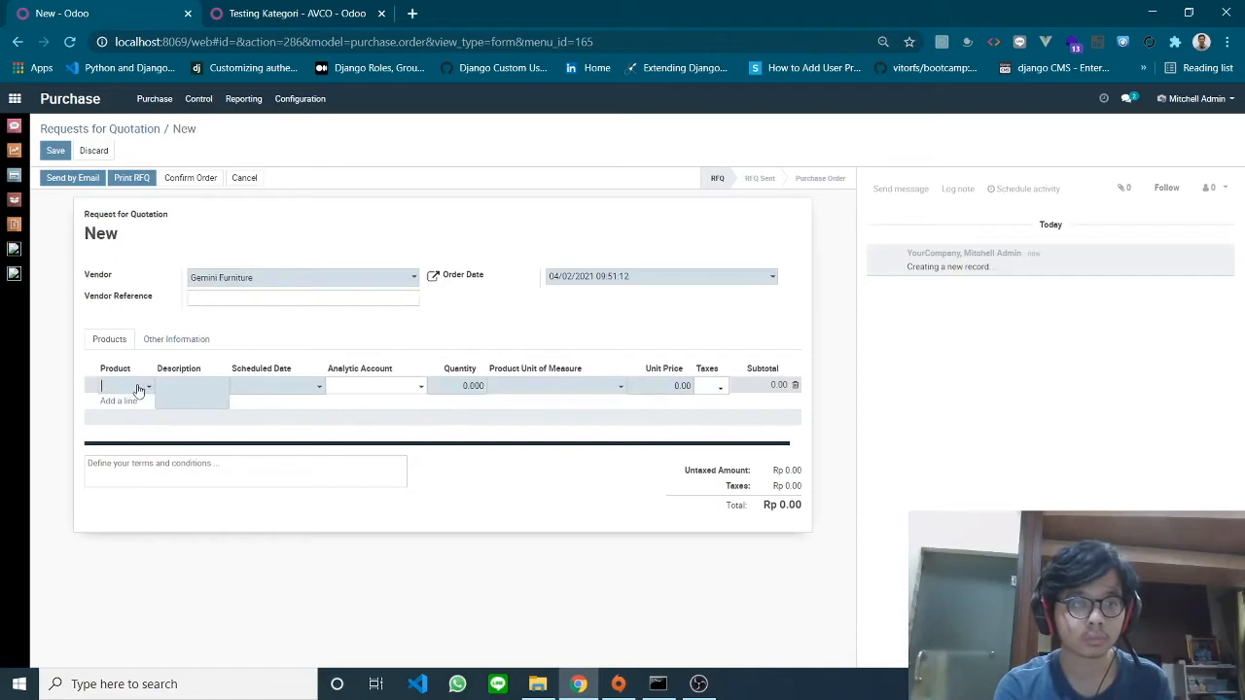
click(133, 388)
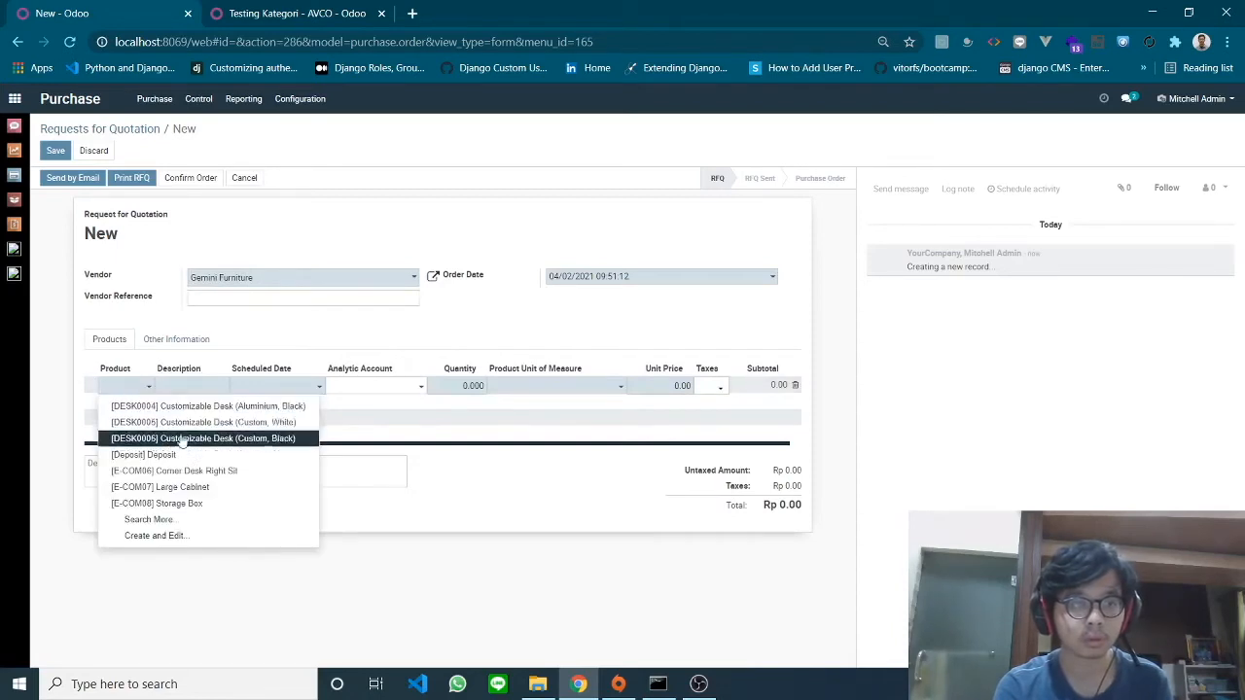
text(avco)
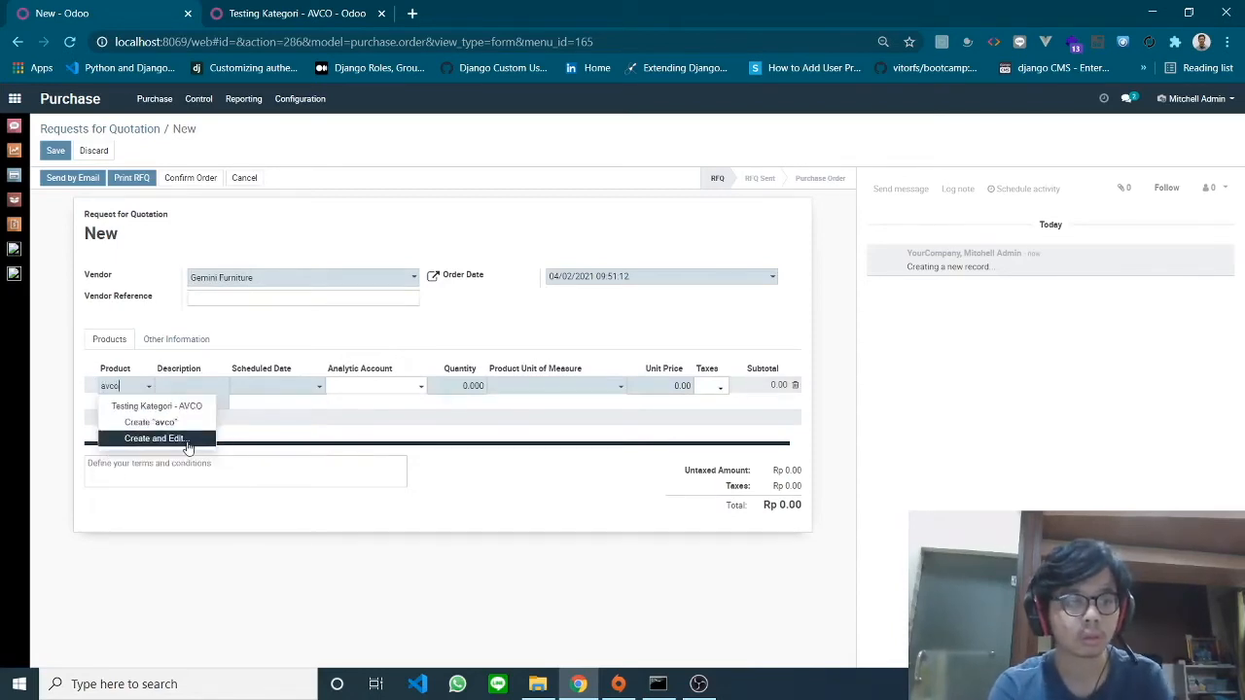
click(156, 405)
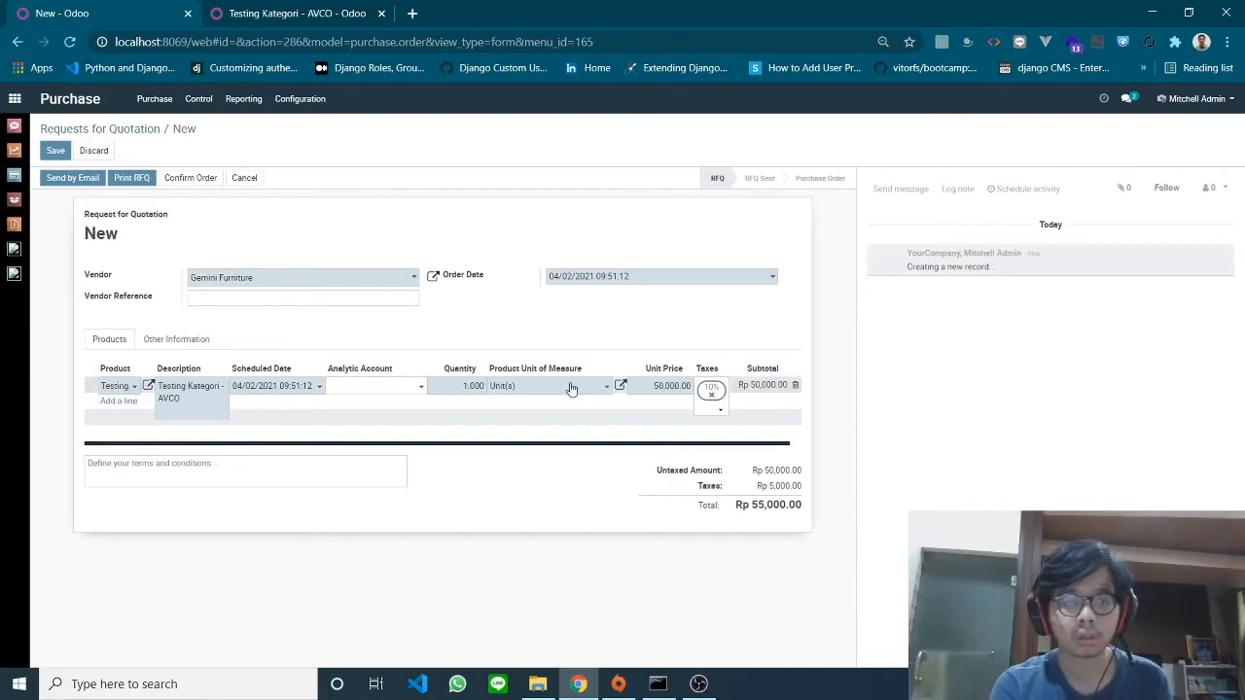
click(667, 386)
text(70000)
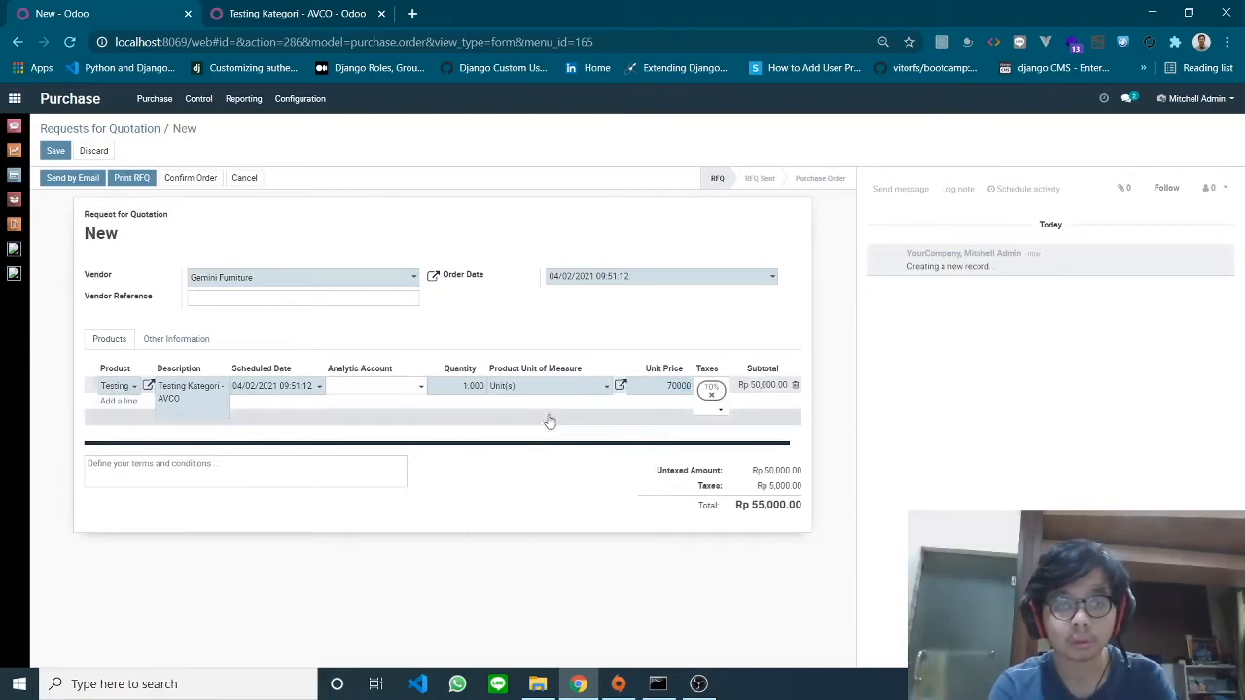
click(475, 387)
text(16)
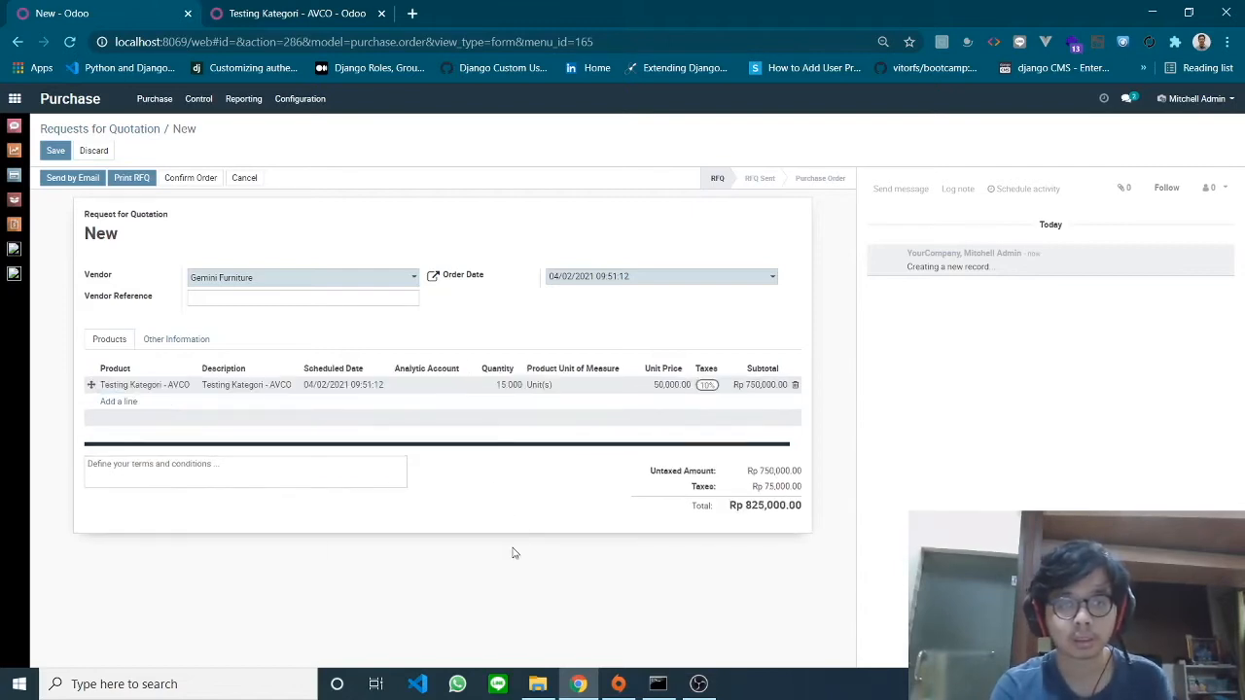
Remove the 10% tax from the 15-unit product line
click(709, 387)
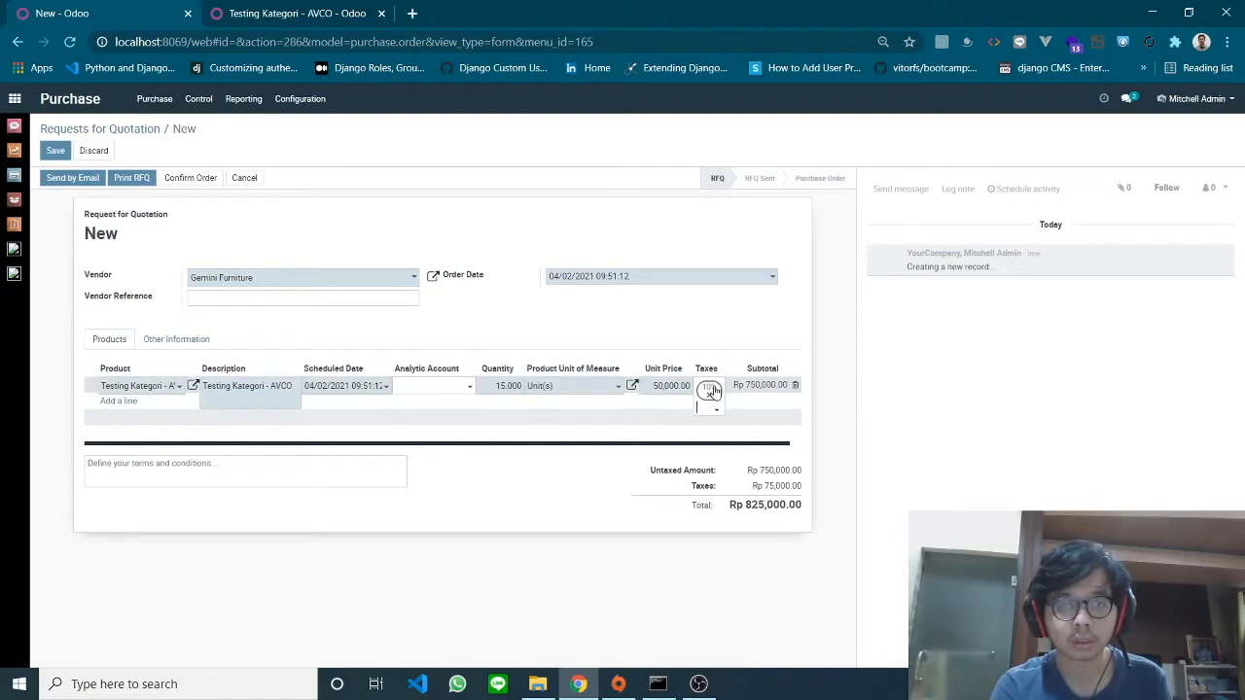
click(709, 395)
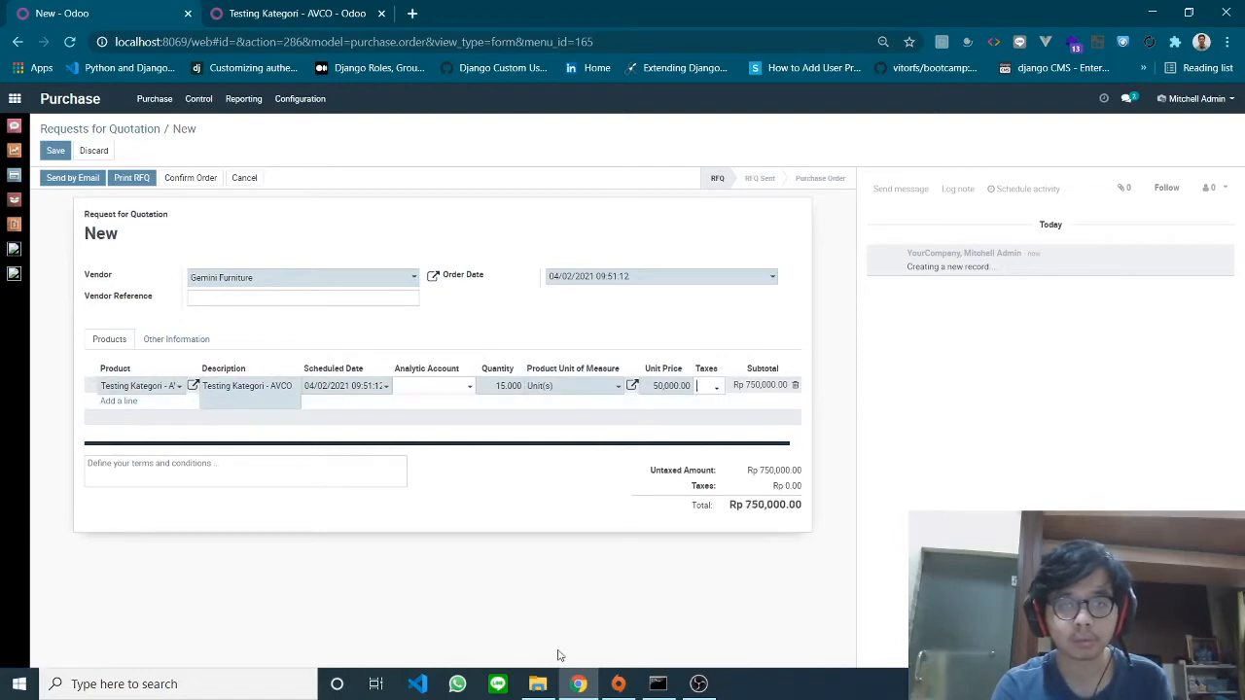
click(504, 619)
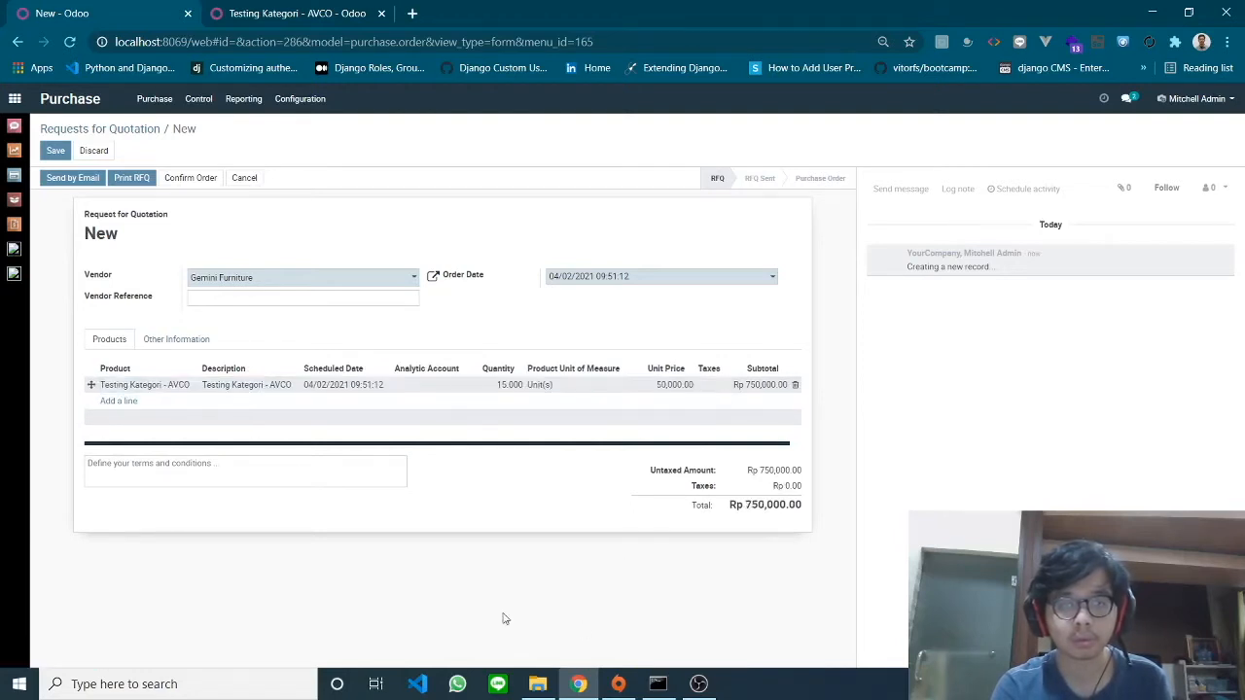
Confirm the second purchase order and validate its receipt, applying the immediate transfer of all reserved quantities
click(177, 180)
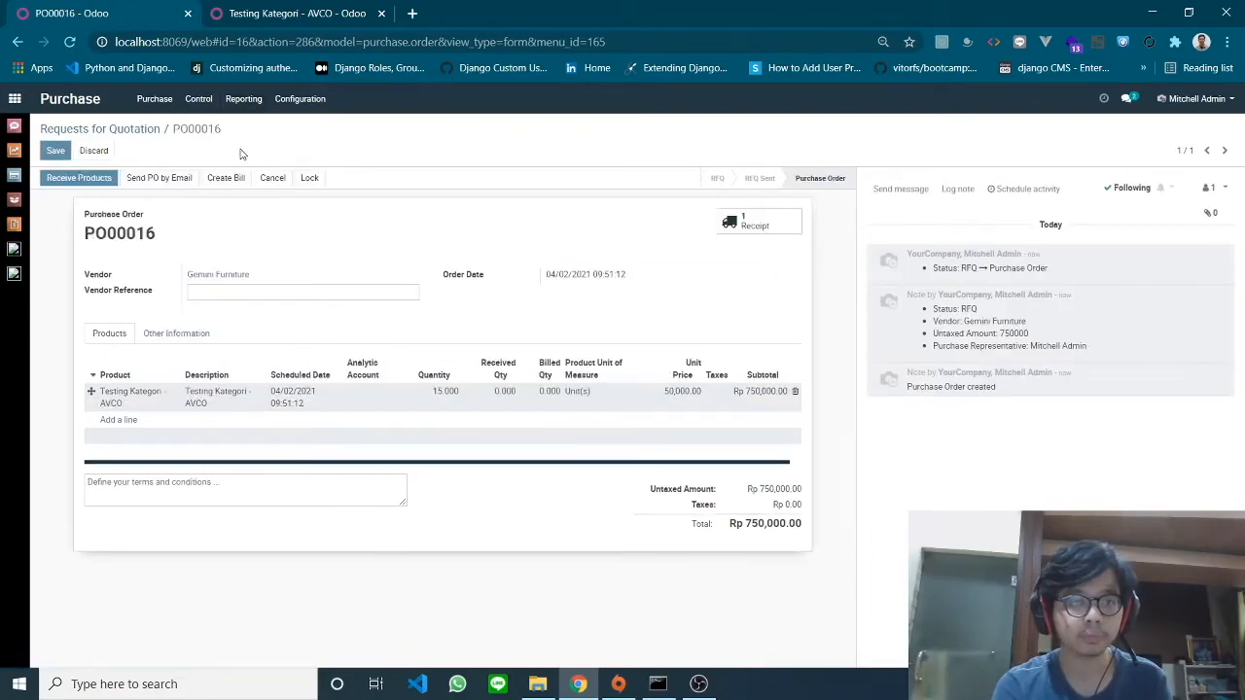
click(99, 181)
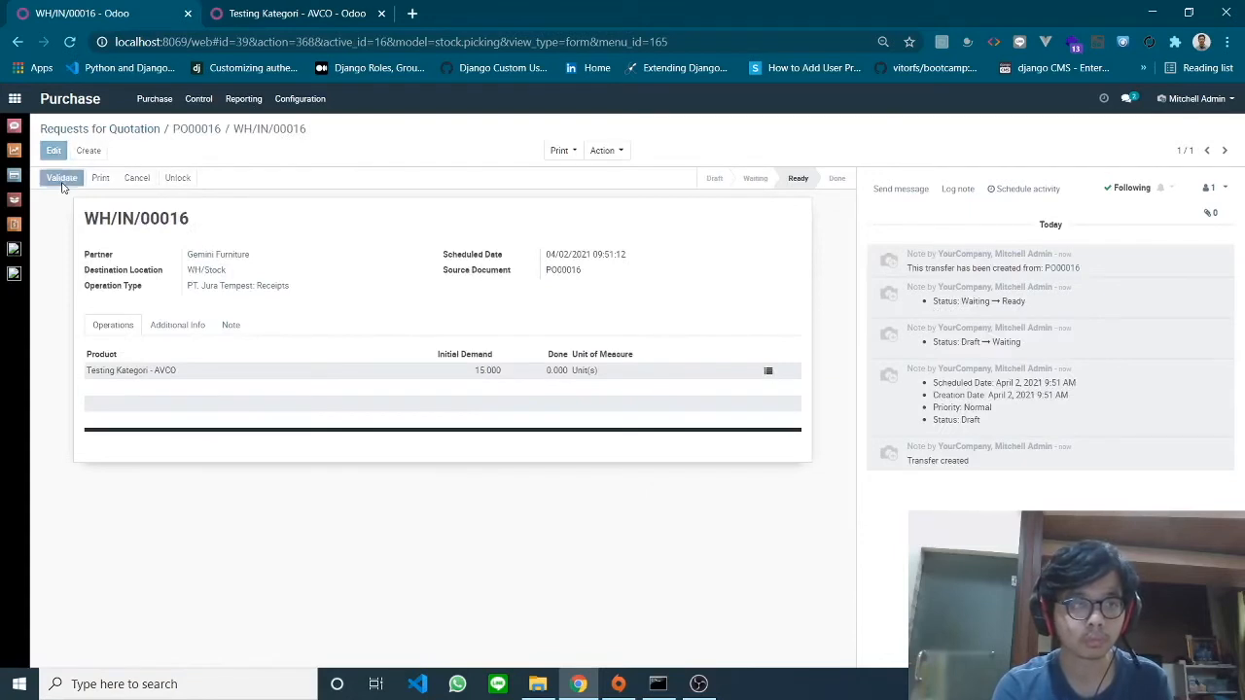
click(63, 181)
click(331, 221)
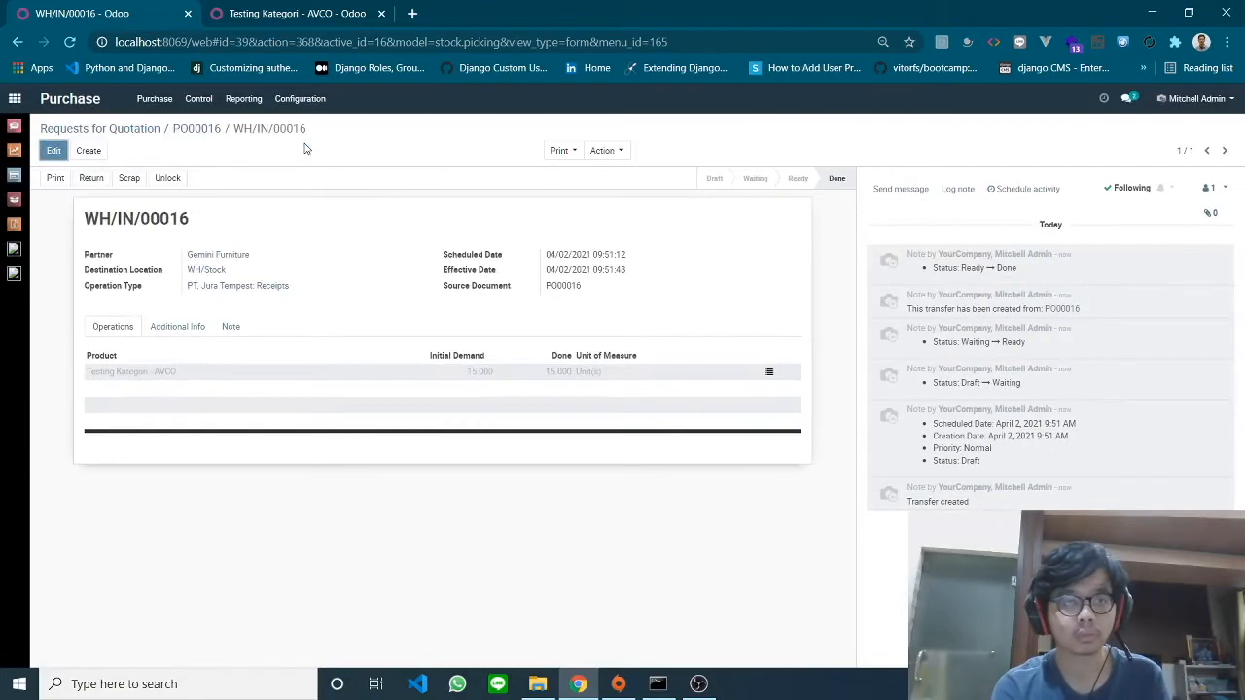
Reload the Testing Kategori - AVCO product page and check its cost and stock quantities
click(270, 10)
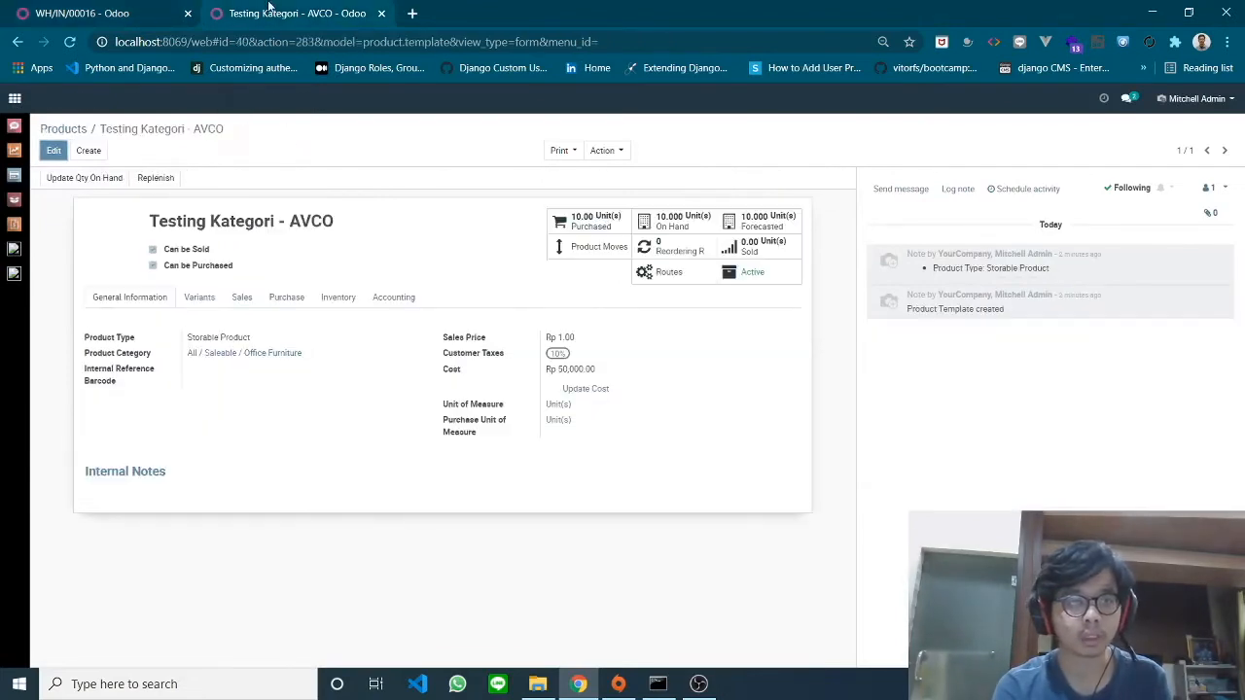
click(70, 42)
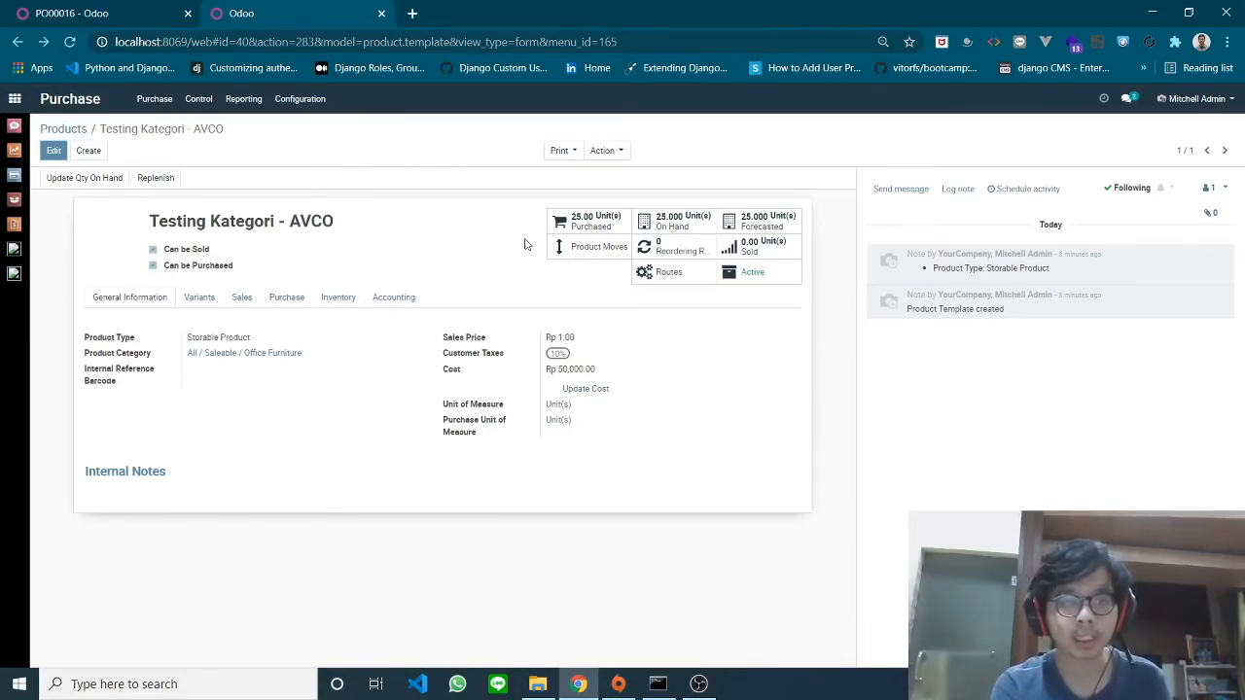
Go back to the requests for quotation and create a third one with Gemini Furniture as the vendor
click(163, 8)
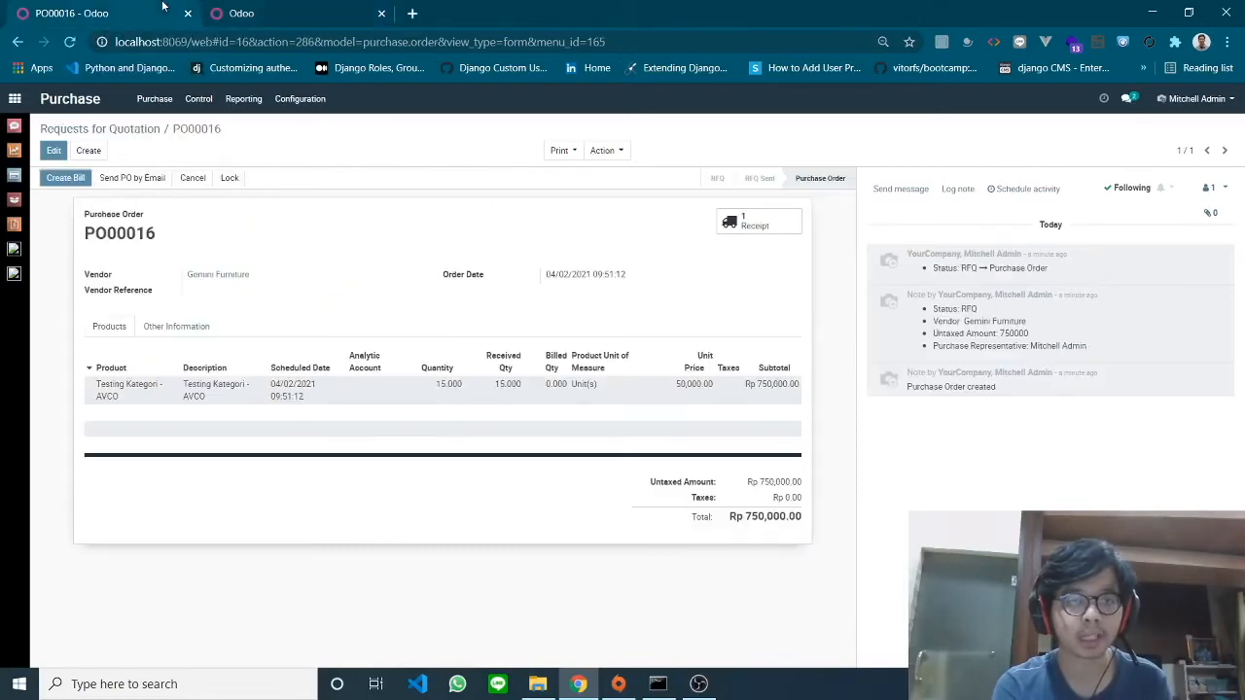
click(89, 131)
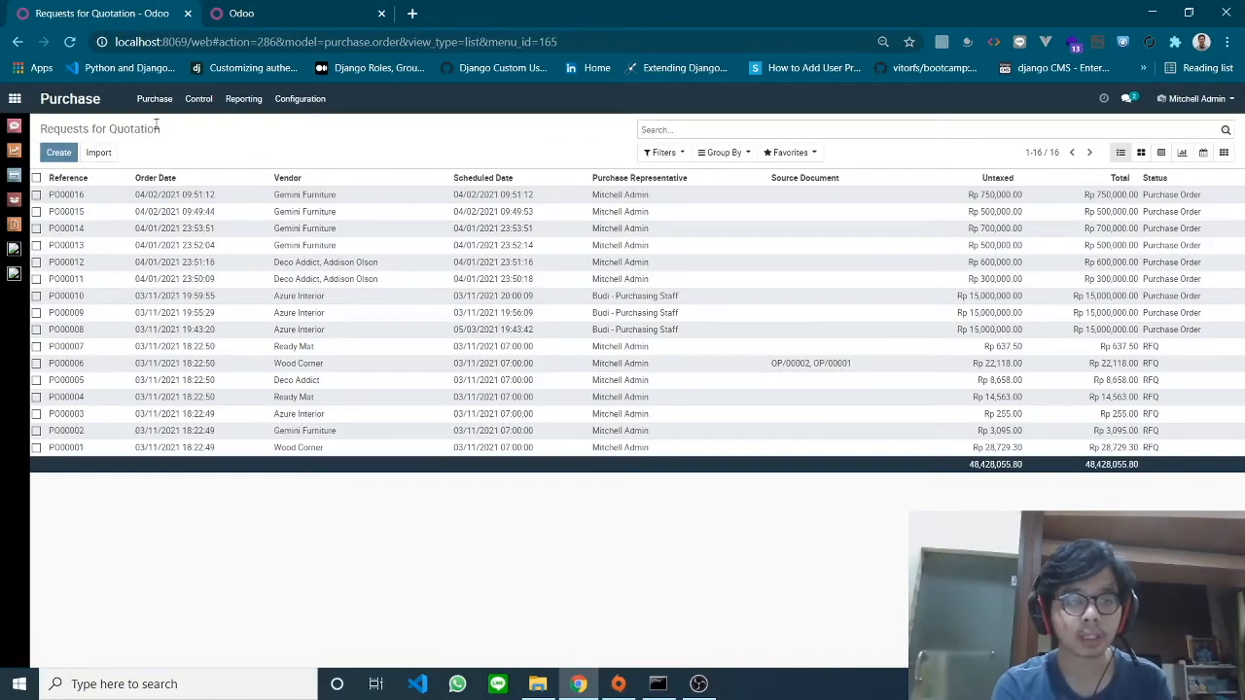
click(58, 153)
click(282, 277)
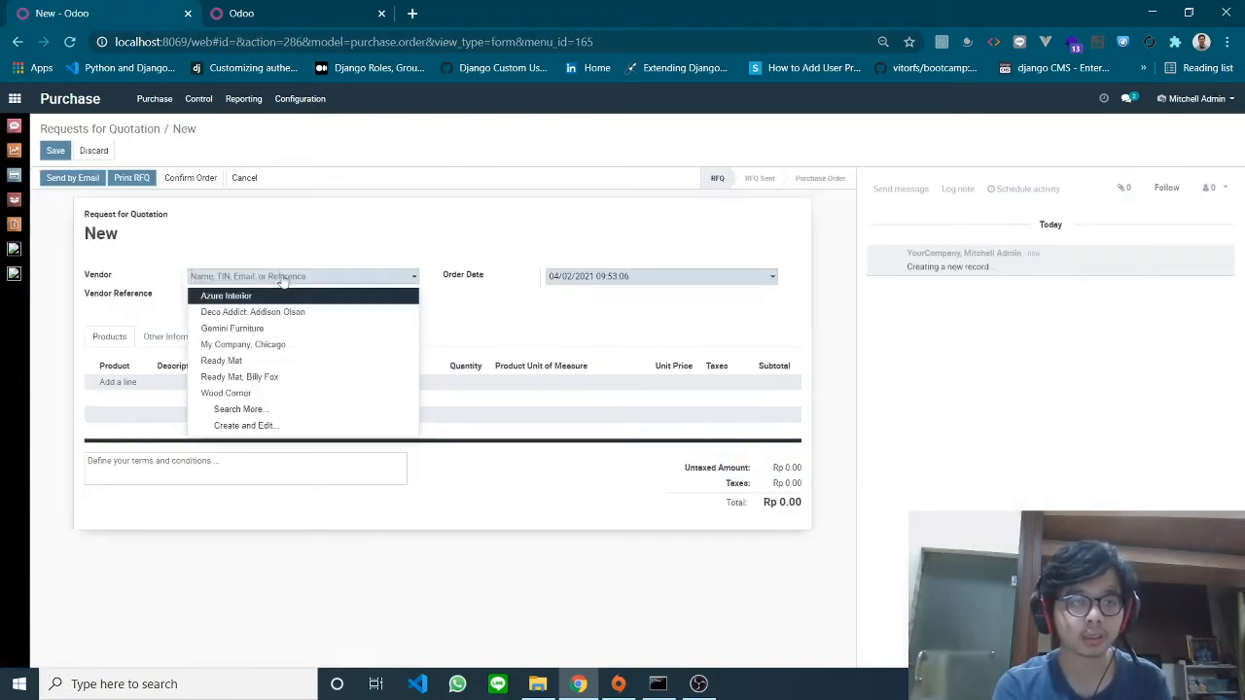
click(314, 326)
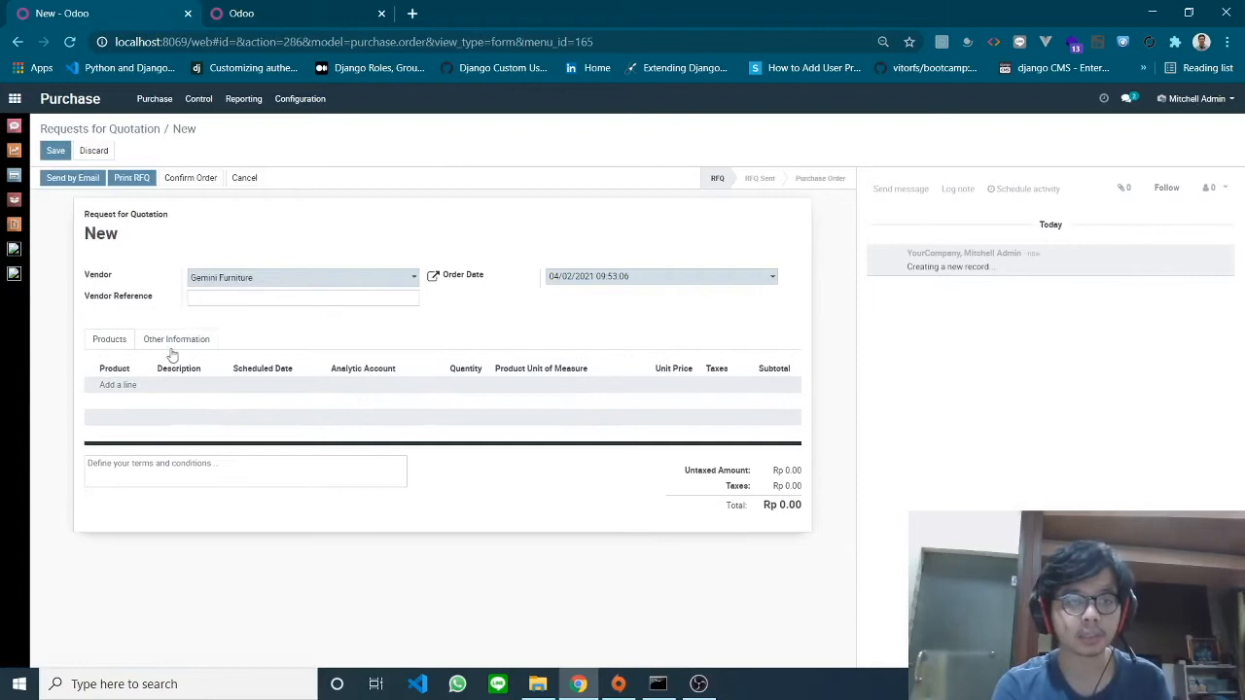
Add a product line for Testing Kategori - AVCO to the third request for quotation
click(131, 386)
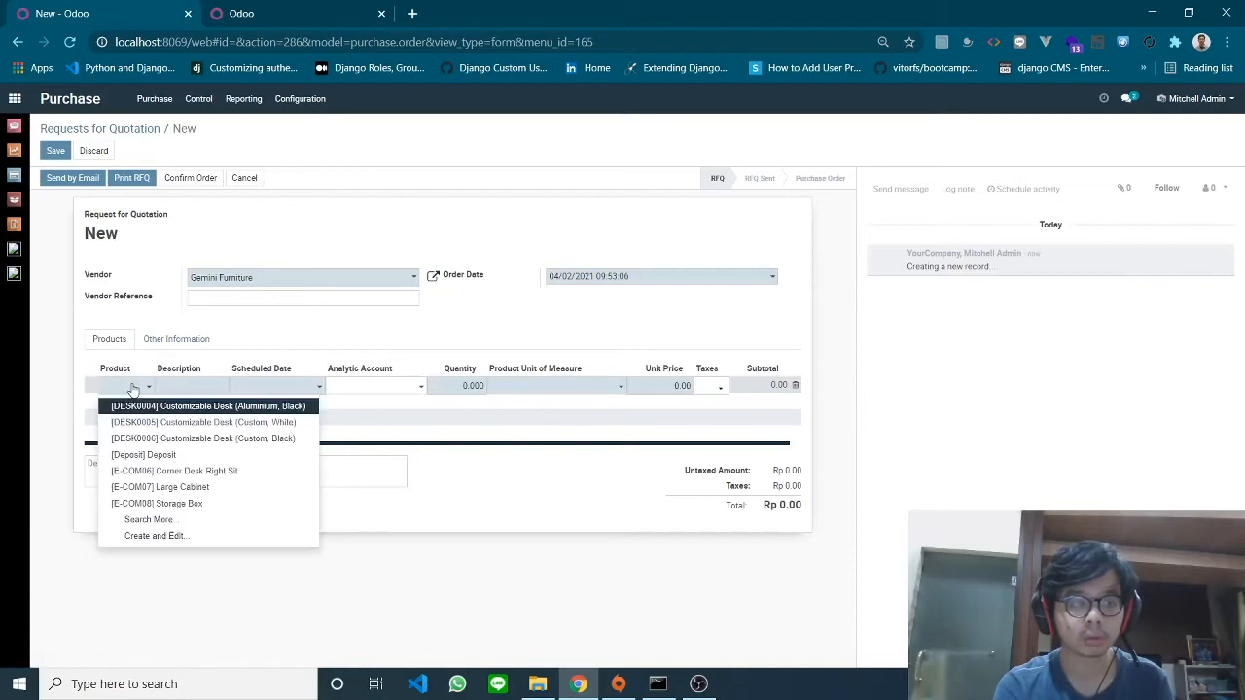
text(avo)
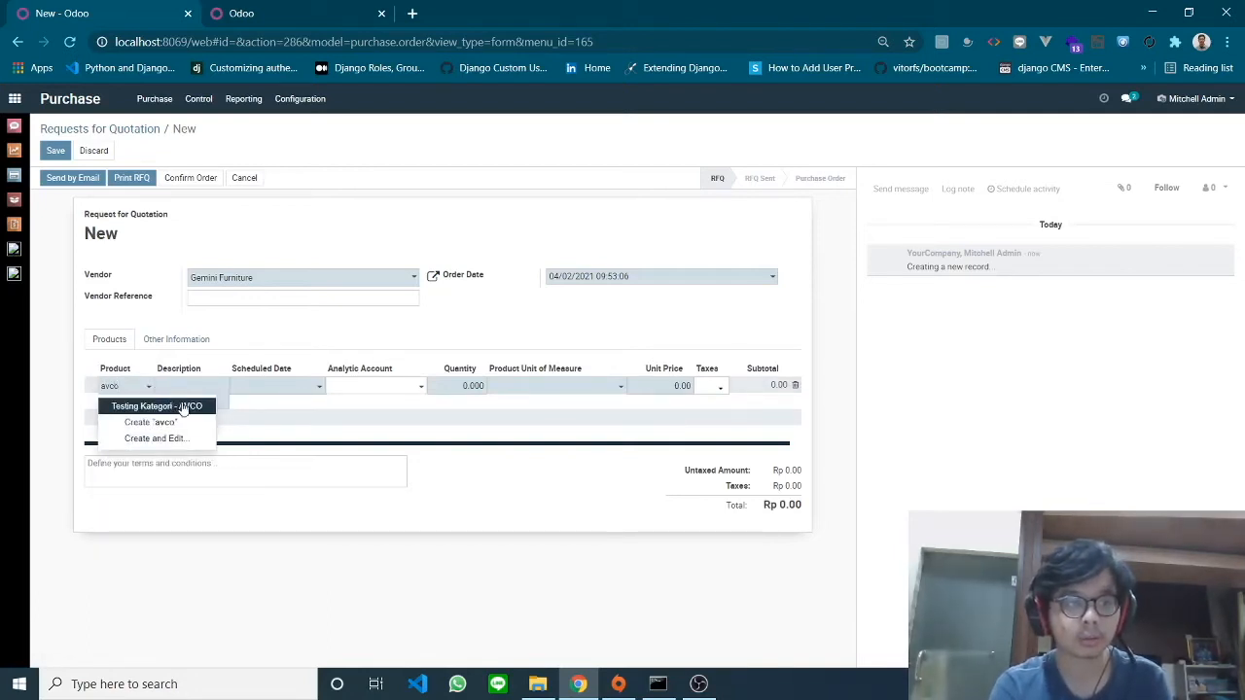
click(175, 406)
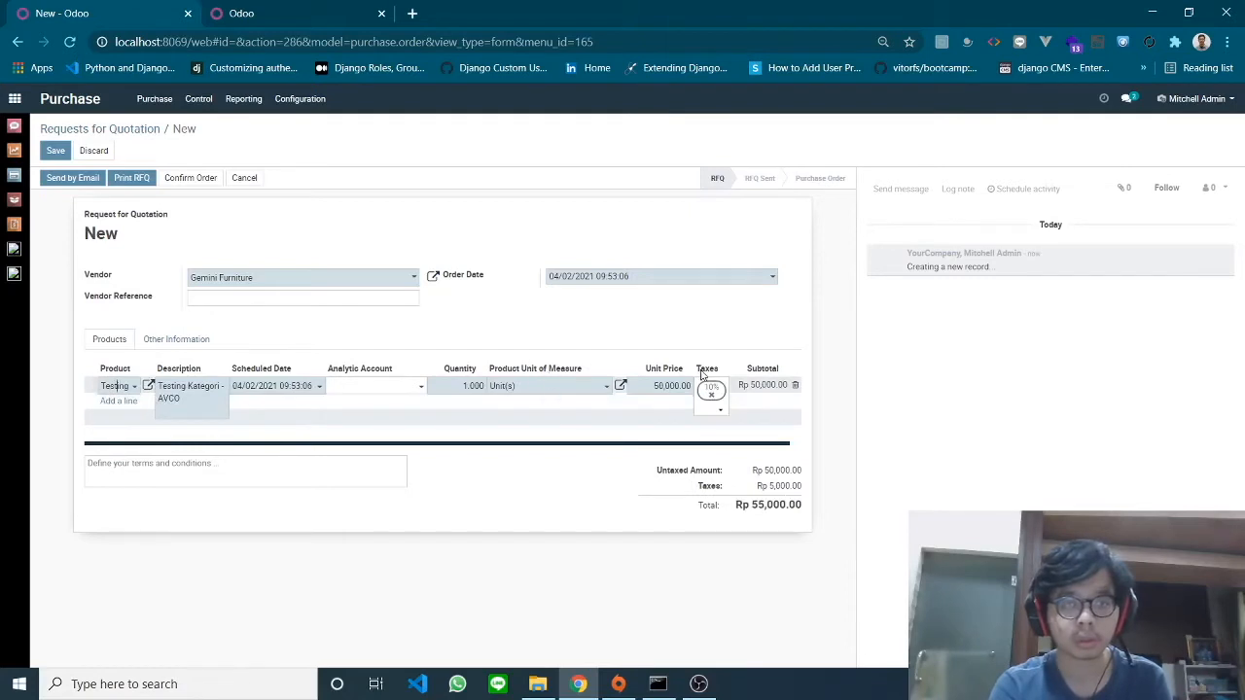
Set the new product line's unit price to 70000
click(660, 387)
text(700)
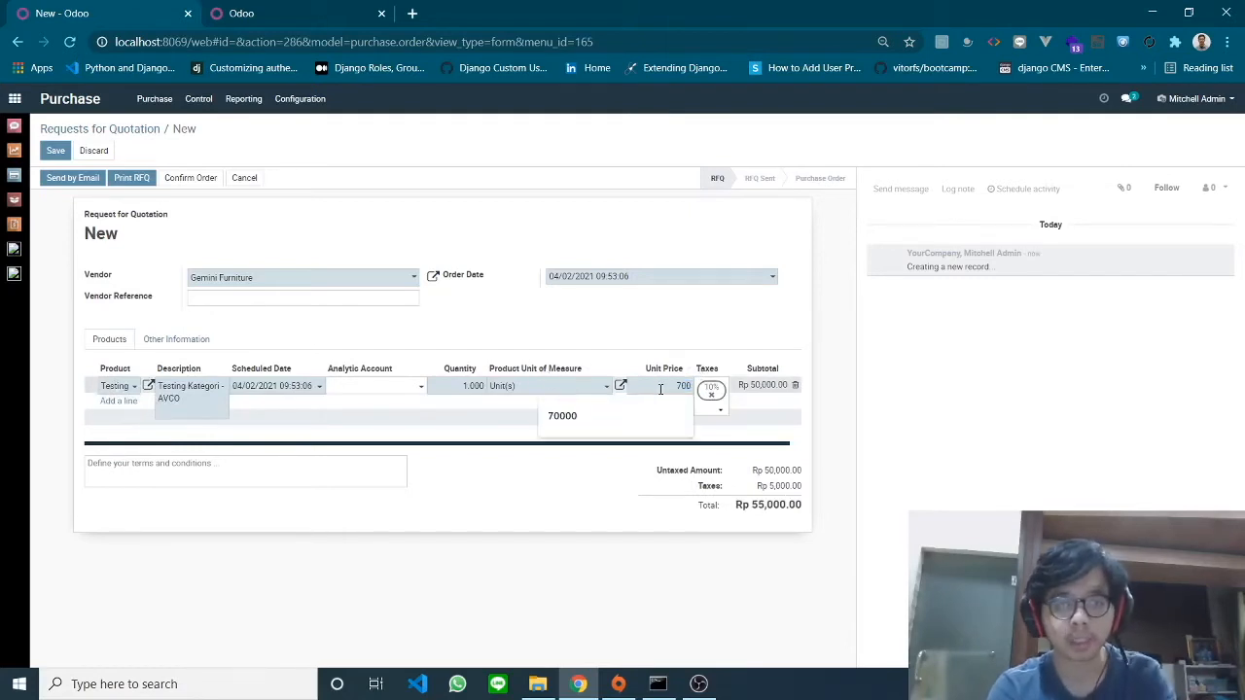
text(0)
click(623, 418)
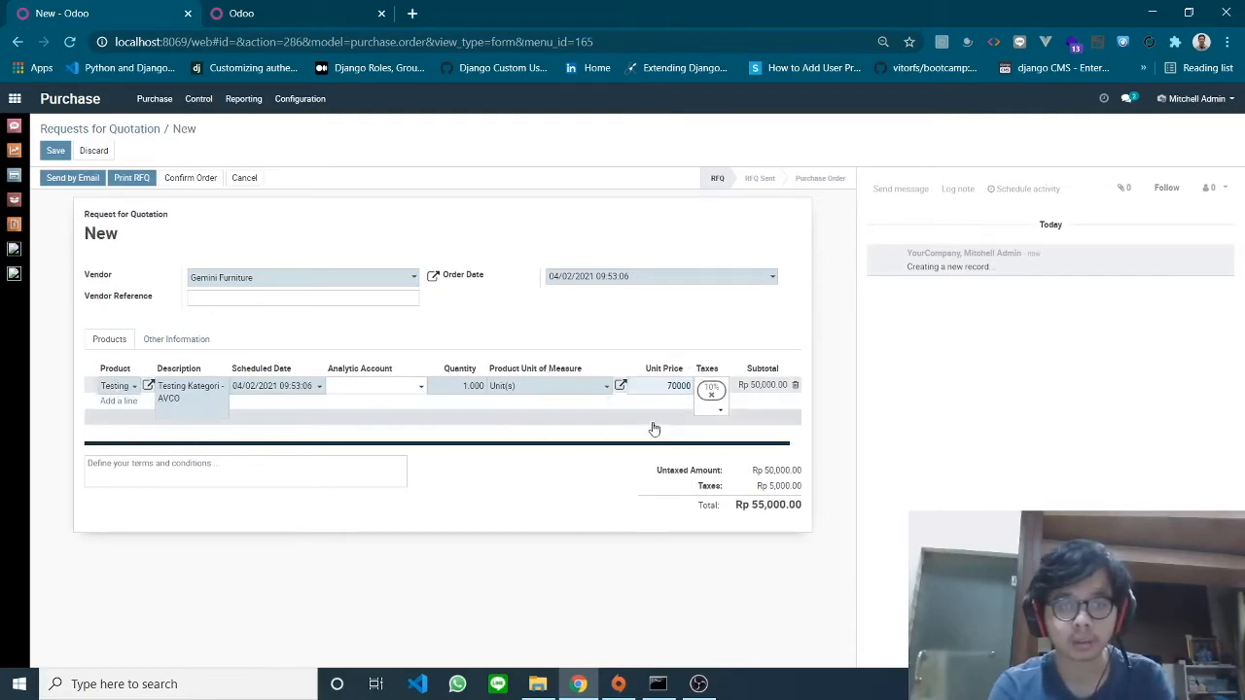
Set the AVCO product line's quantity to 10000 and remove its 10% tax
click(477, 386)
text(10000)
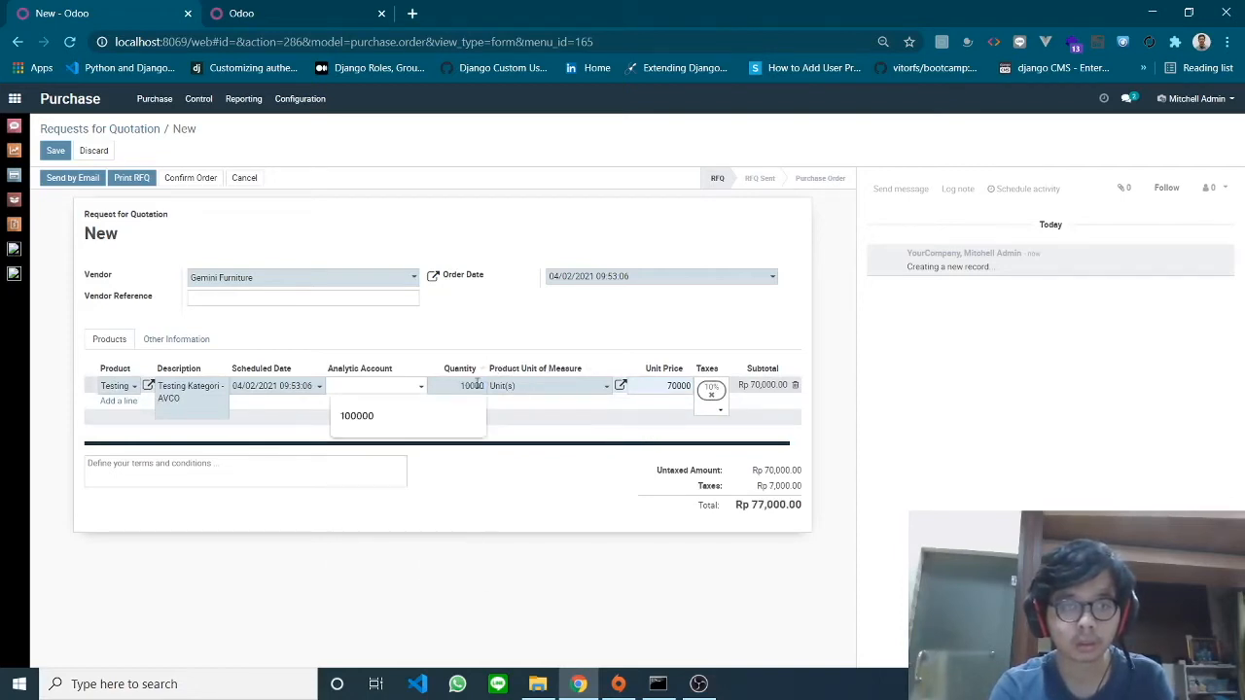
click(579, 569)
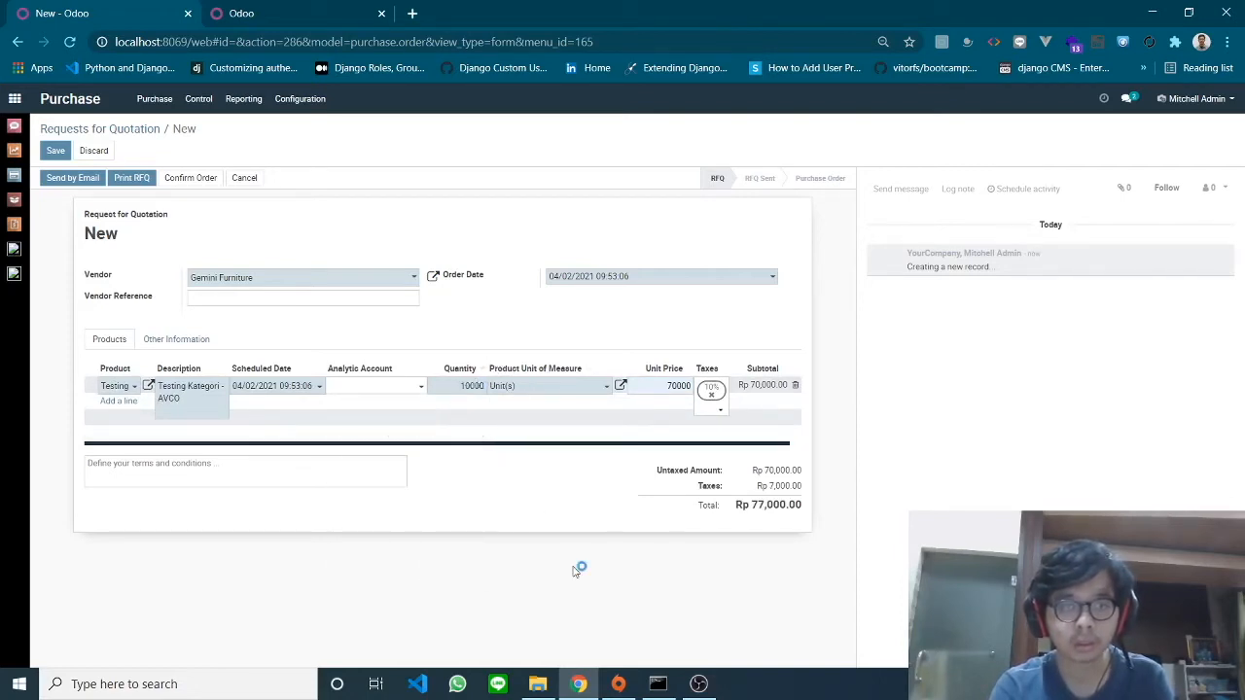
click(692, 389)
click(697, 393)
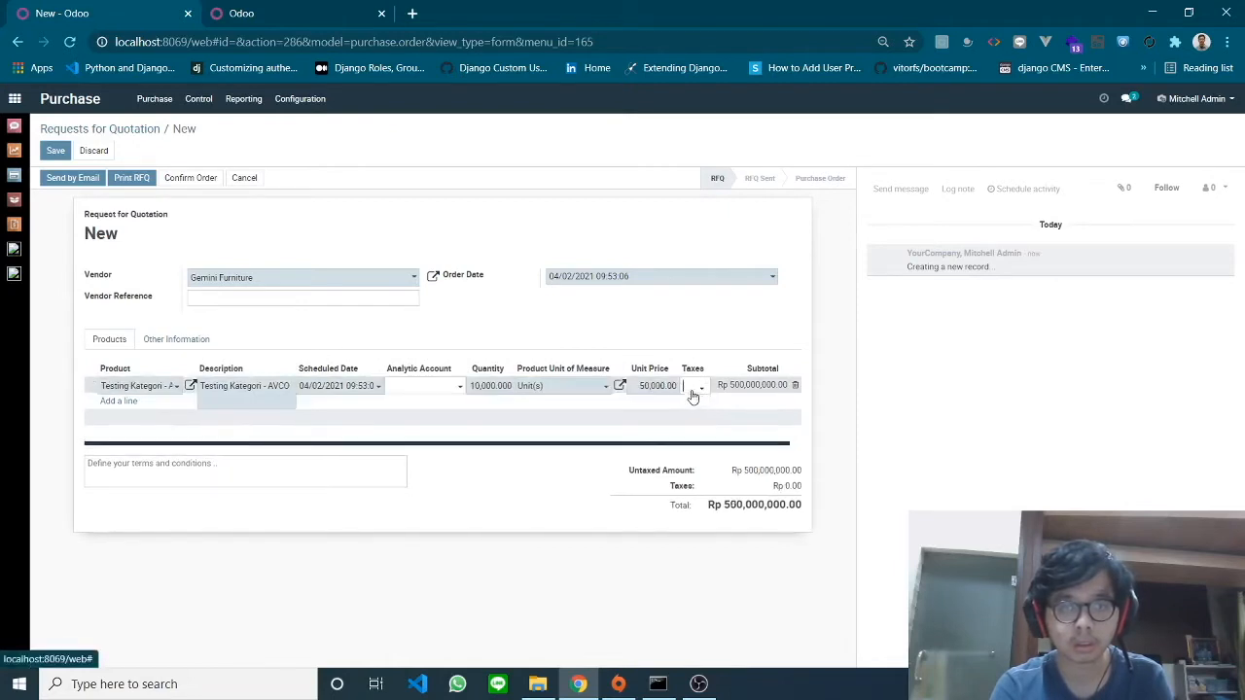
Set the unit price of the 10,000-unit product line to 70000
click(661, 386)
text(70000)
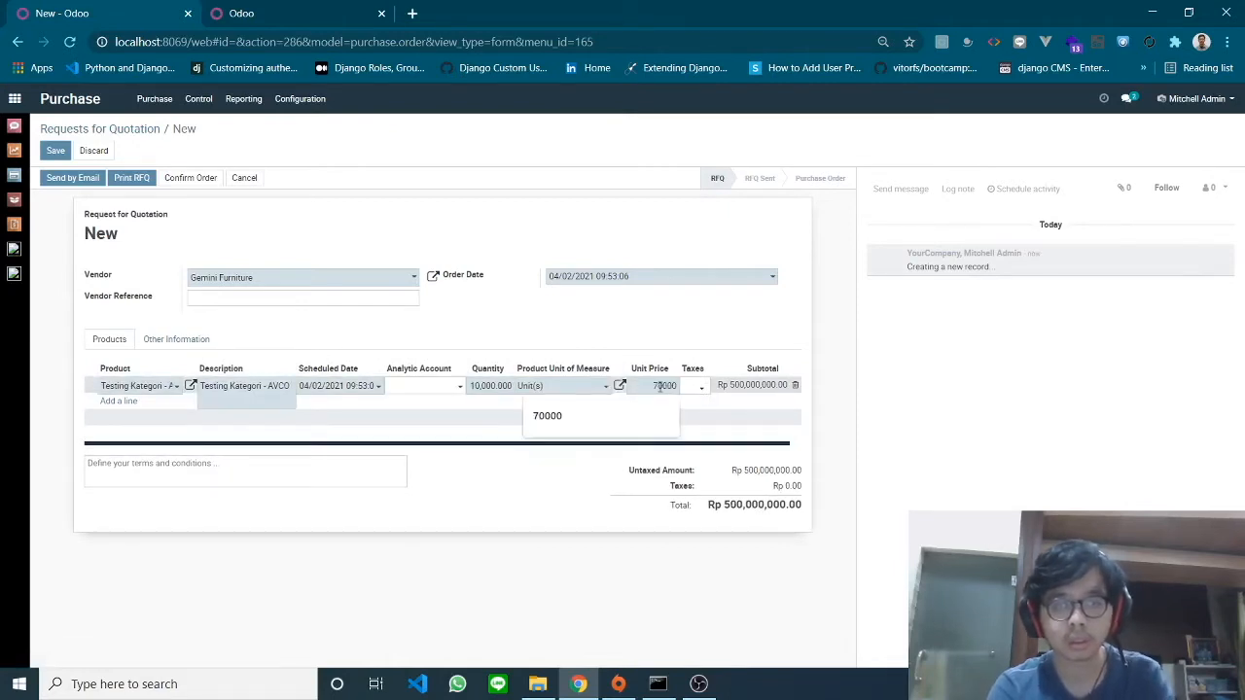
click(629, 566)
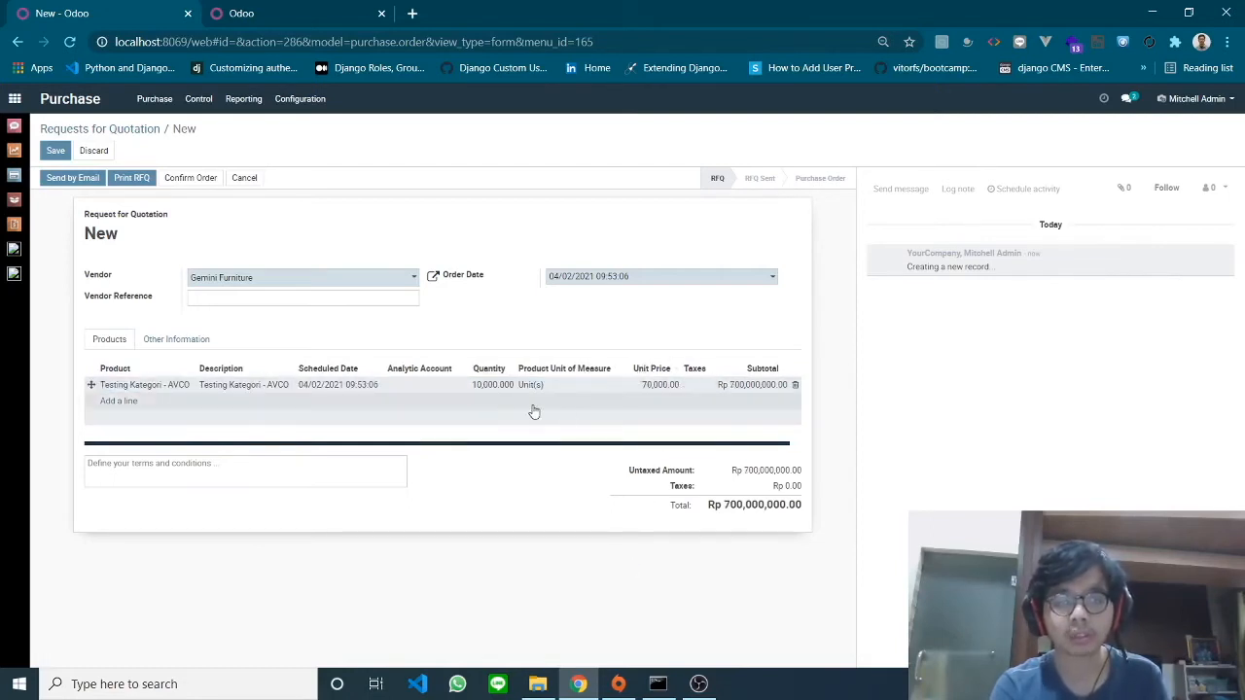
Confirm the third purchase order and validate its receipt, applying the immediate transfer of all reserved quantities
click(199, 179)
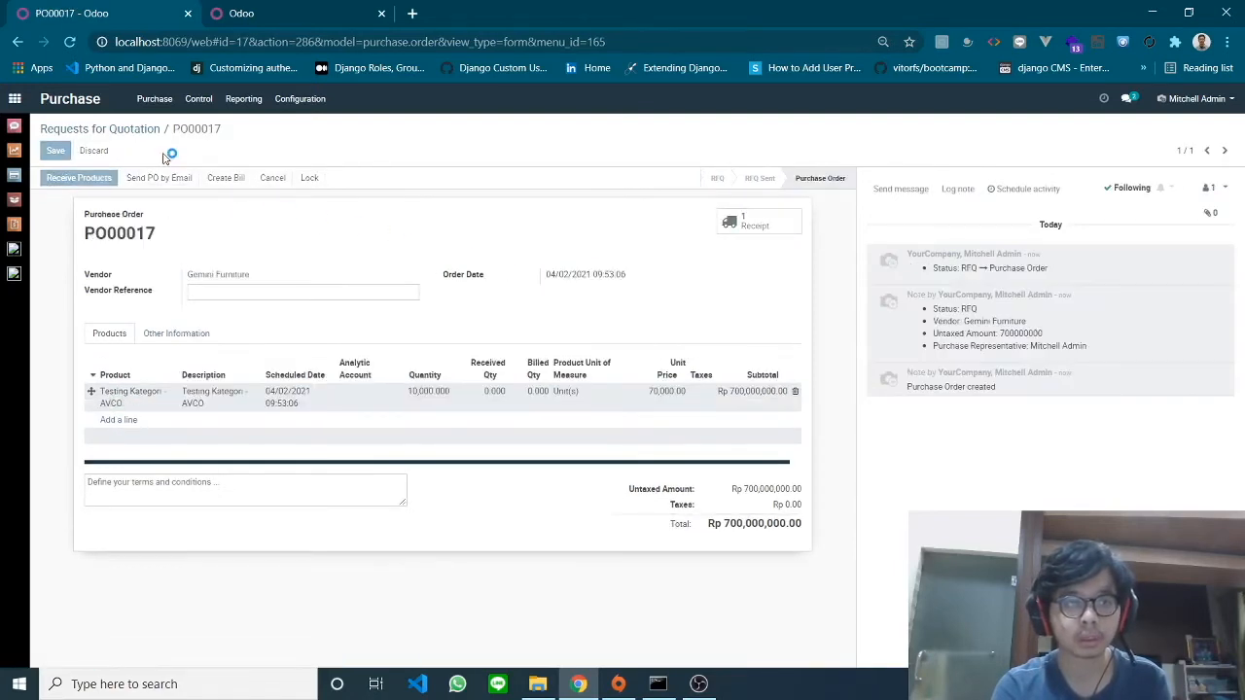
click(78, 177)
click(49, 184)
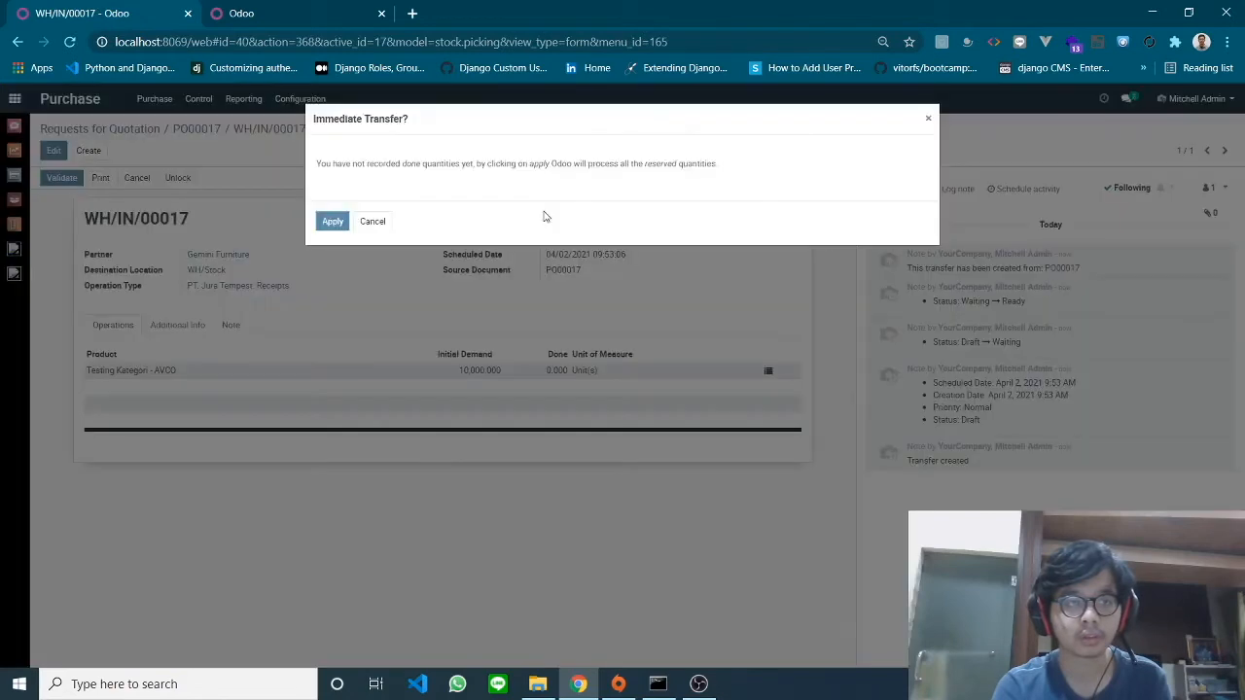
click(332, 224)
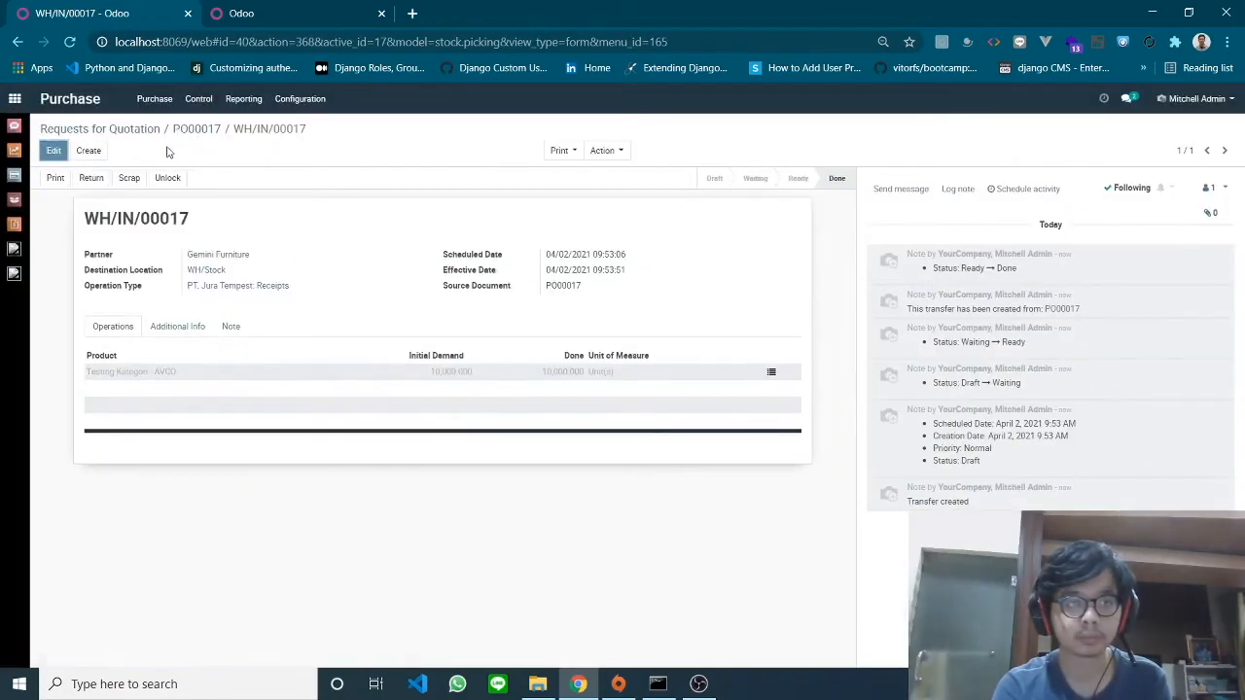
Reload the Testing Kategori - AVCO product page to check its cost and stock quantities after the third receipt
click(283, 9)
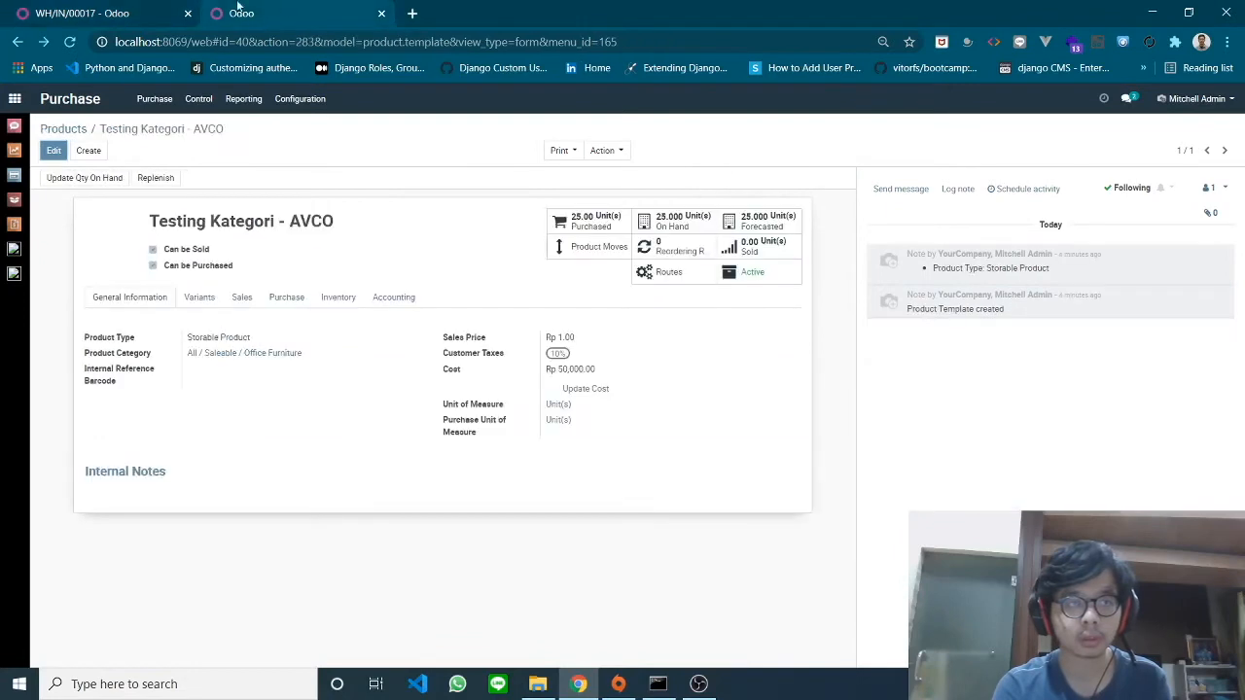
click(69, 42)
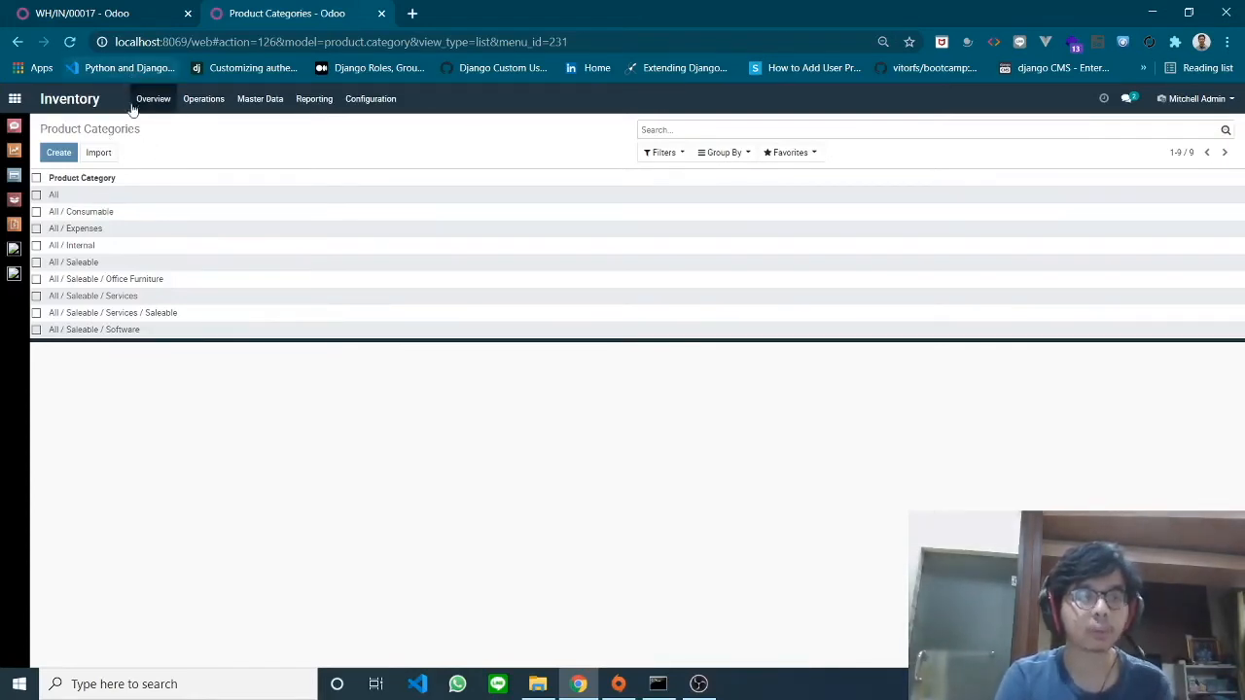
Create a new product category with All / Saleable as its parent category
click(60, 152)
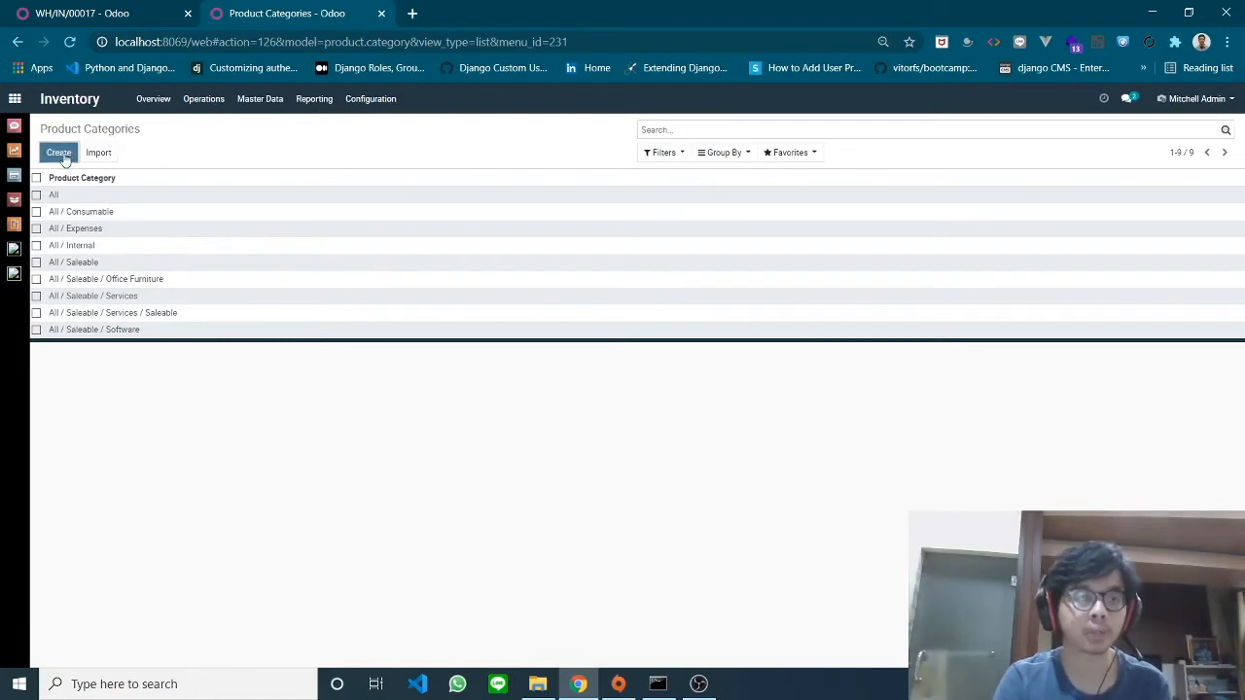
click(359, 215)
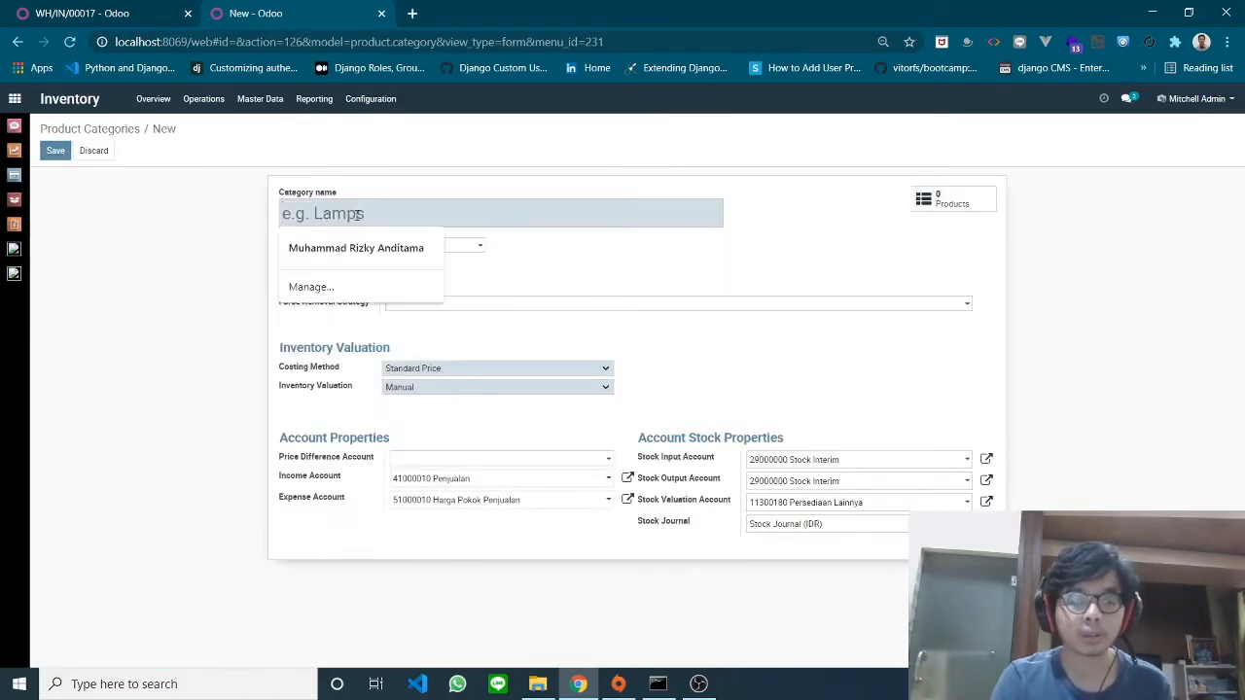
click(236, 339)
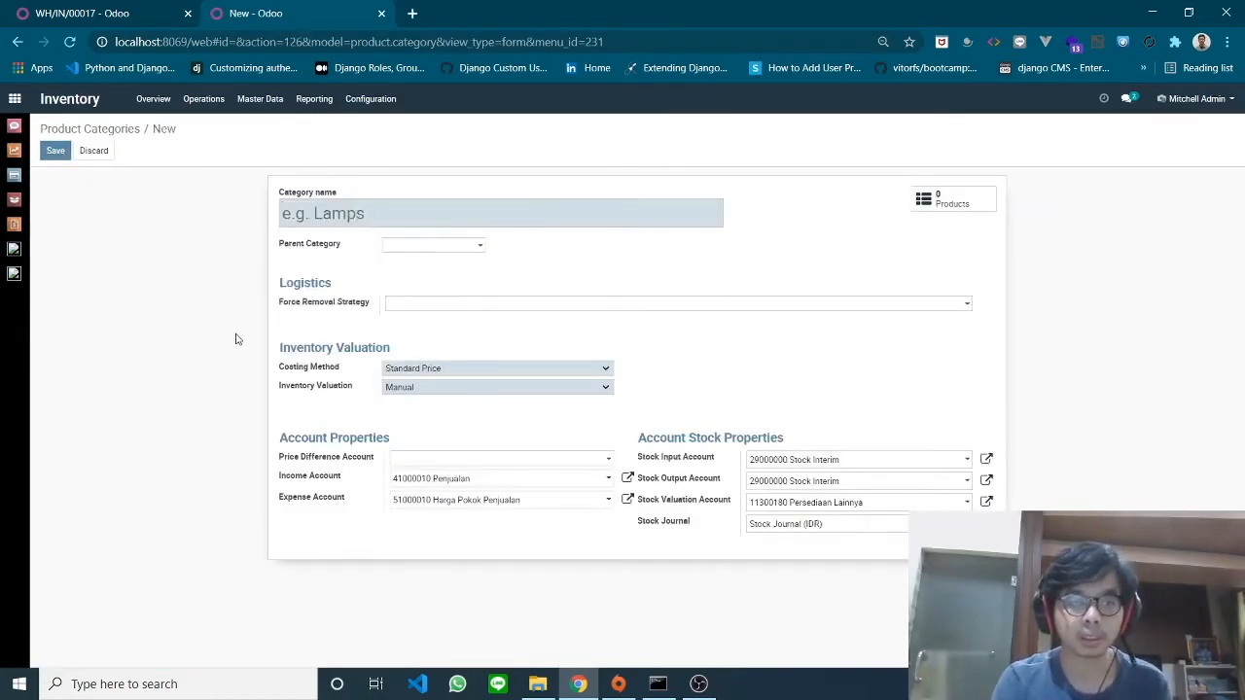
click(387, 246)
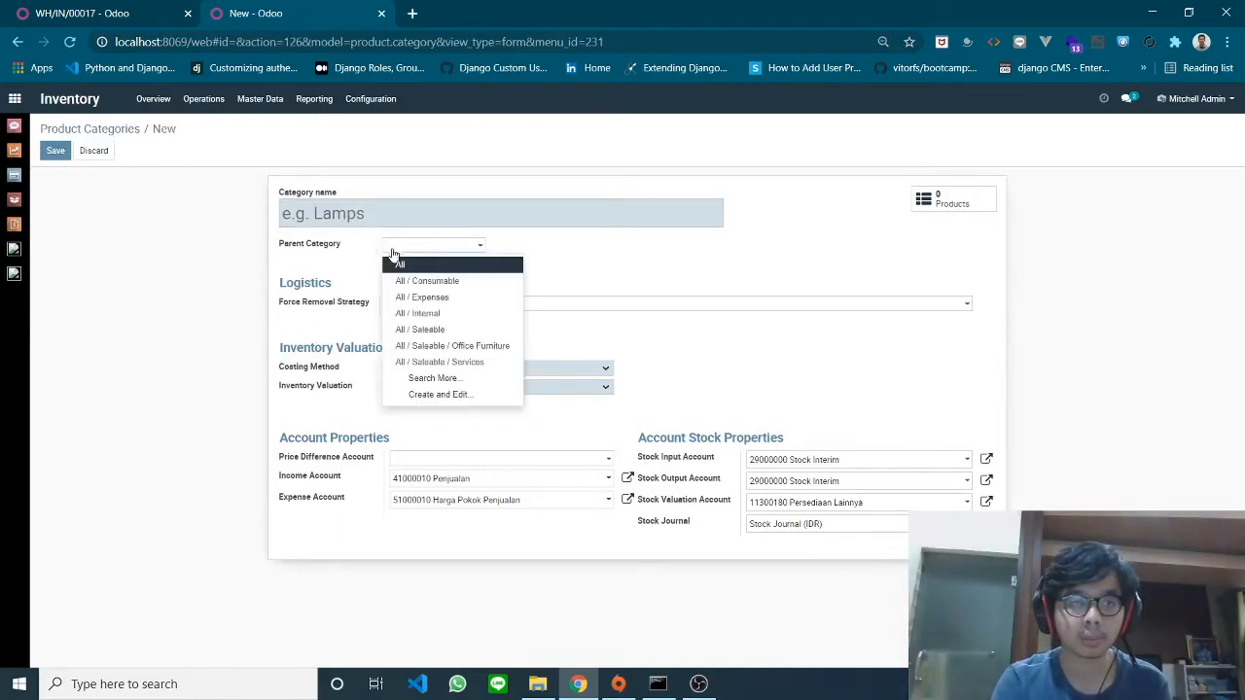
click(415, 330)
click(378, 206)
text(Office)
key(BackSpace)
key(BackSpace)
key(BackSpace)
key(BackSpace)
key(BackSpace)
key(BackSpace)
key(BackSpace)
key(BackSpace)
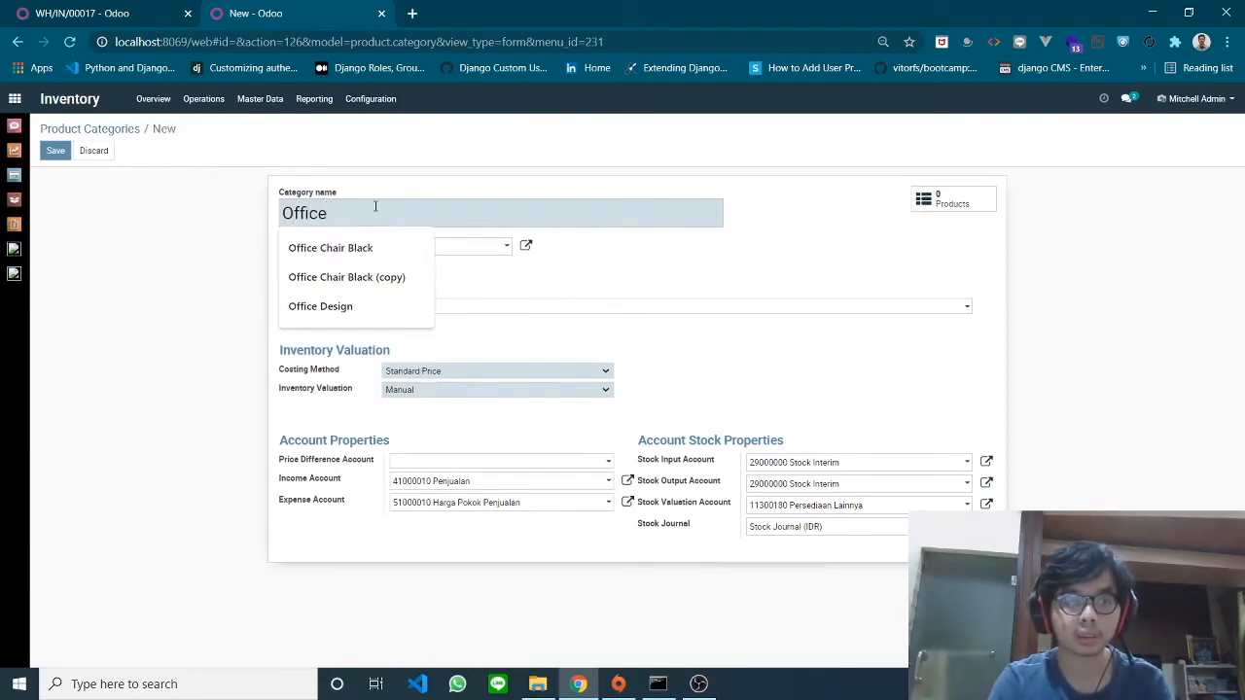
click(458, 251)
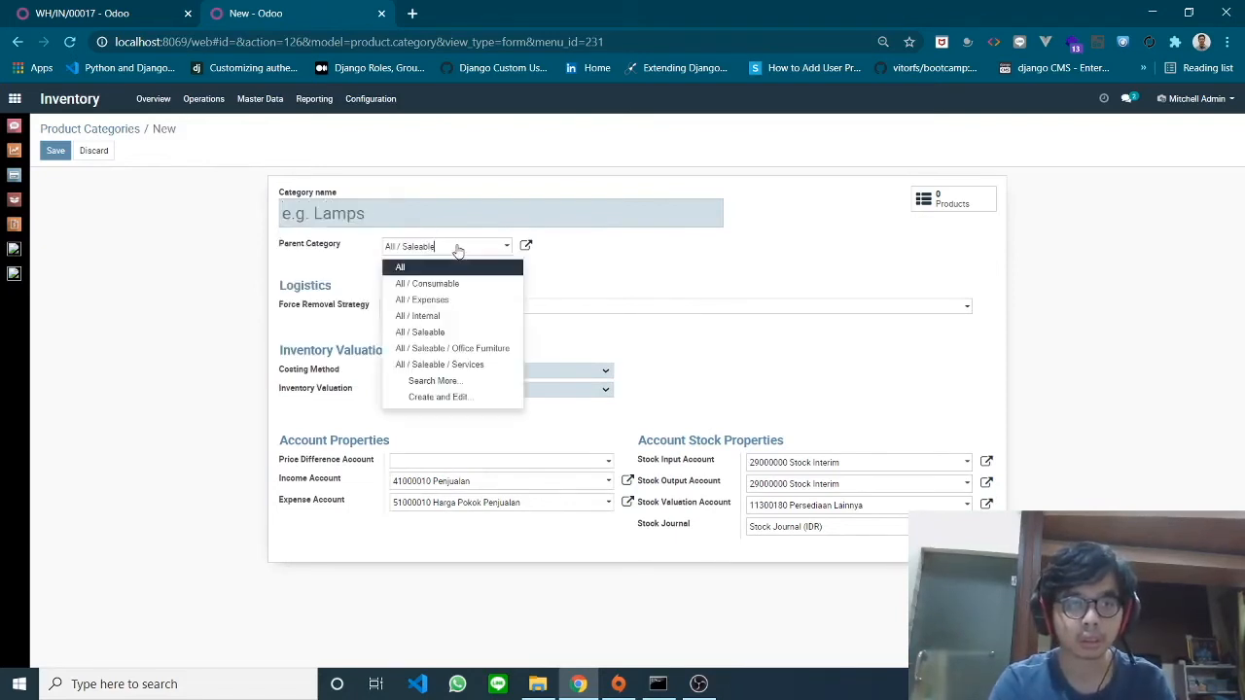
Name the new product category Office Furniture - FIFO
click(432, 217)
text(Off)
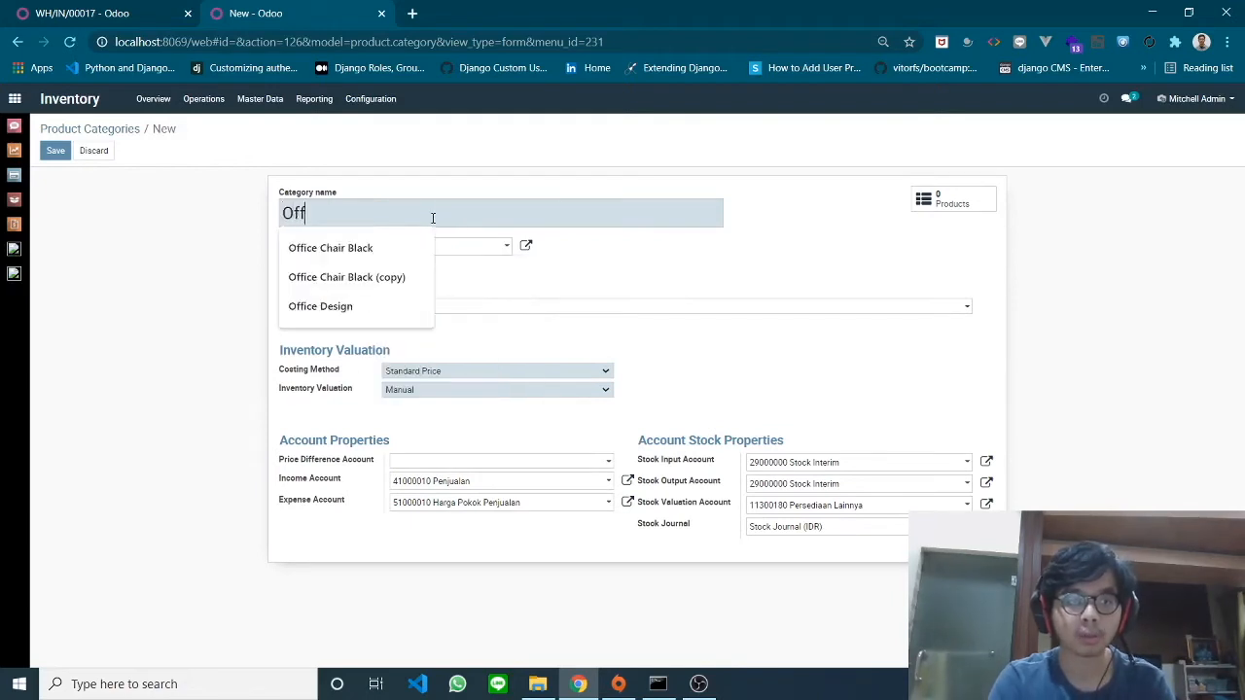
text(ice Furniture - FIFO)
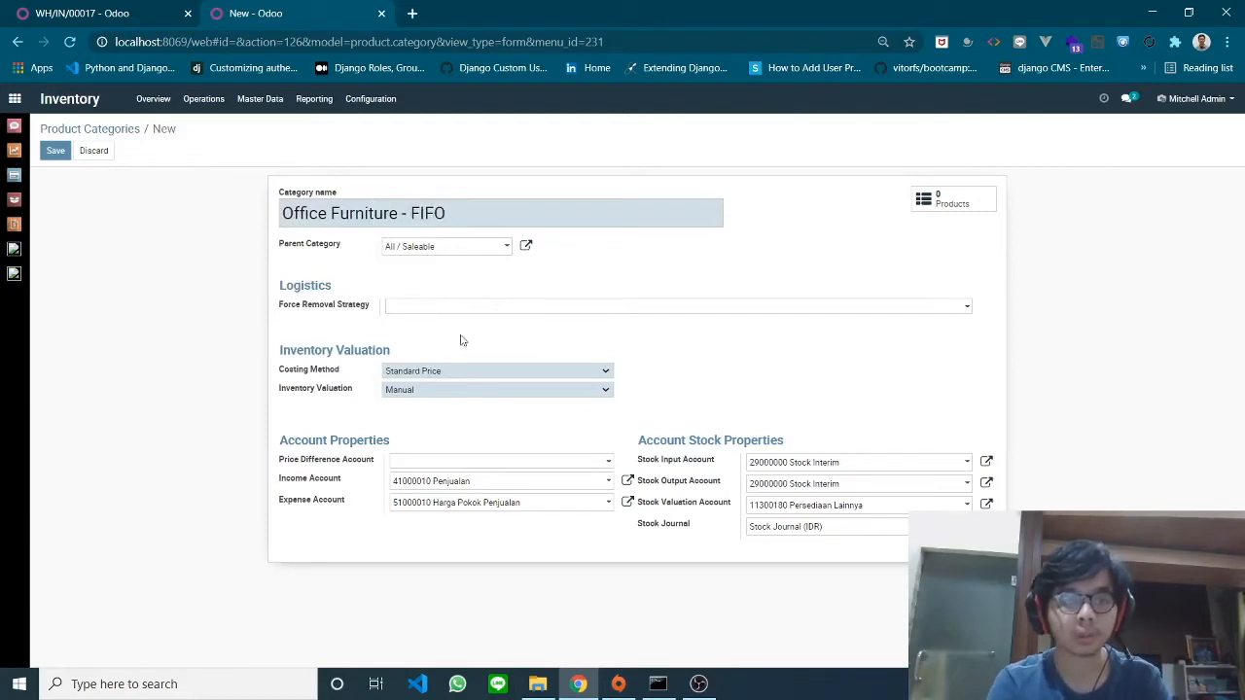
Set the category's inventory valuation to Automated and its costing method to First In First Out (FIFO), and save the category
click(412, 389)
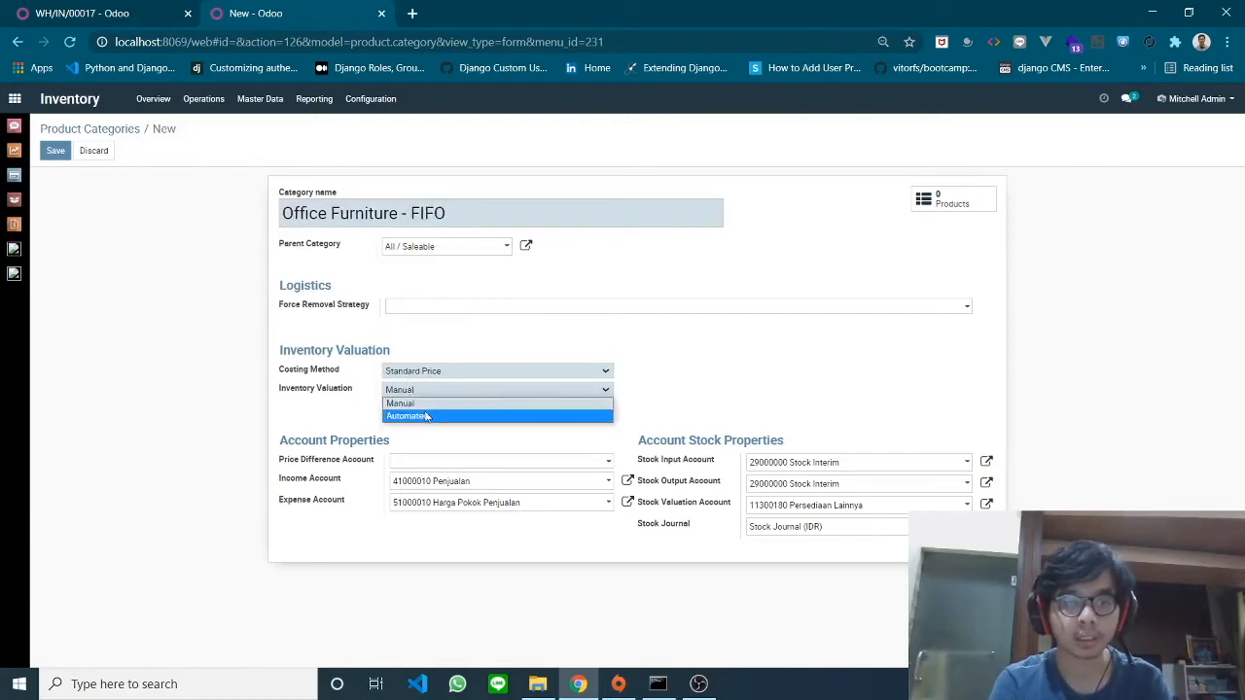
click(425, 416)
click(428, 372)
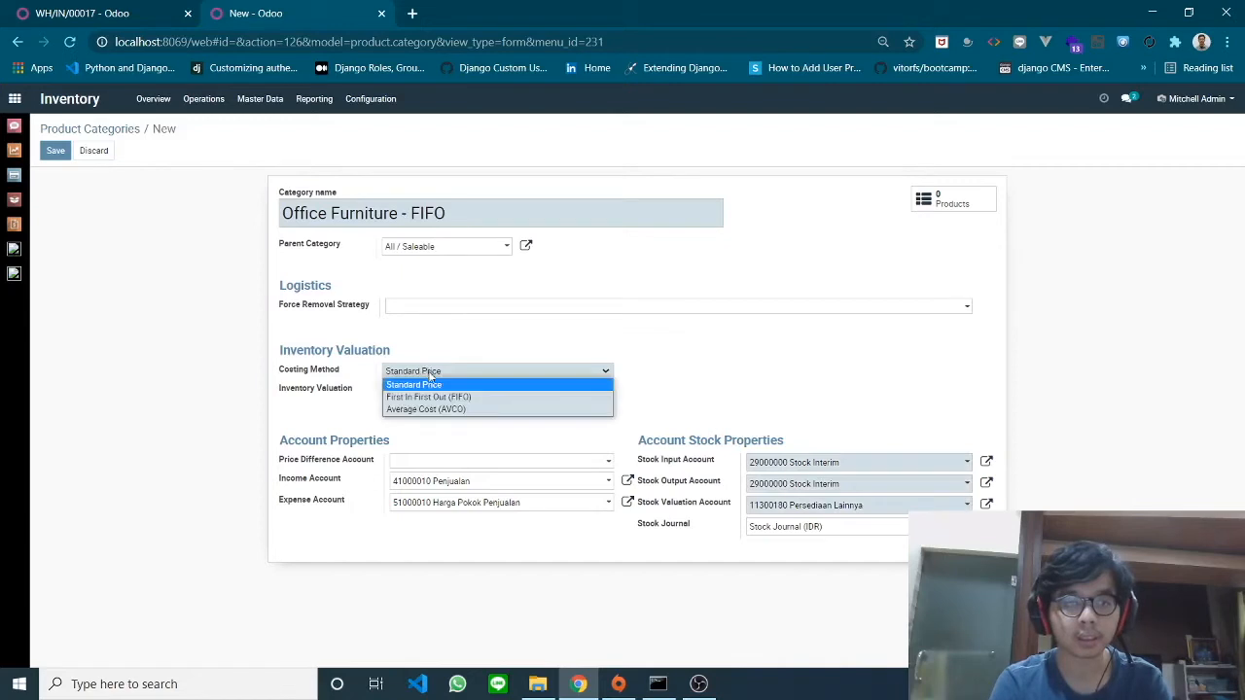
click(434, 397)
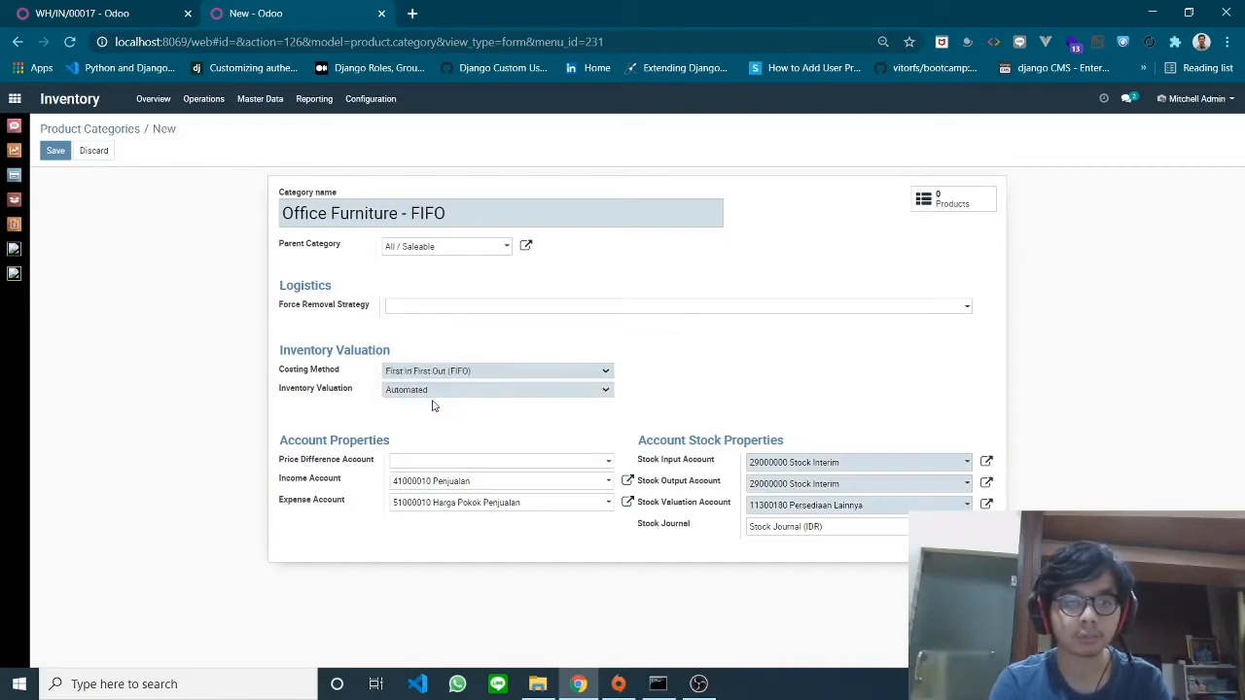
click(56, 153)
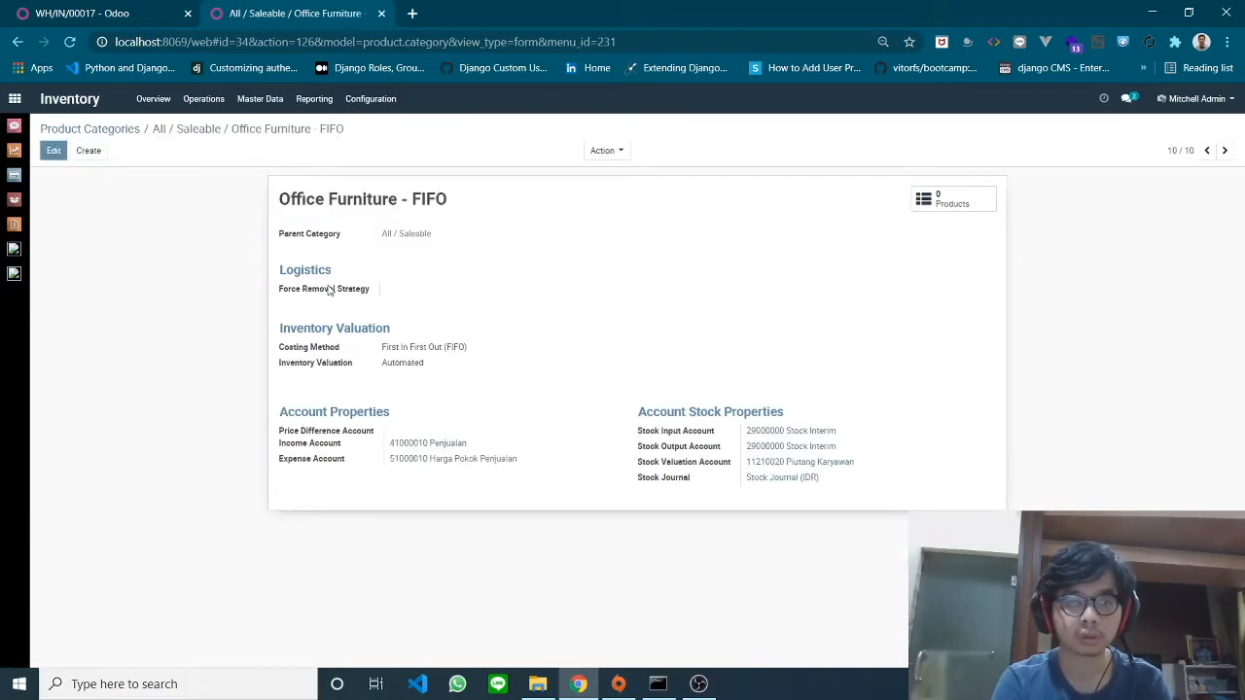
Create a new product in Inventory named Testing Kategori - FIFO
mouse_move(330, 291)
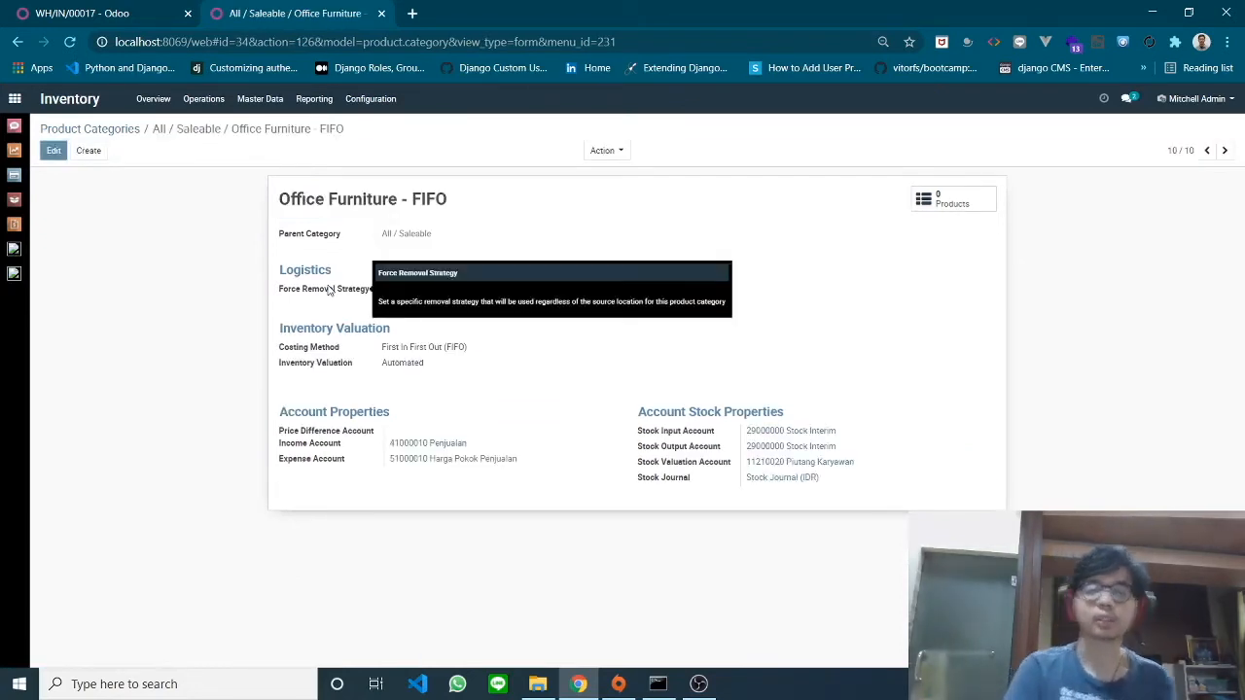
click(190, 101)
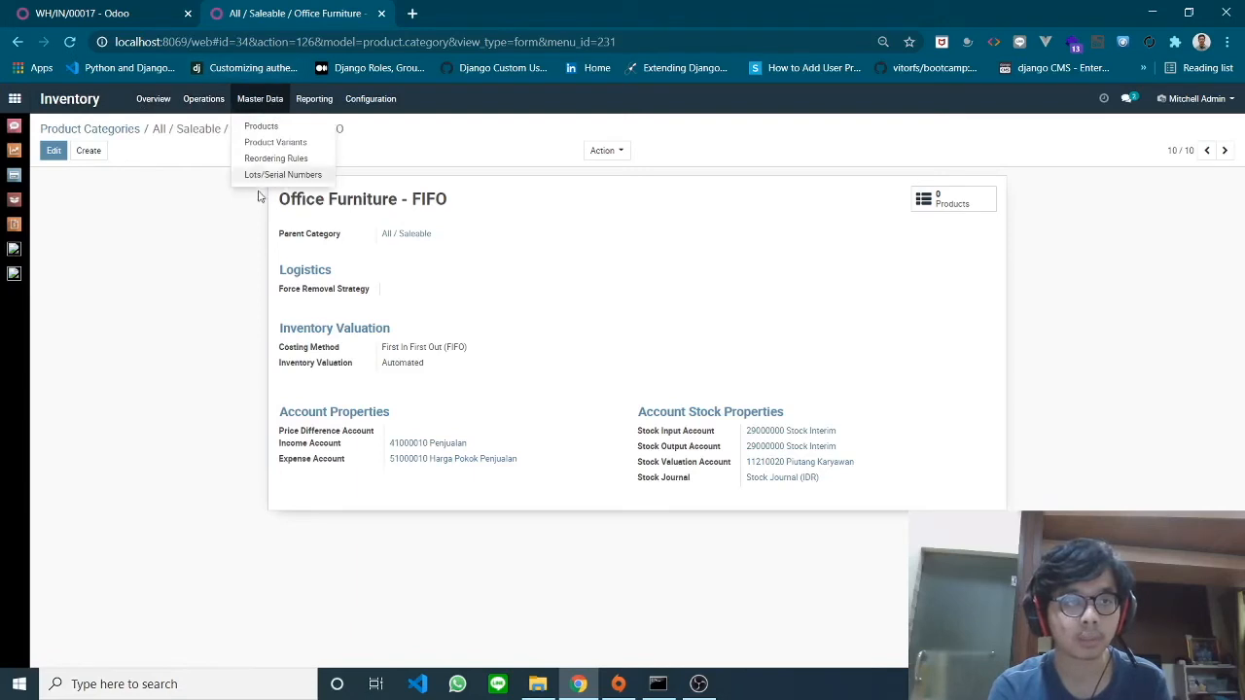
click(279, 126)
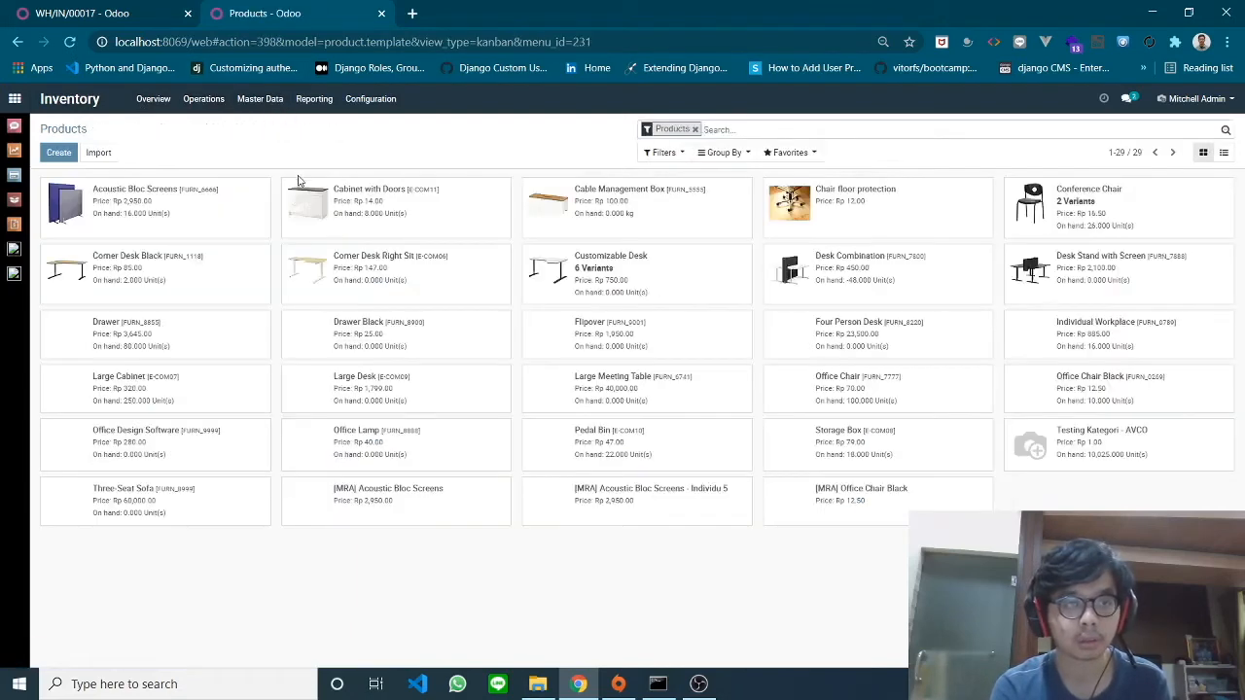
click(56, 153)
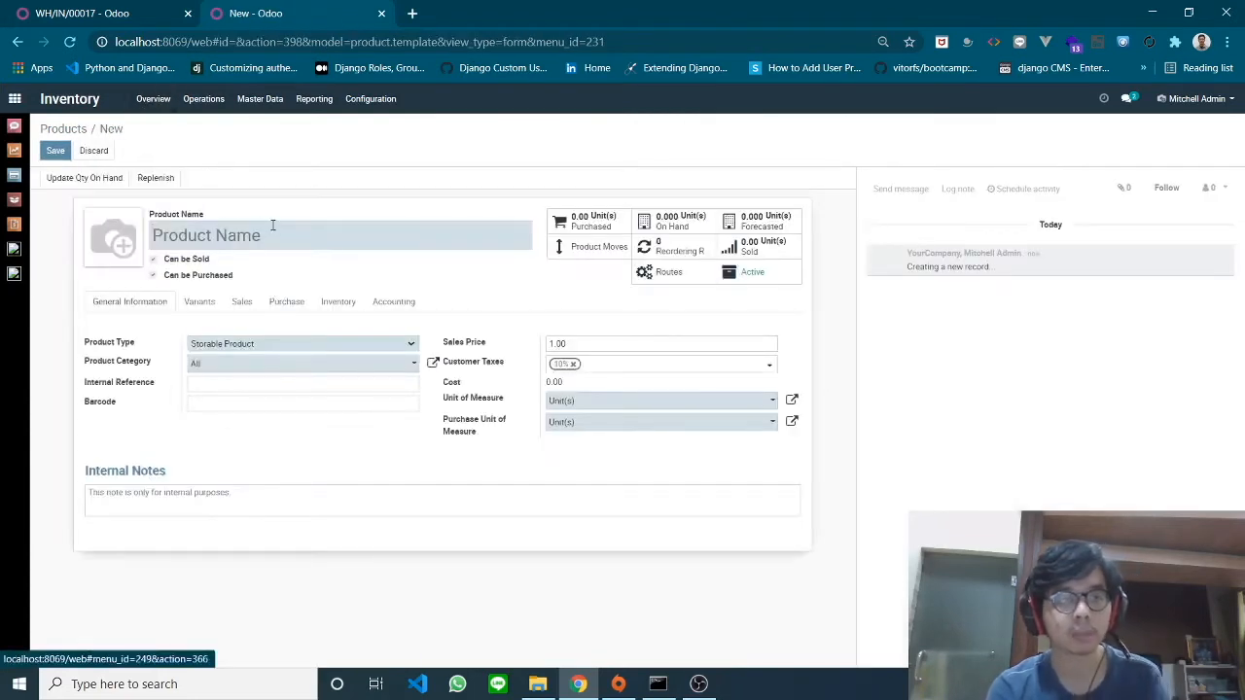
text(Testing )
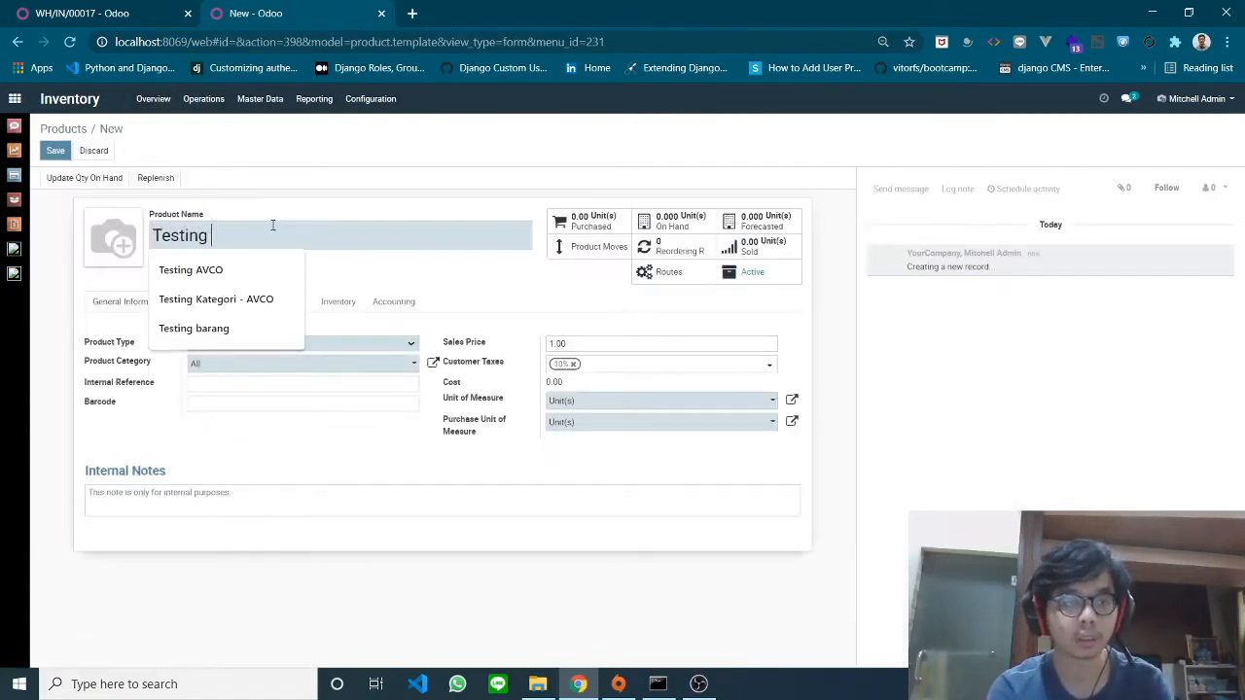
text(Kategori - )
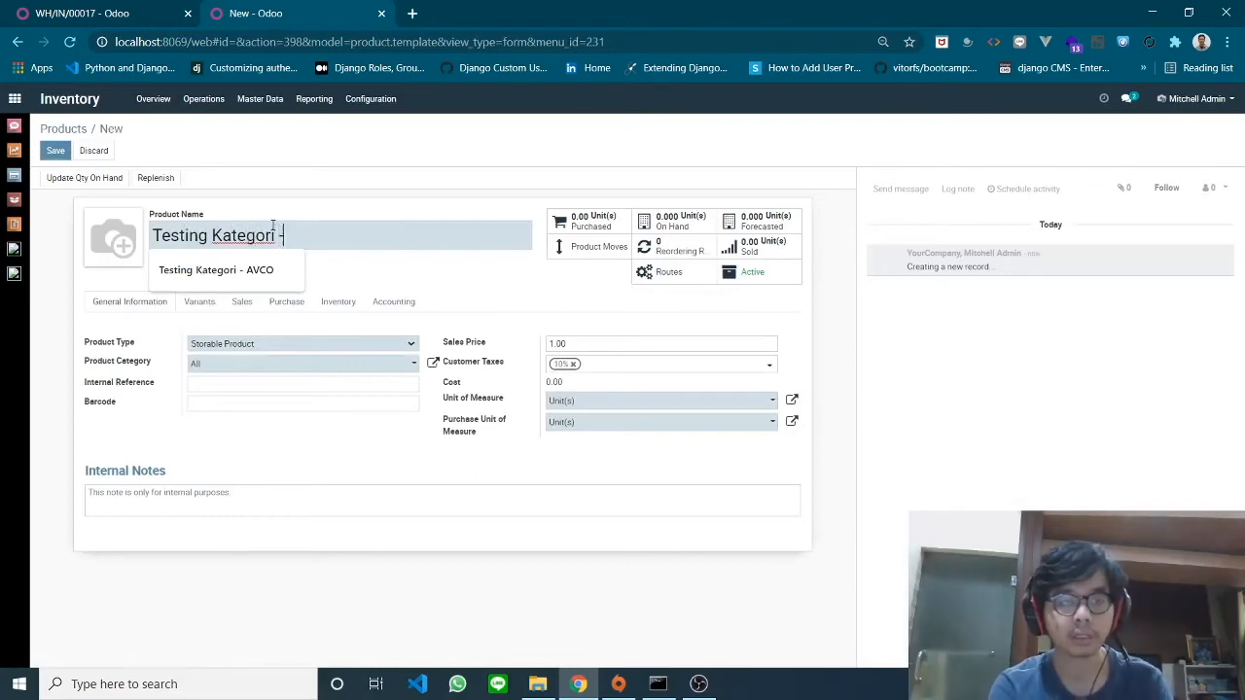
text(FIFO)
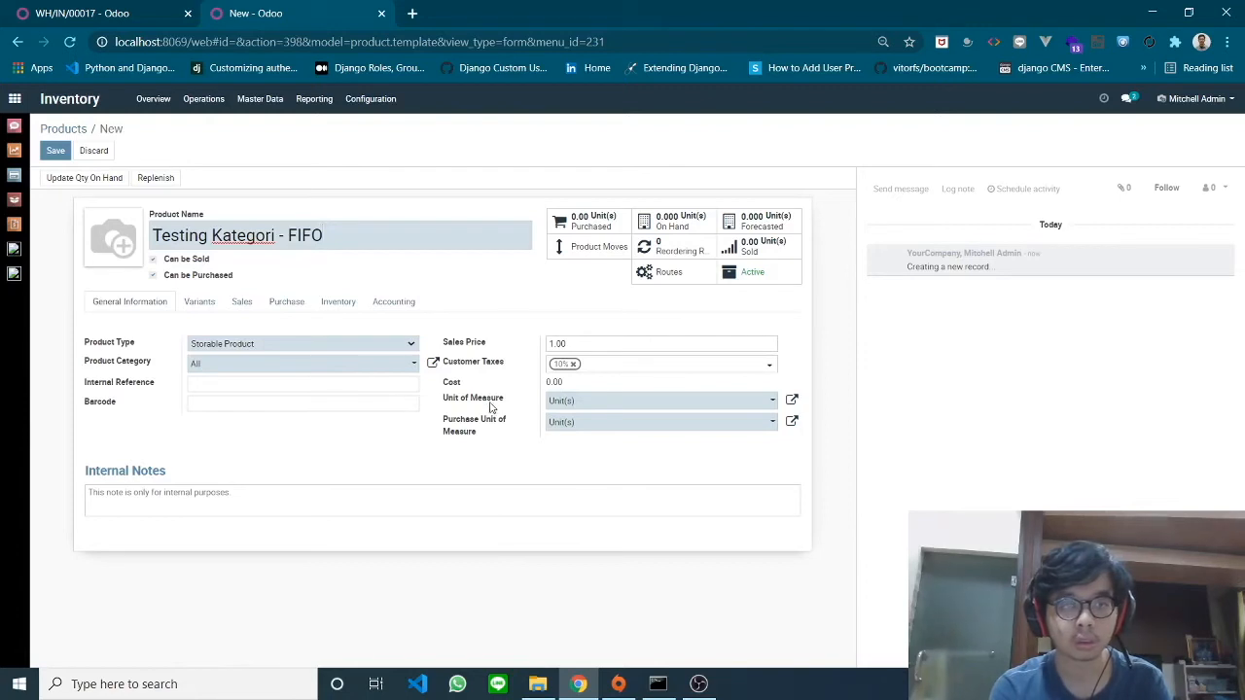
Assign the product to the All / Saleable / Office Furniture - FIFO category, remove its 10% customer tax, and save it
click(216, 363)
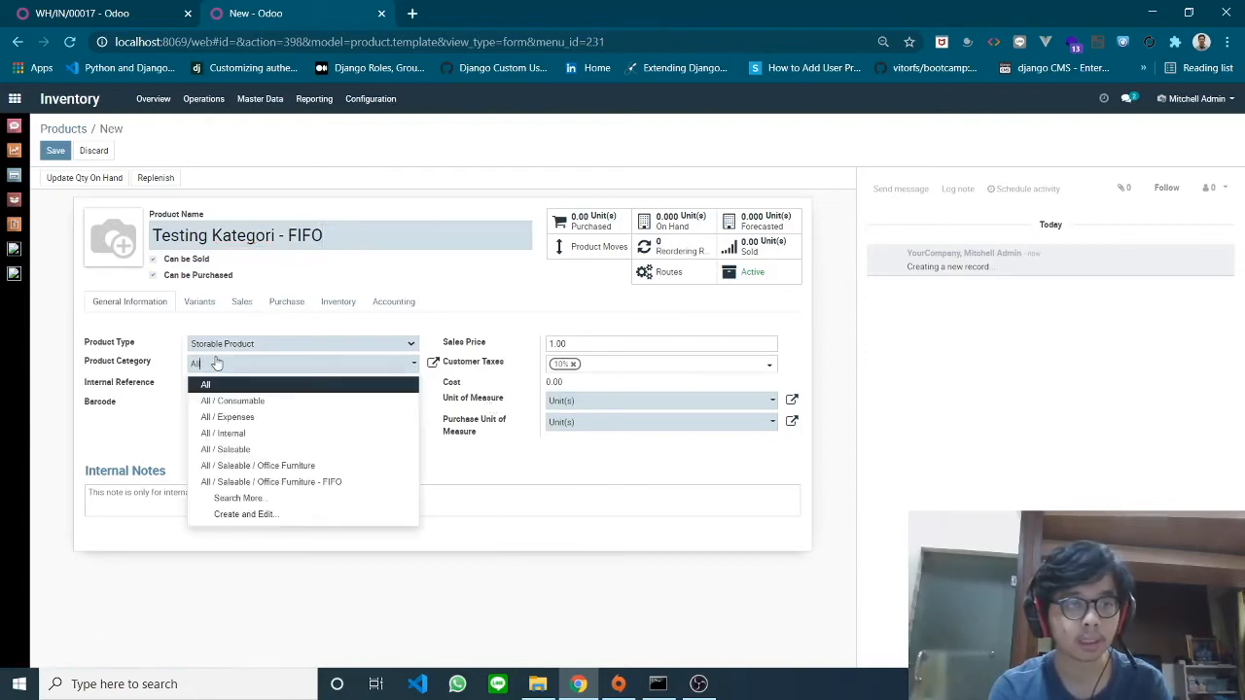
click(288, 482)
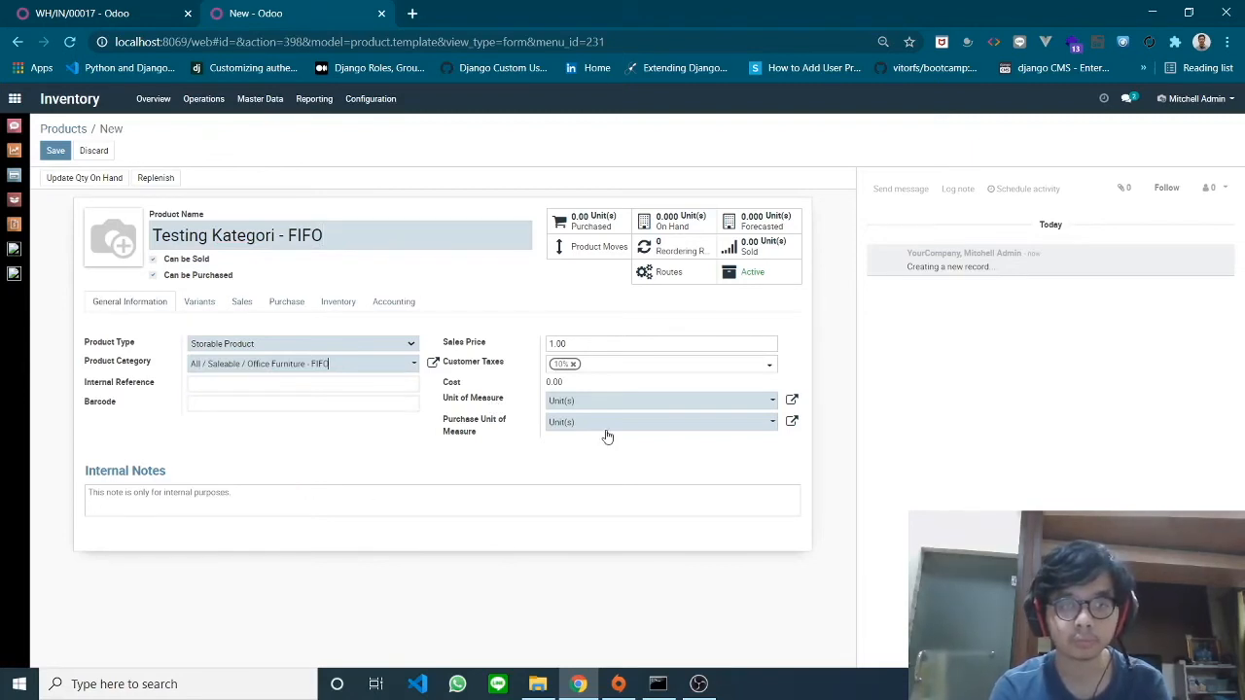
click(573, 364)
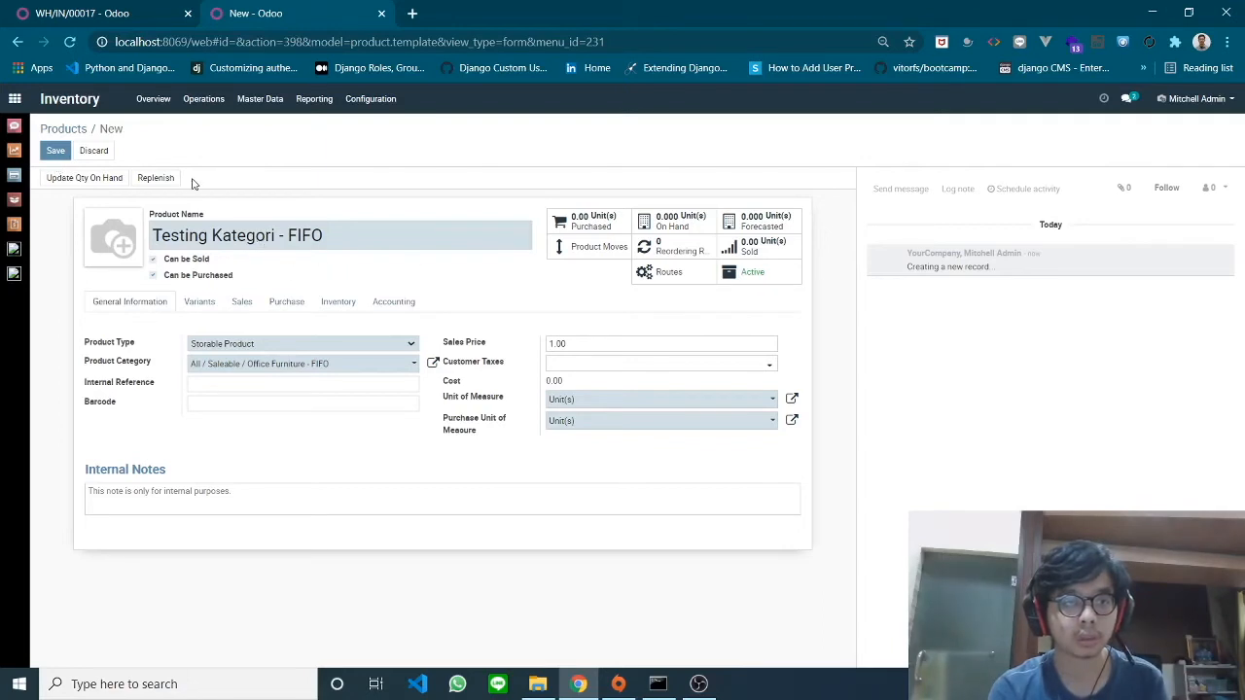
click(56, 151)
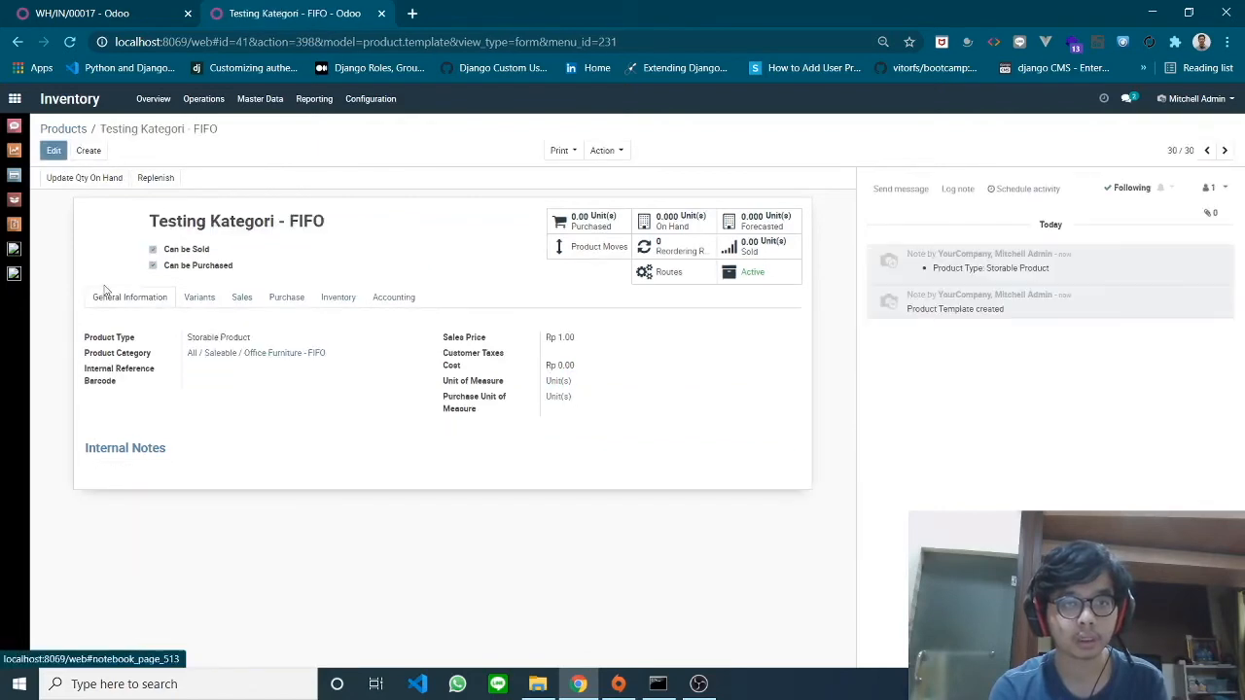
click(54, 150)
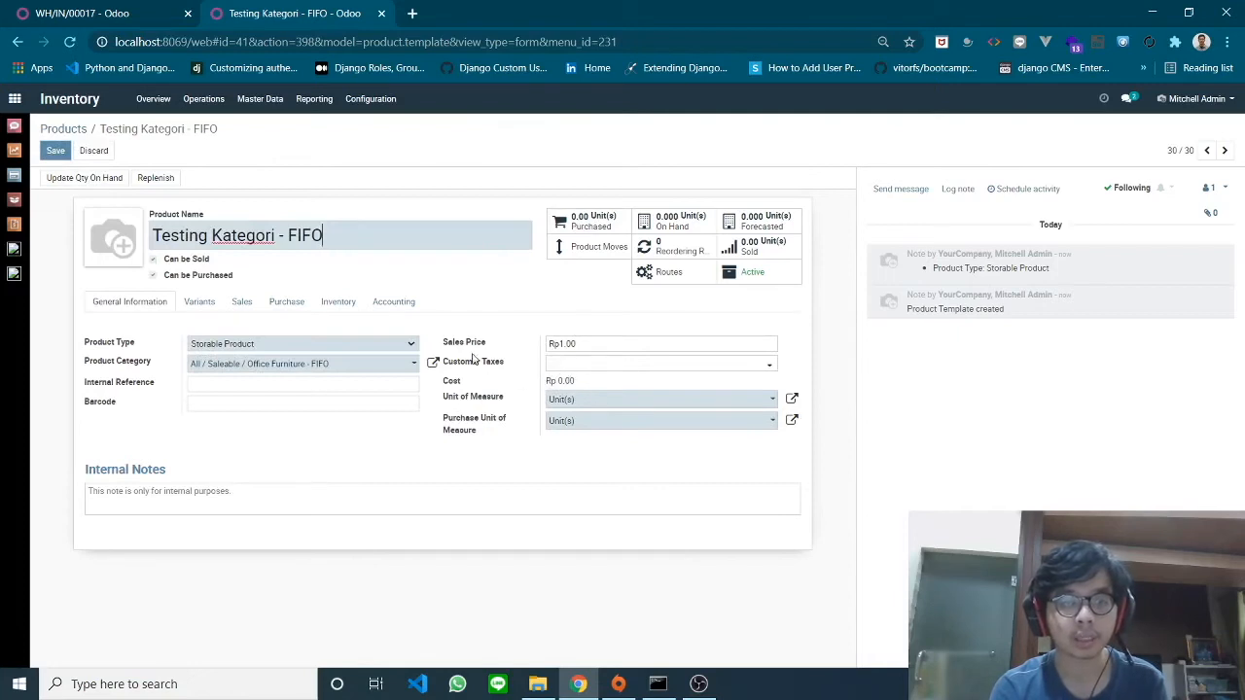
click(53, 154)
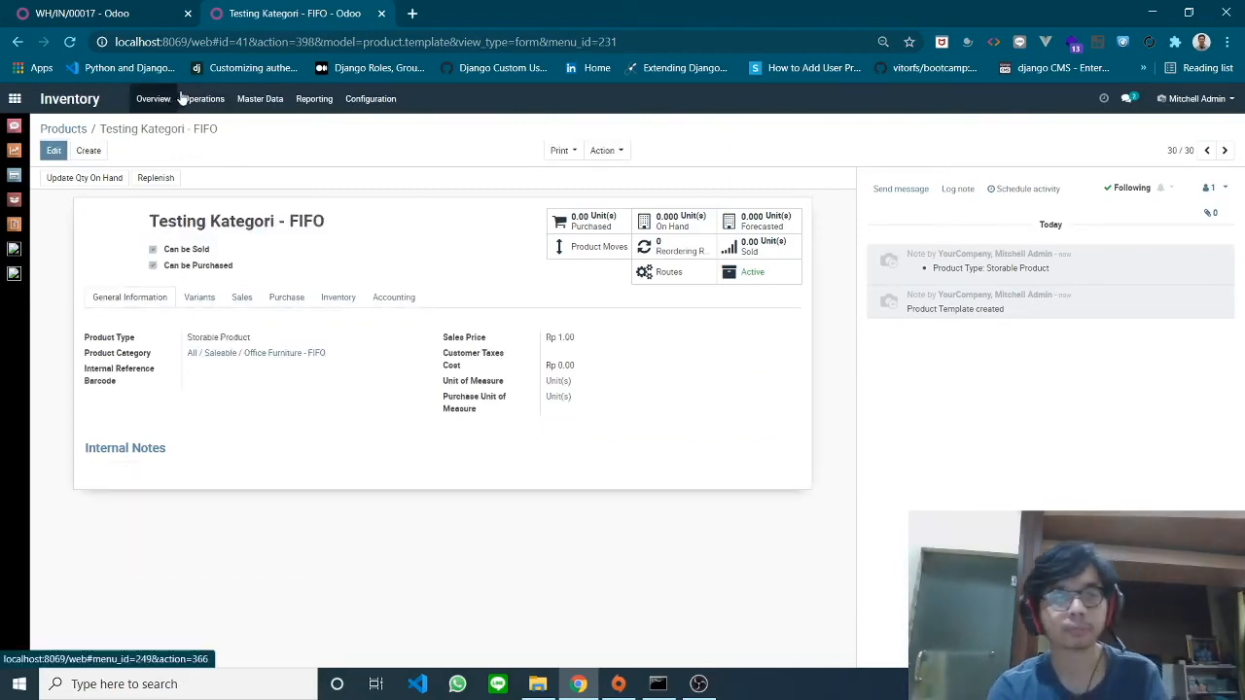
Create a new purchase order in the Purchase app with Gemini Furniture as the vendor
click(12, 181)
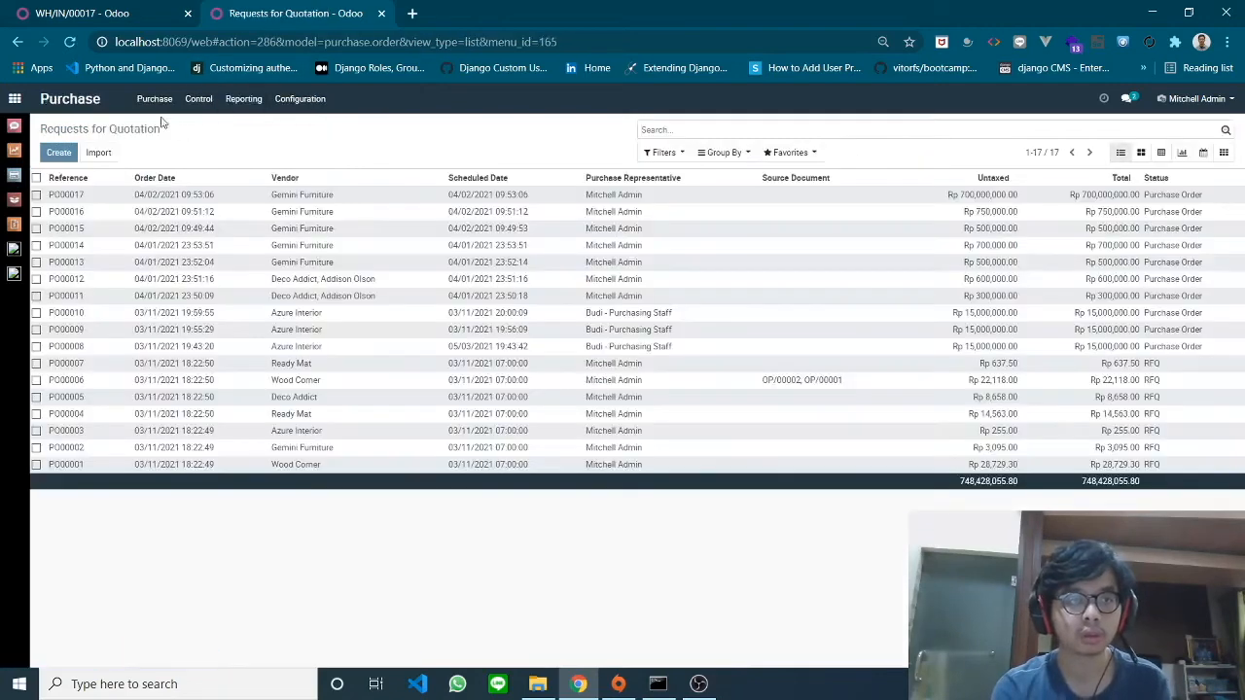
click(154, 98)
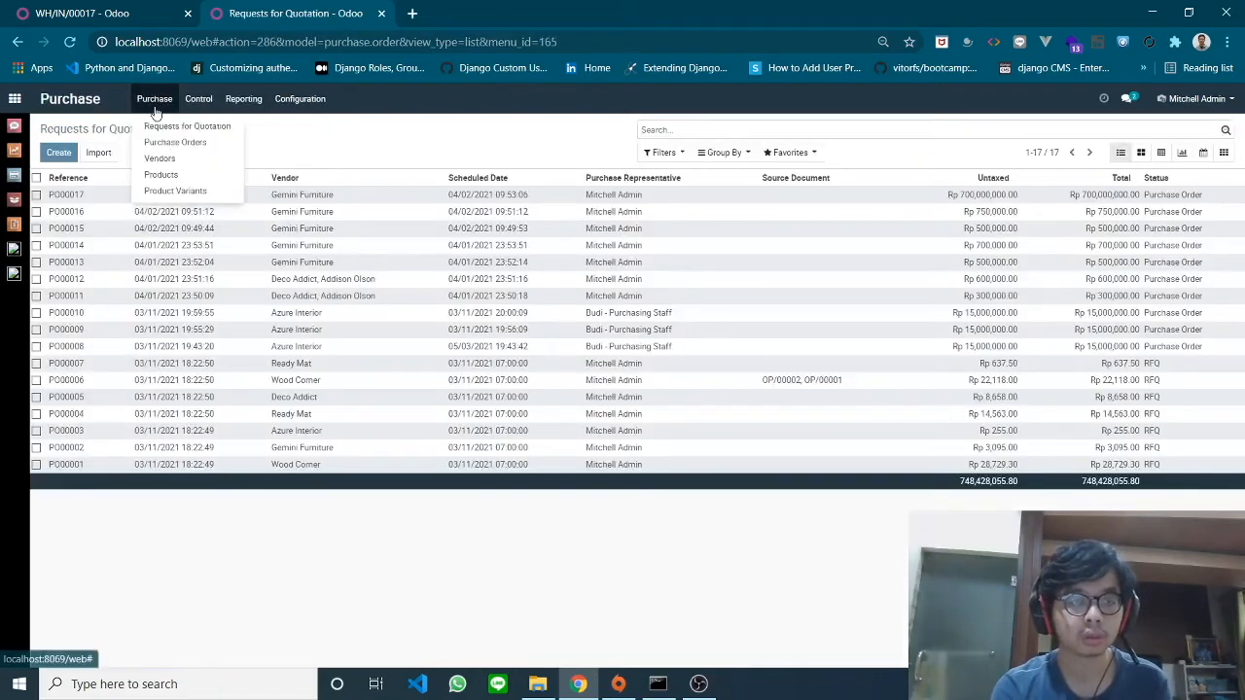
click(175, 143)
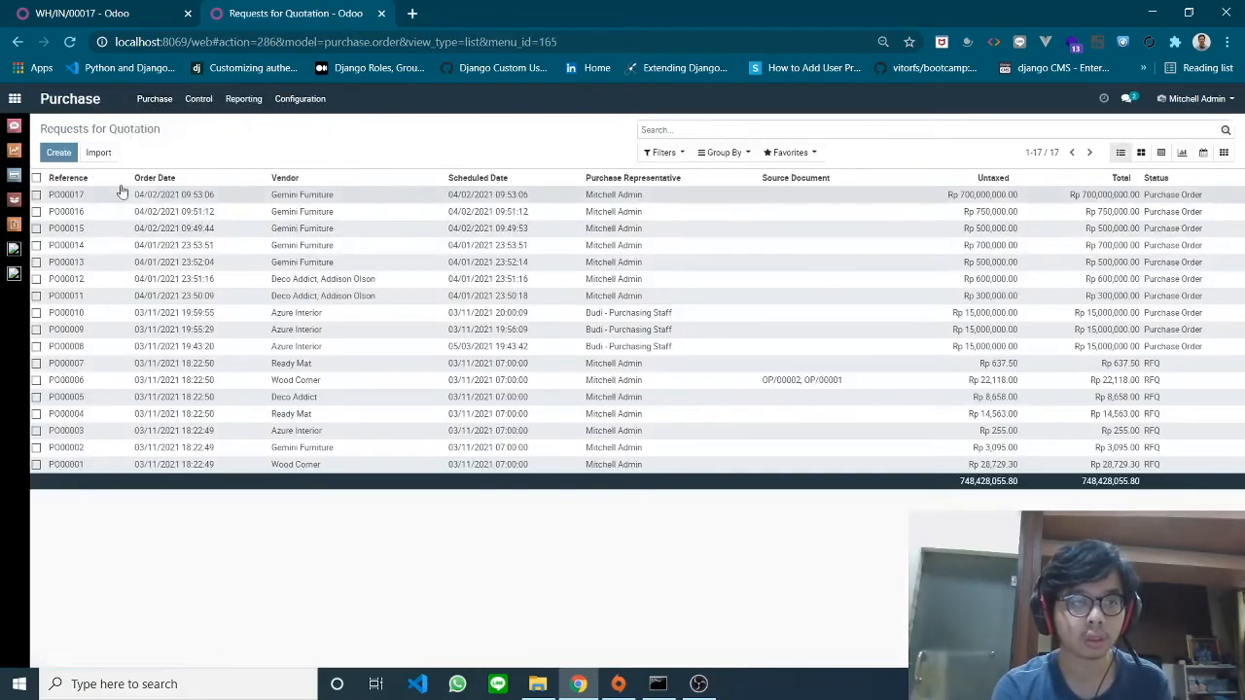
click(60, 153)
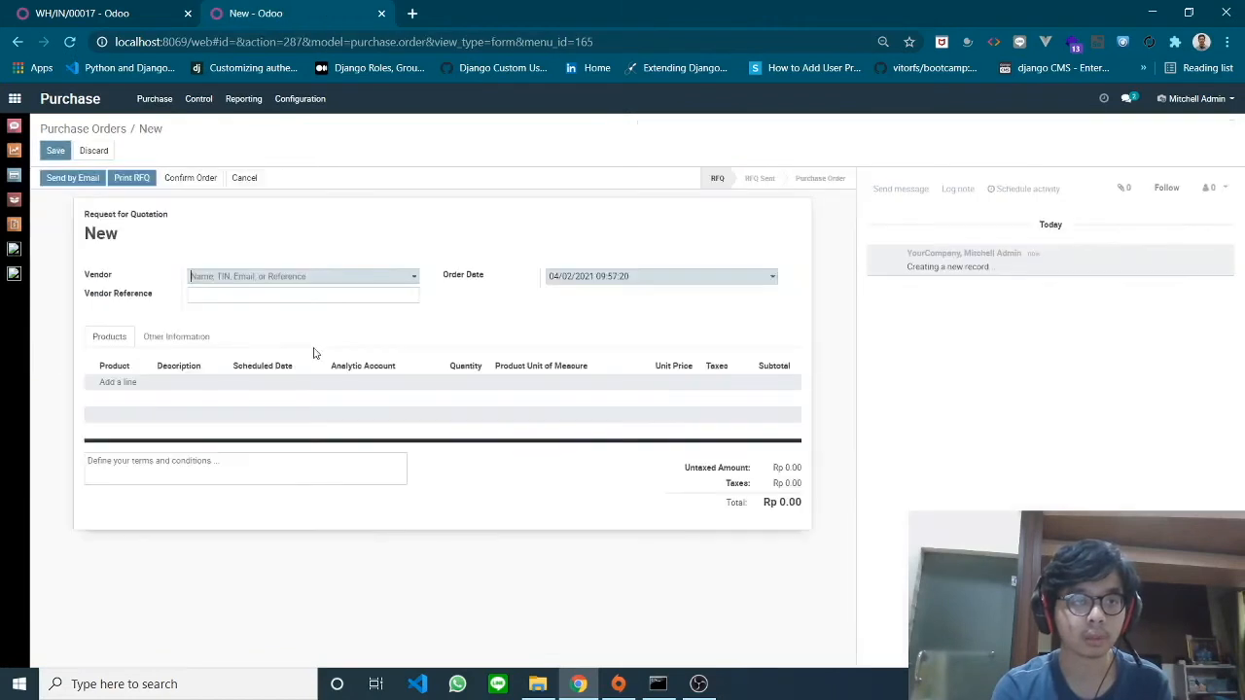
click(245, 281)
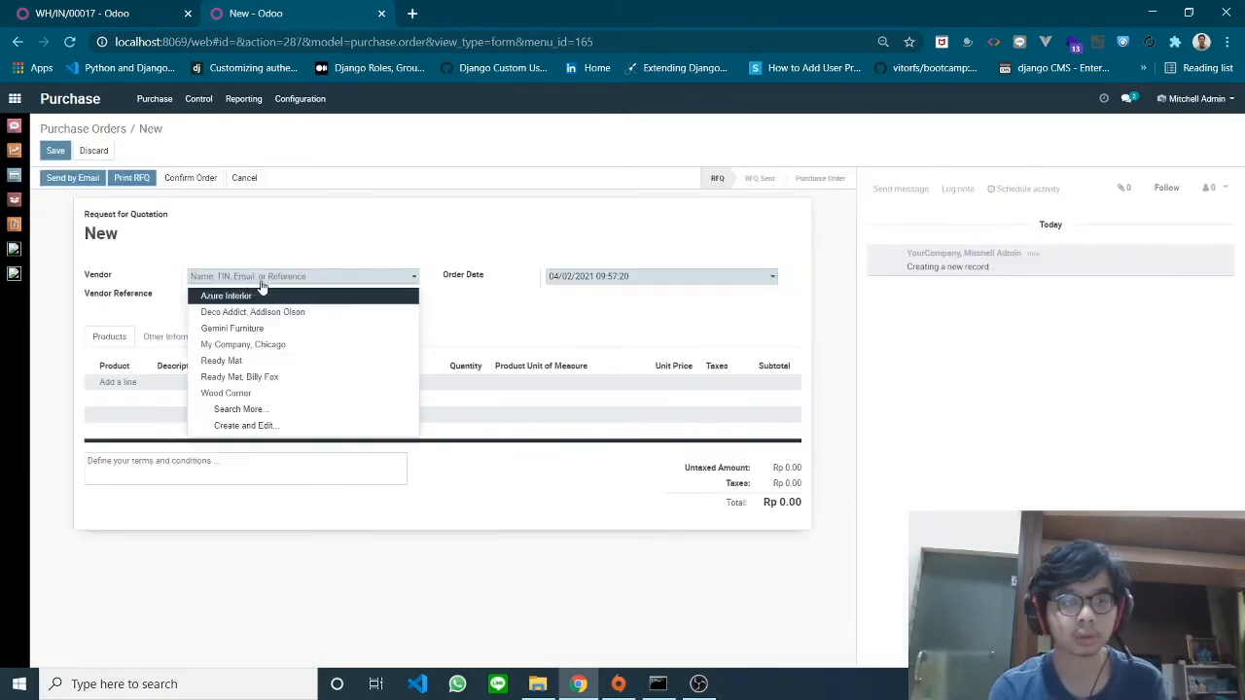
click(271, 330)
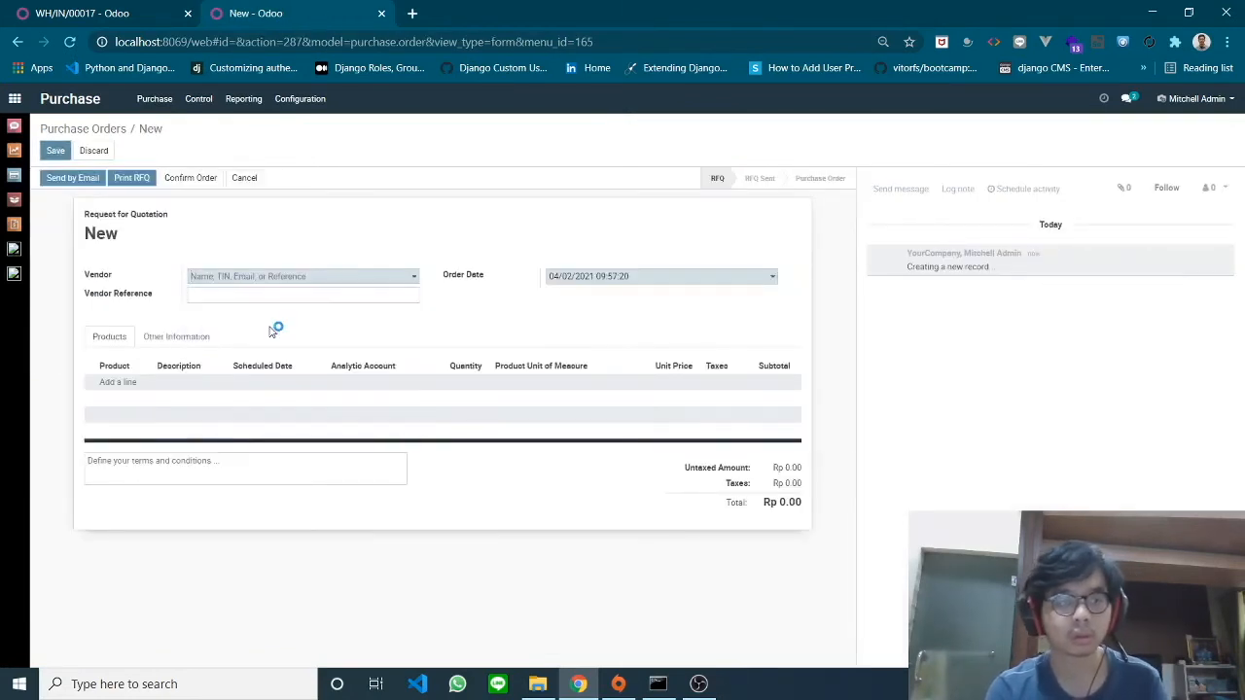
Add an order line for the Testing Kategori - FIFO product with a quantity of 10
click(128, 387)
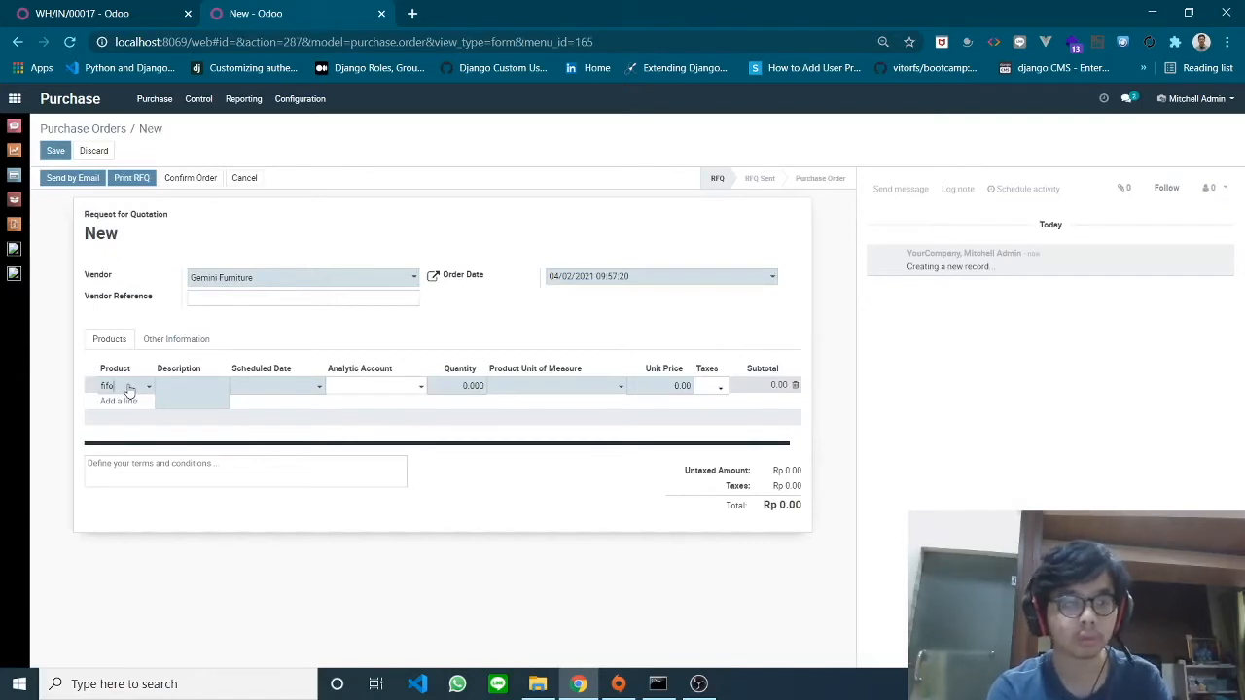
click(127, 401)
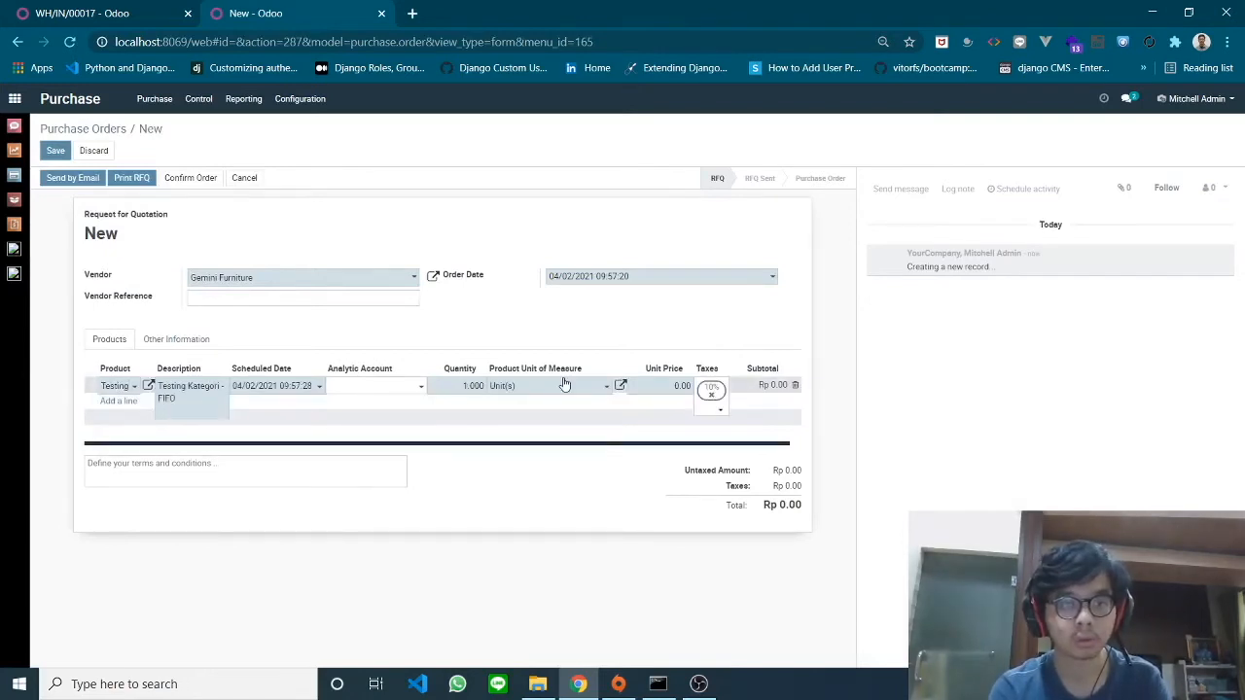
double_click(681, 386)
double_click(461, 389)
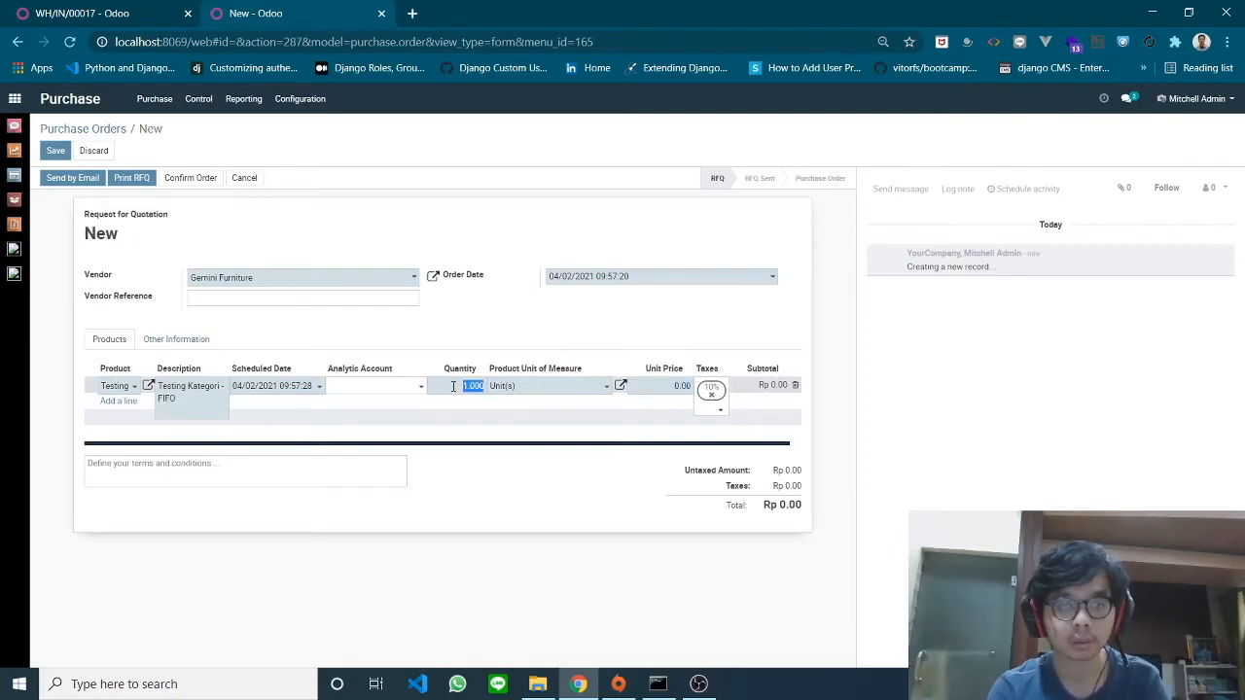
text(10)
click(773, 599)
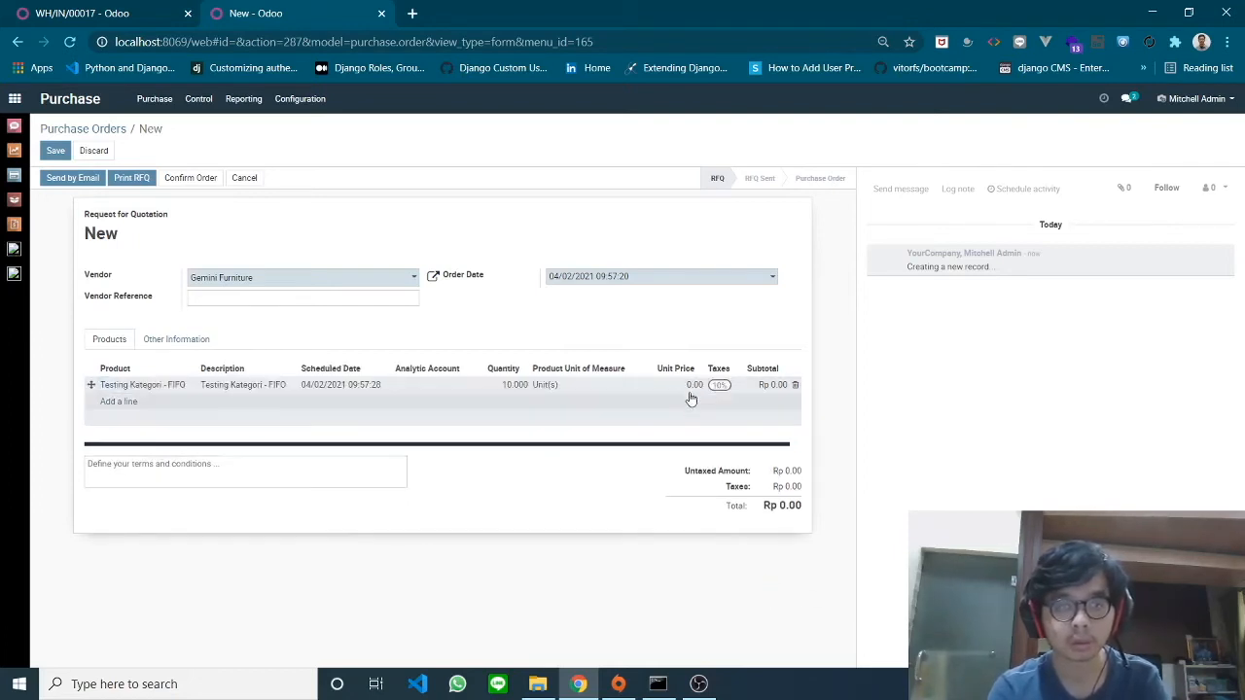
Set the order line's unit price to 50000 and remove its 10% tax
click(681, 383)
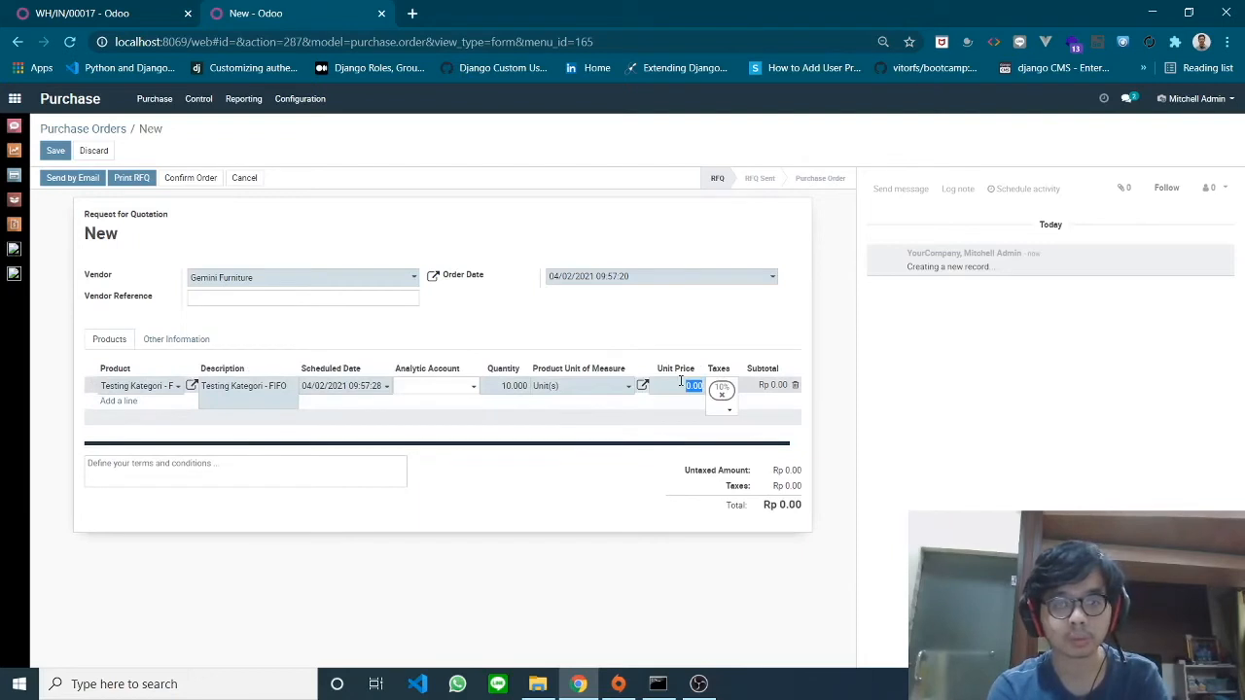
text(50000)
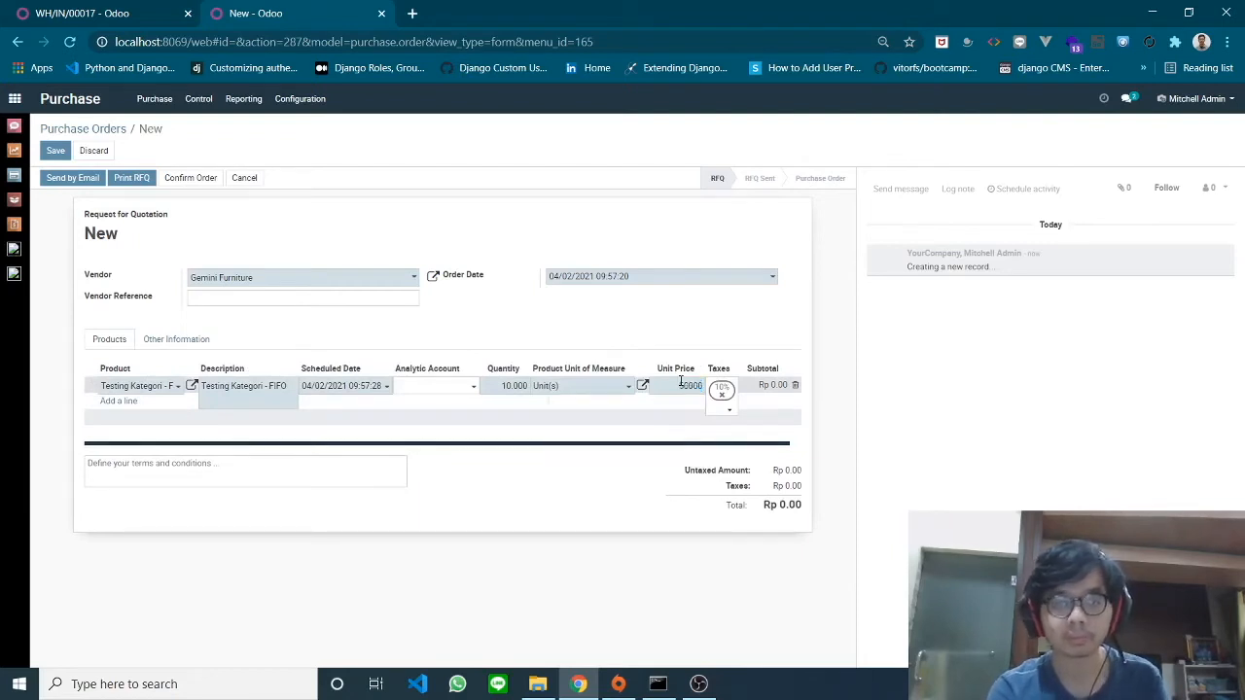
click(530, 588)
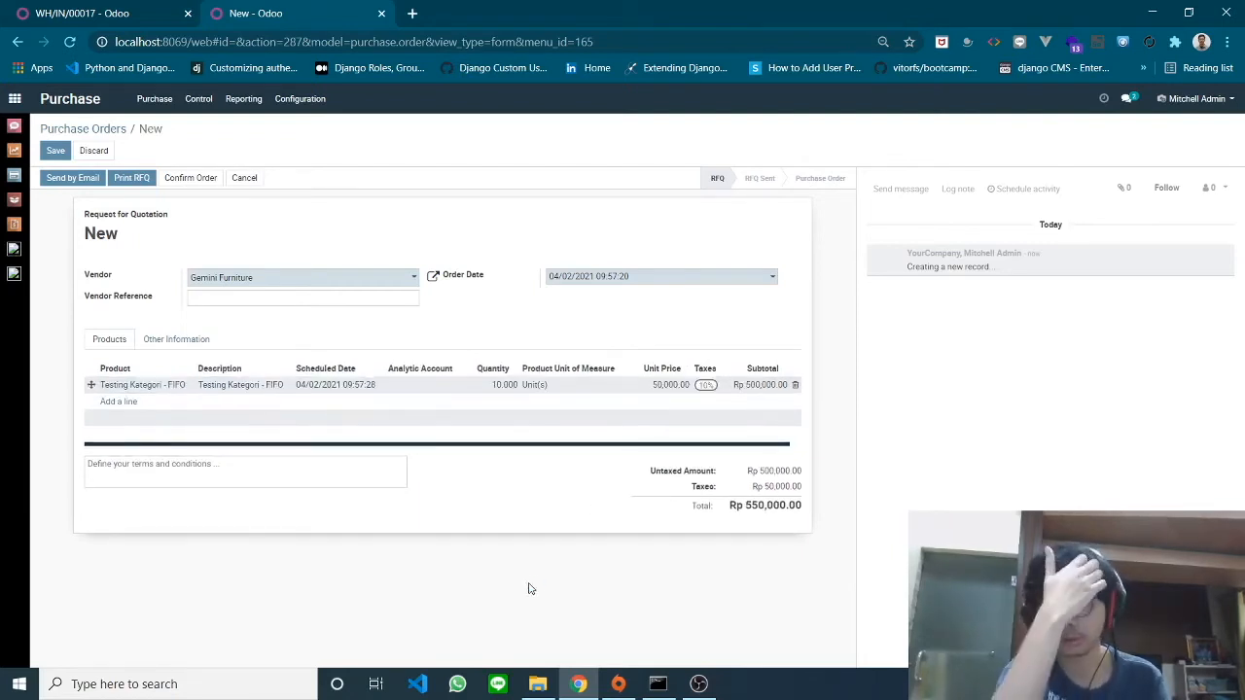
click(711, 395)
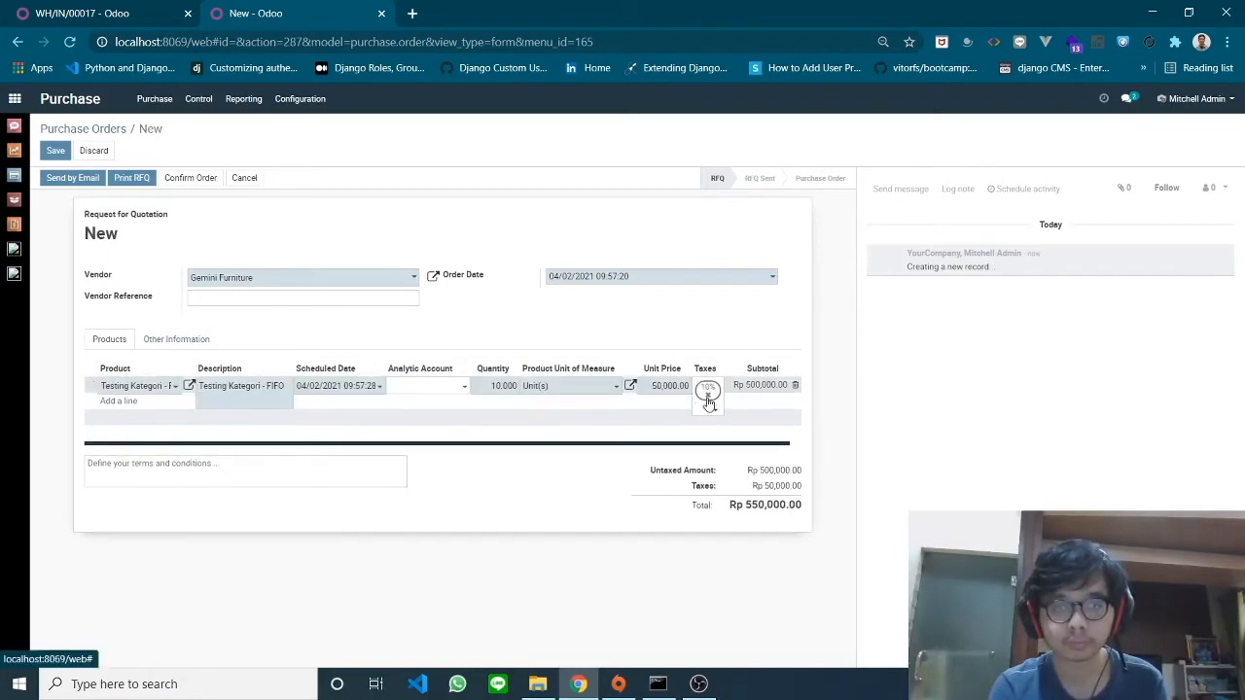
click(711, 399)
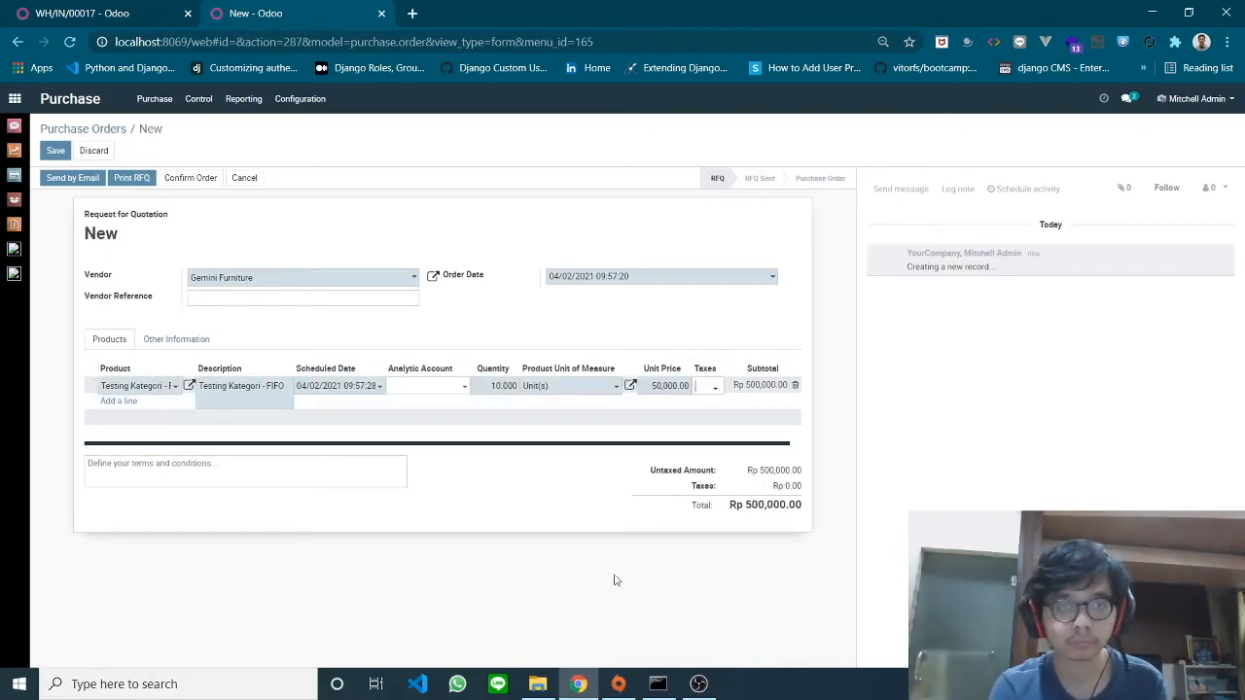
click(601, 602)
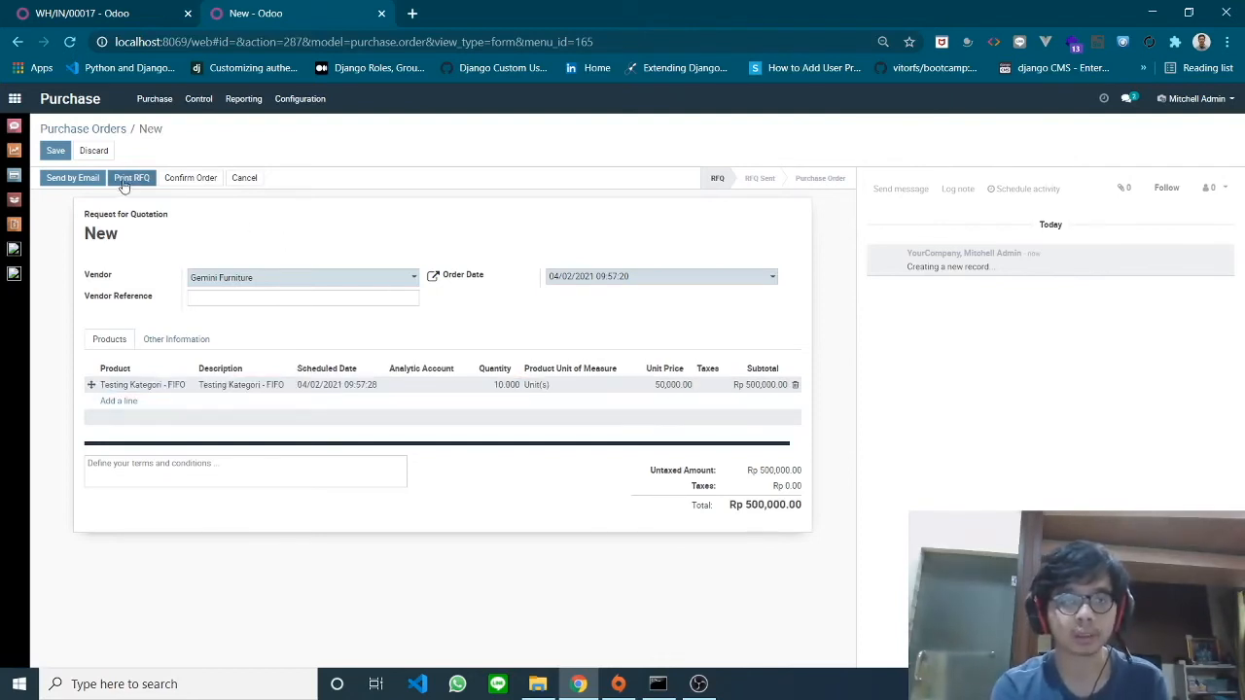
Confirm the purchase order and receive its full quantity by validating the receipt as an immediate transfer
click(181, 181)
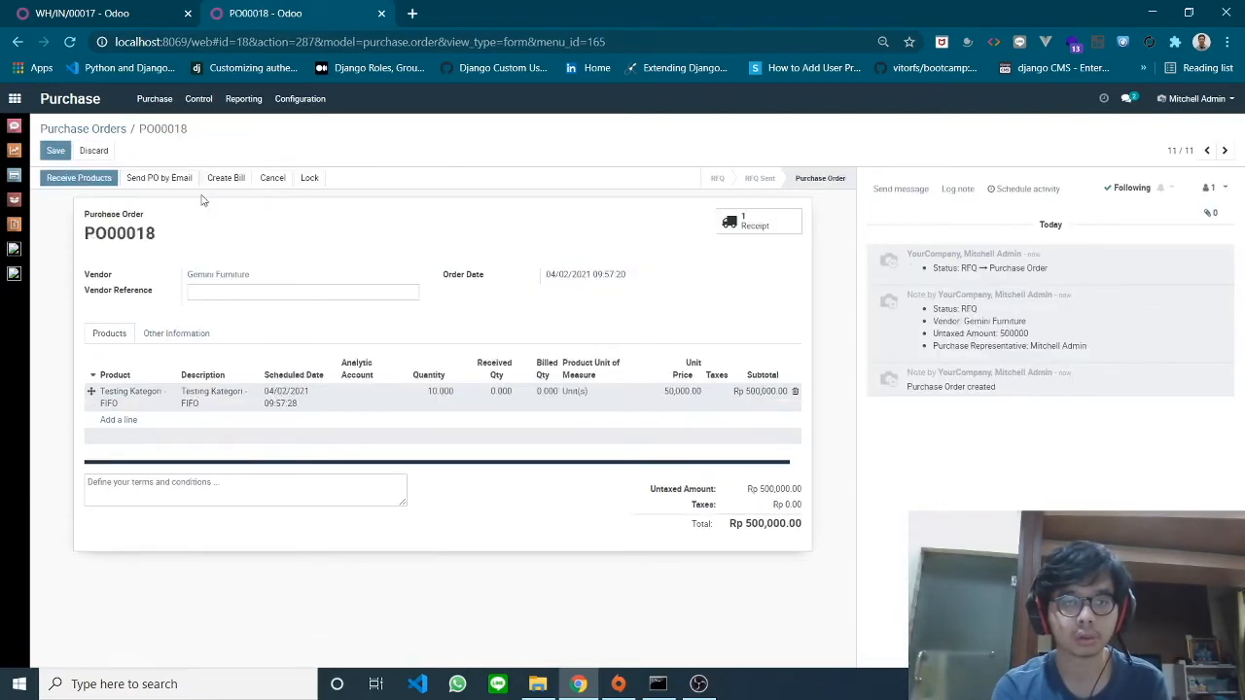
click(100, 184)
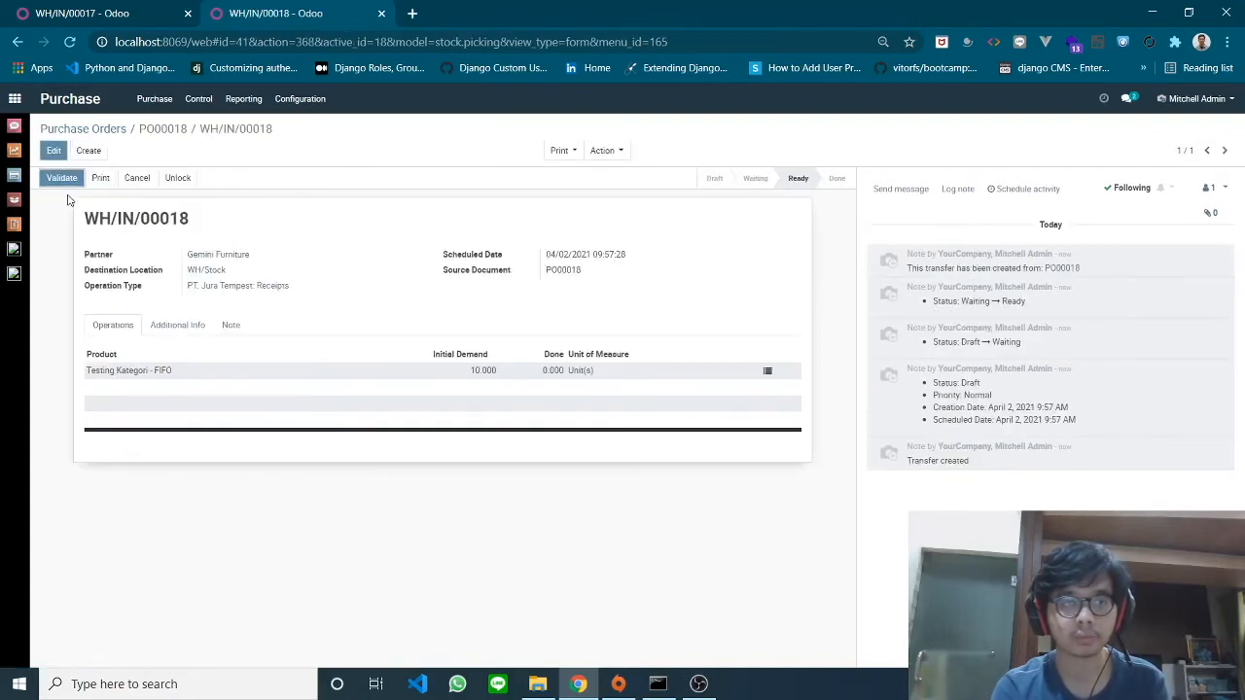
click(61, 178)
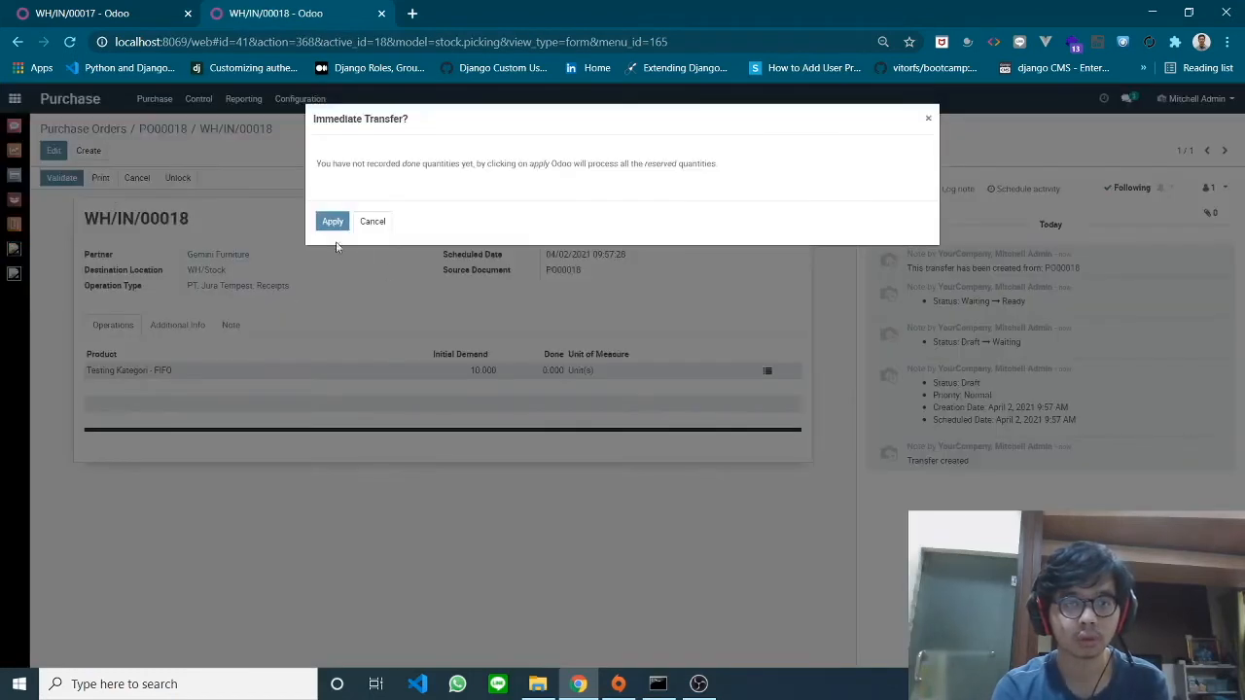
click(329, 225)
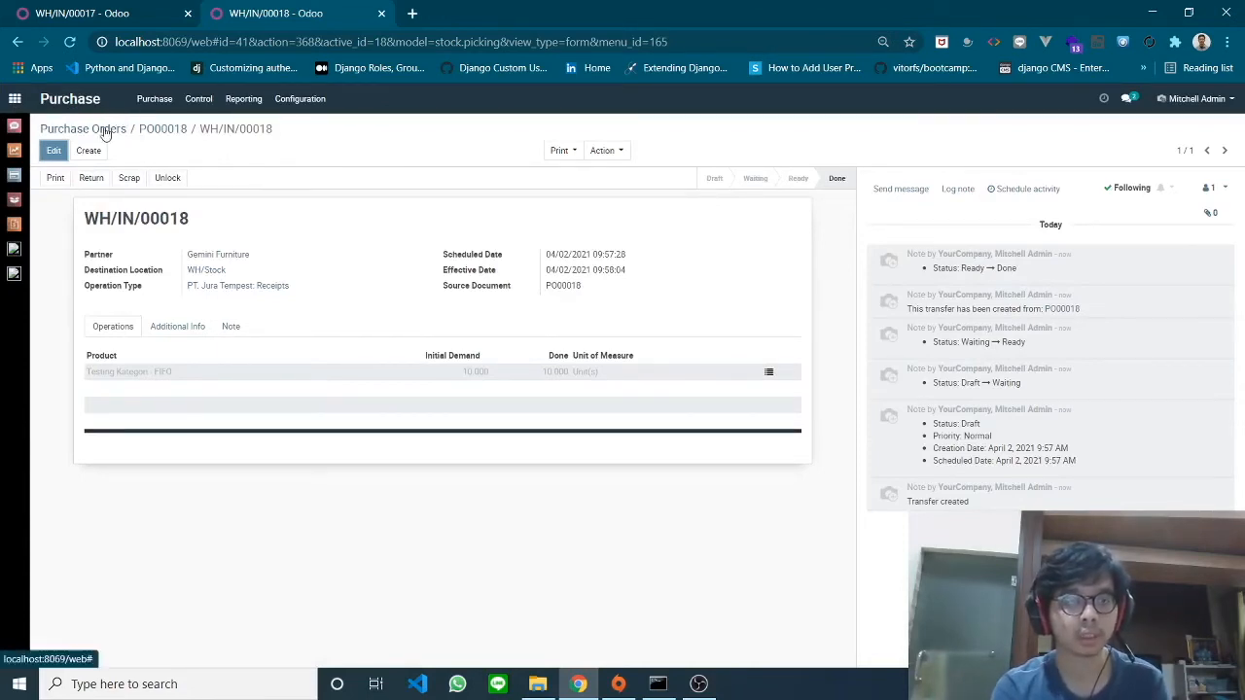
Search the products for fifo in a new browser tab without the Can be Purchased filter, and check the Testing Kategori - FIFO product's stock and cost
click(140, 8)
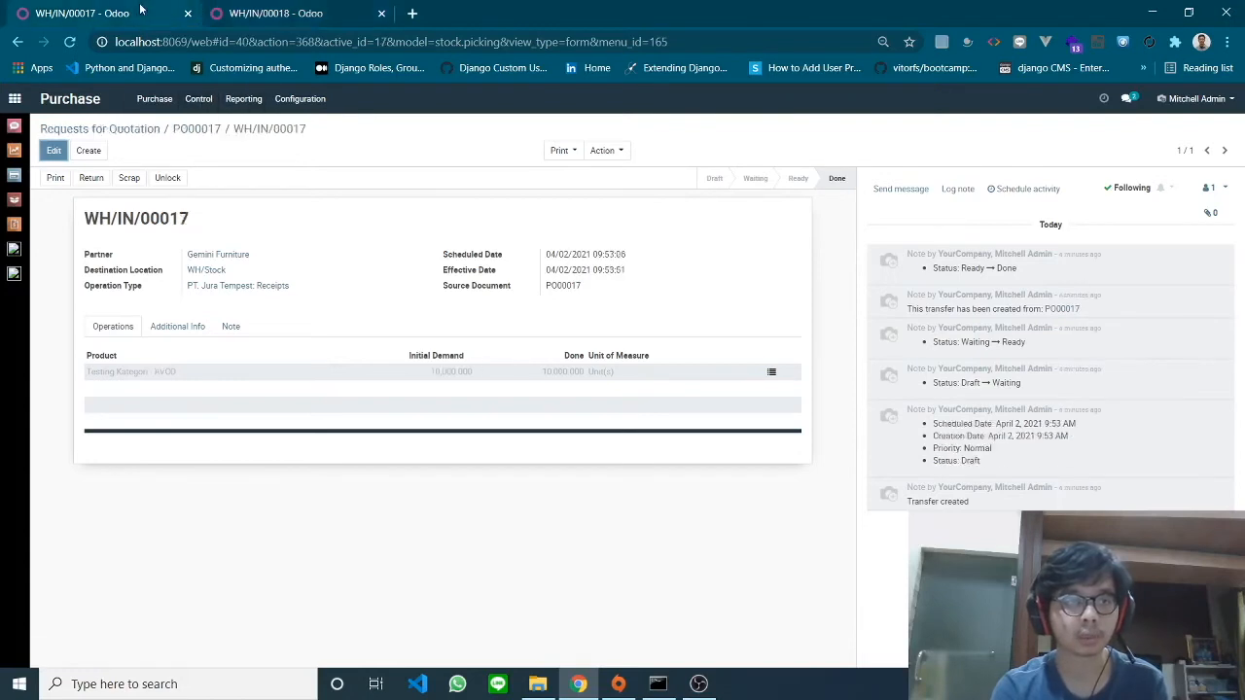
click(212, 10)
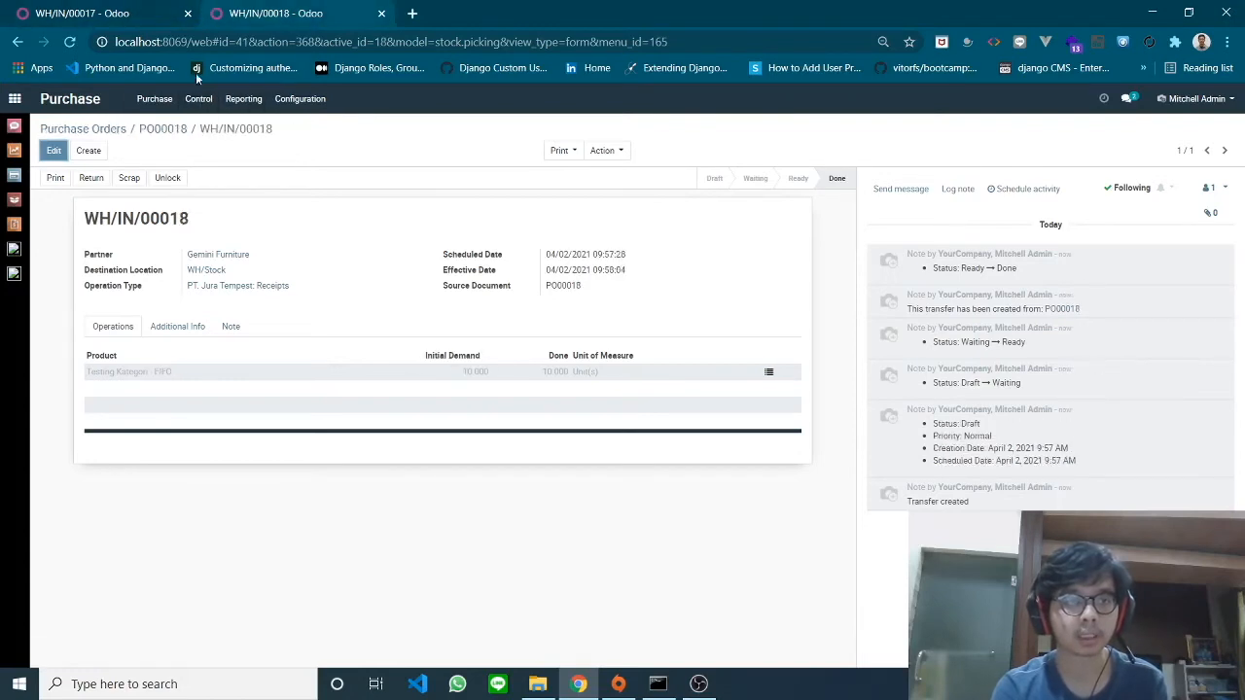
click(154, 98)
right_click(200, 182)
click(238, 189)
click(476, 7)
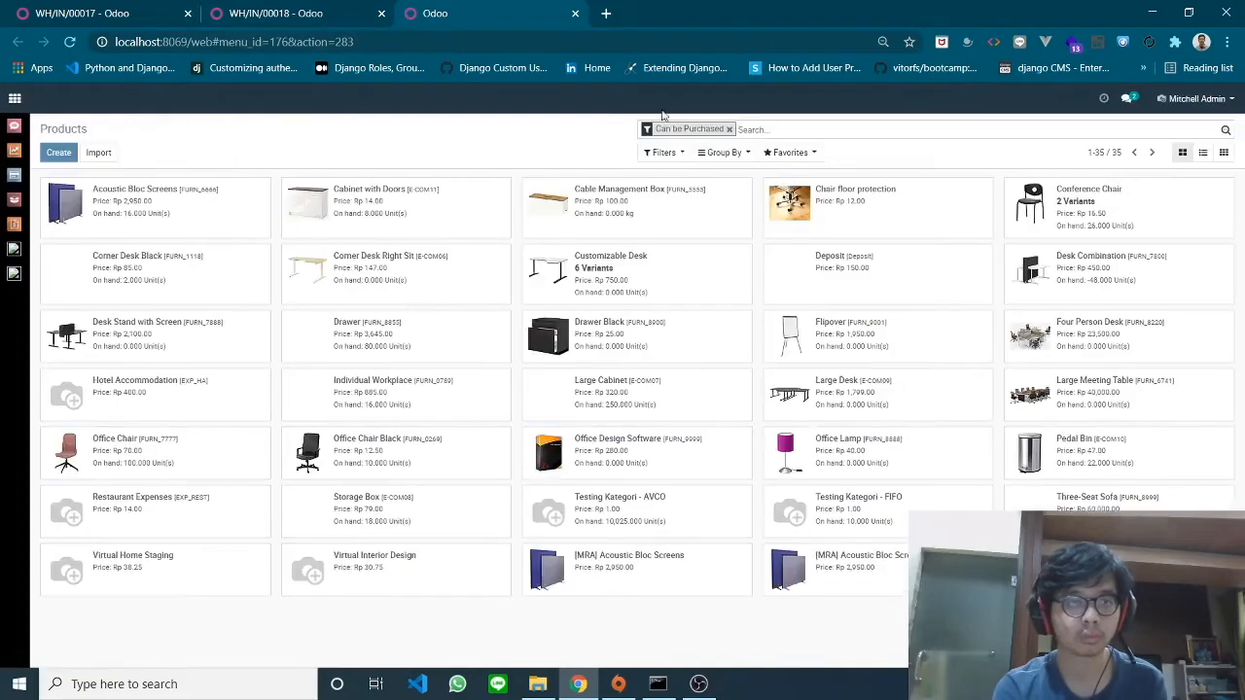
click(729, 129)
text(fifo)
key(Return)
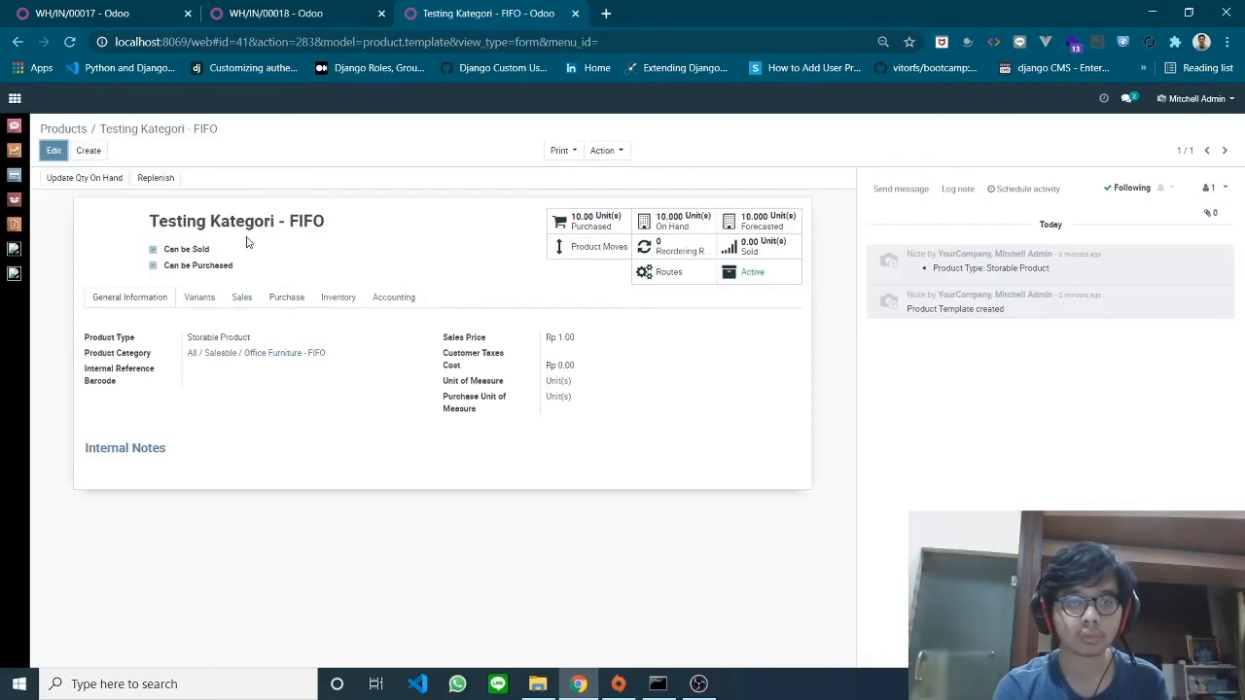
click(313, 8)
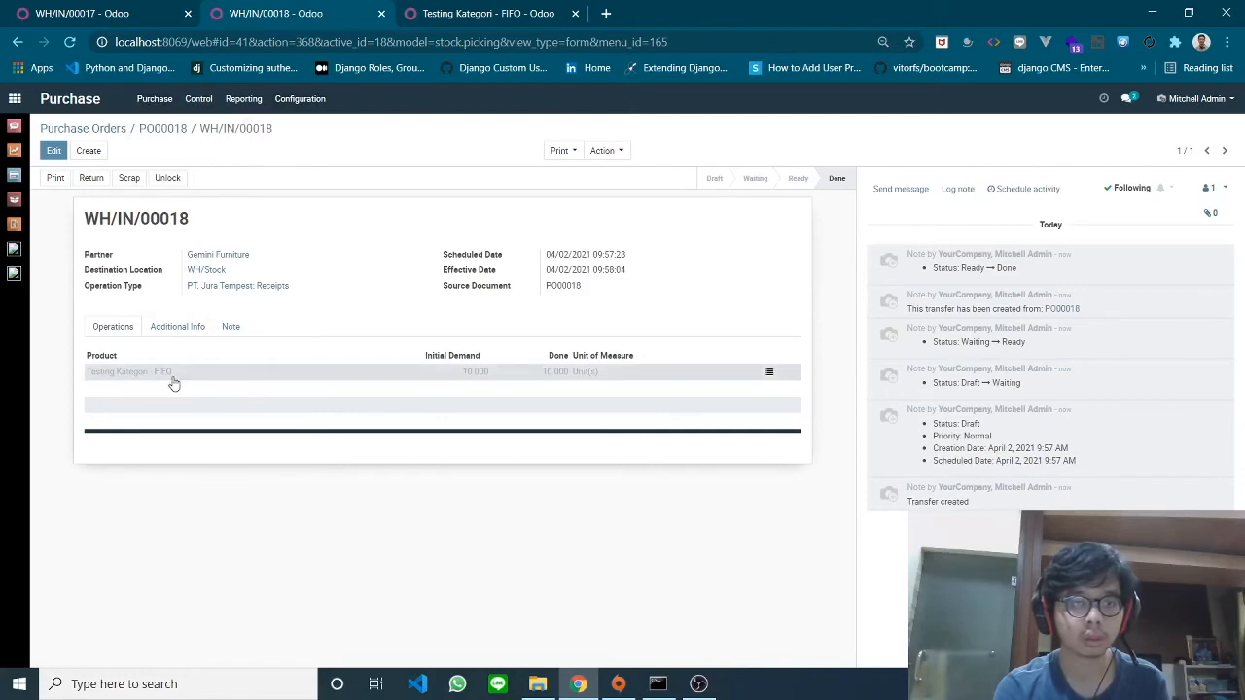
click(506, 9)
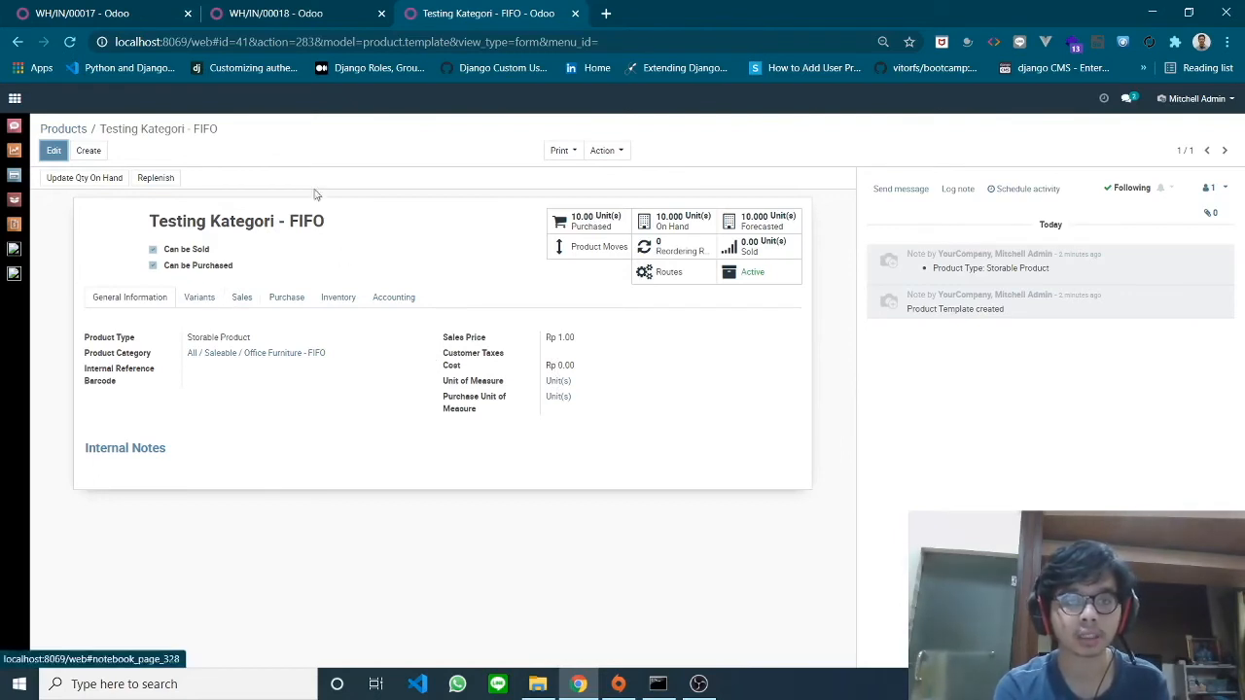
Create a new purchase order with Gemini Furniture as the vendor
click(320, 16)
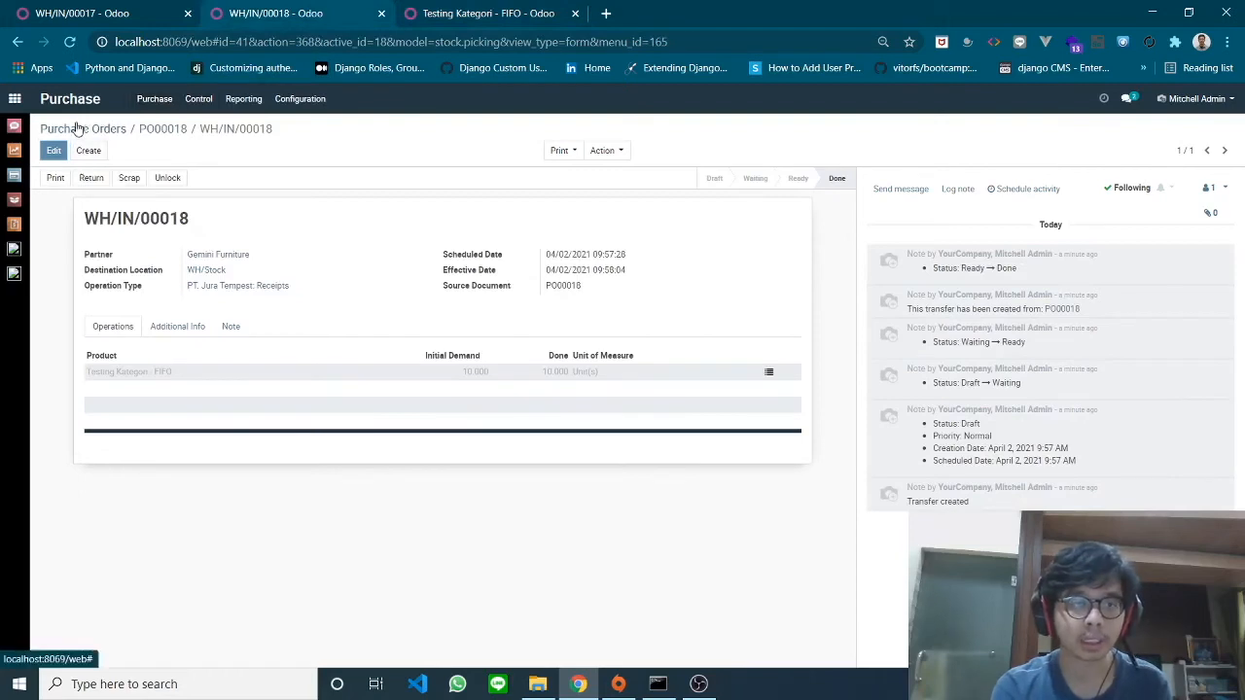
click(78, 127)
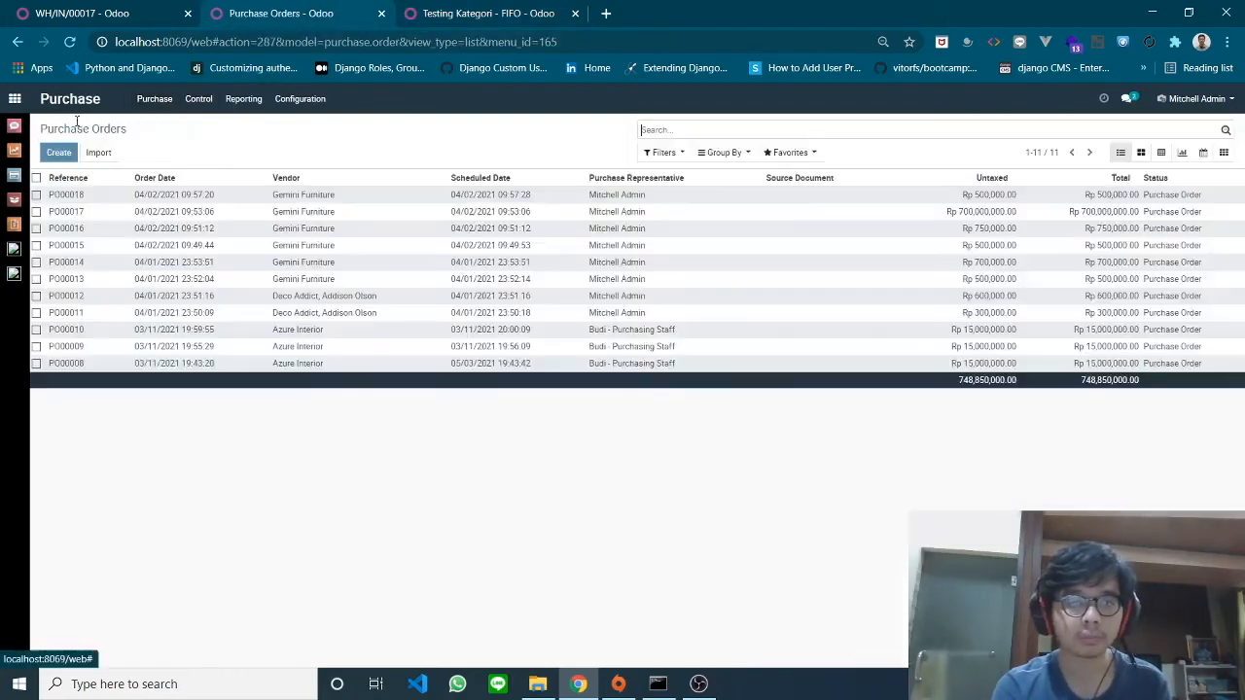
click(70, 158)
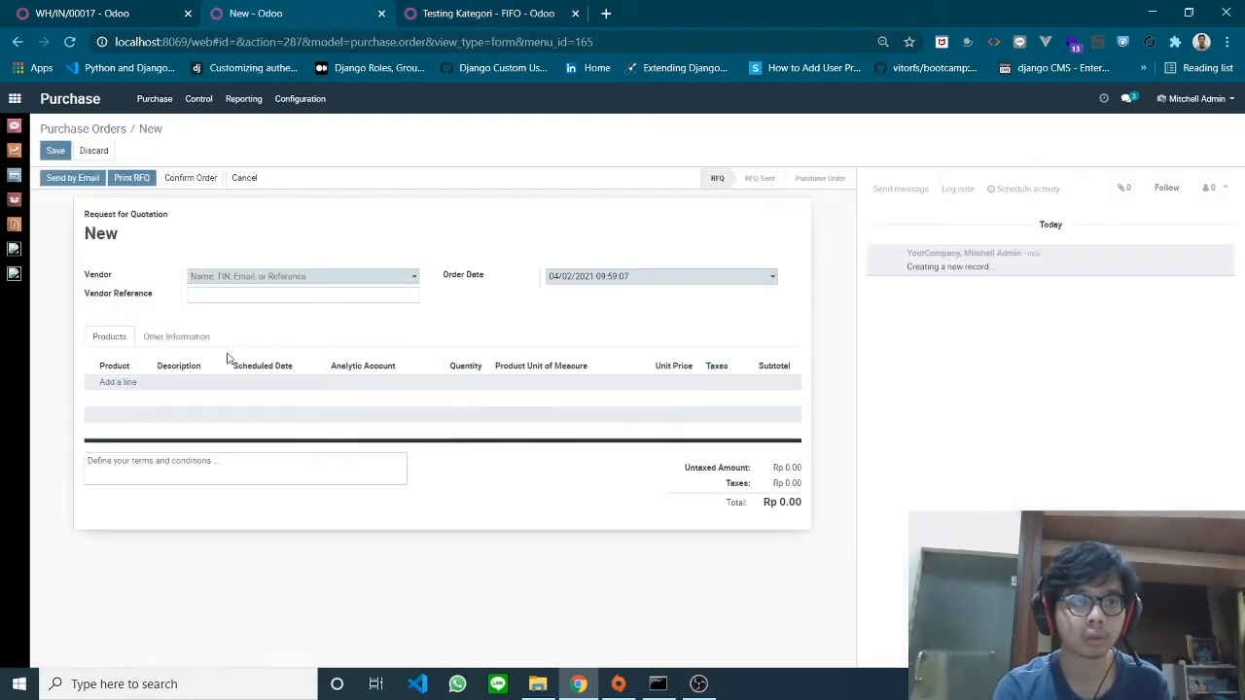
click(230, 276)
click(243, 336)
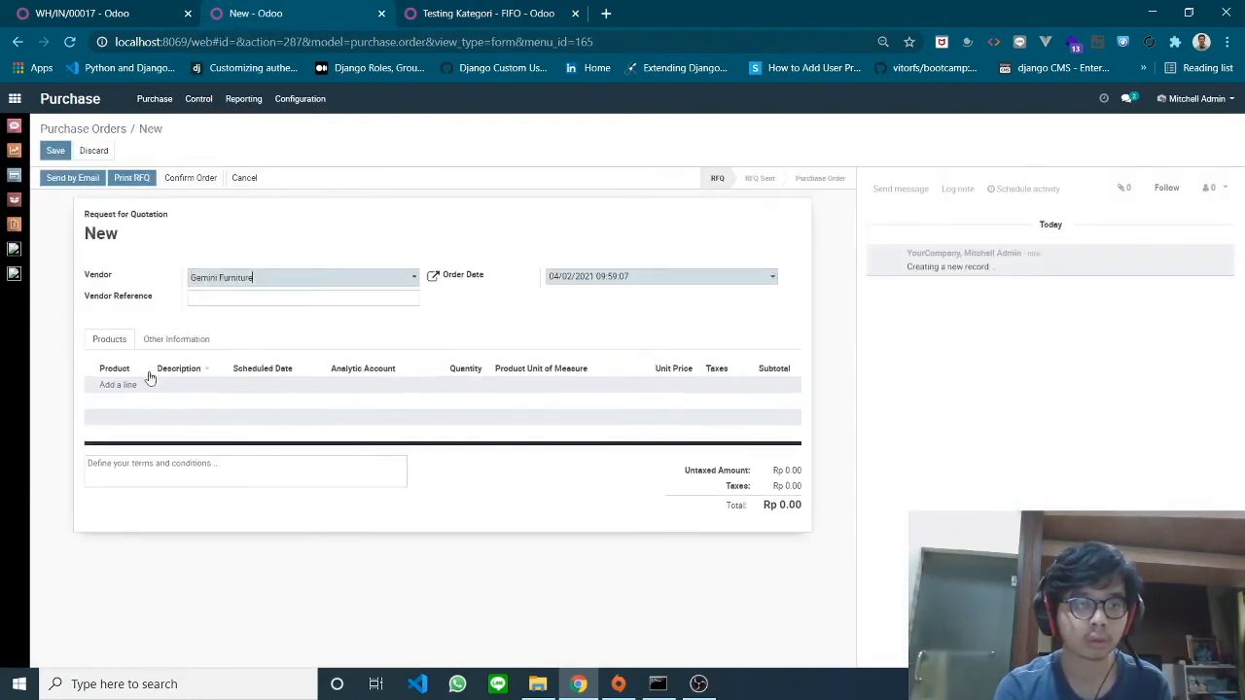
Add a purchase order line for the Testing Kategori - FIFO product with a quantity of 10
click(116, 386)
text(te)
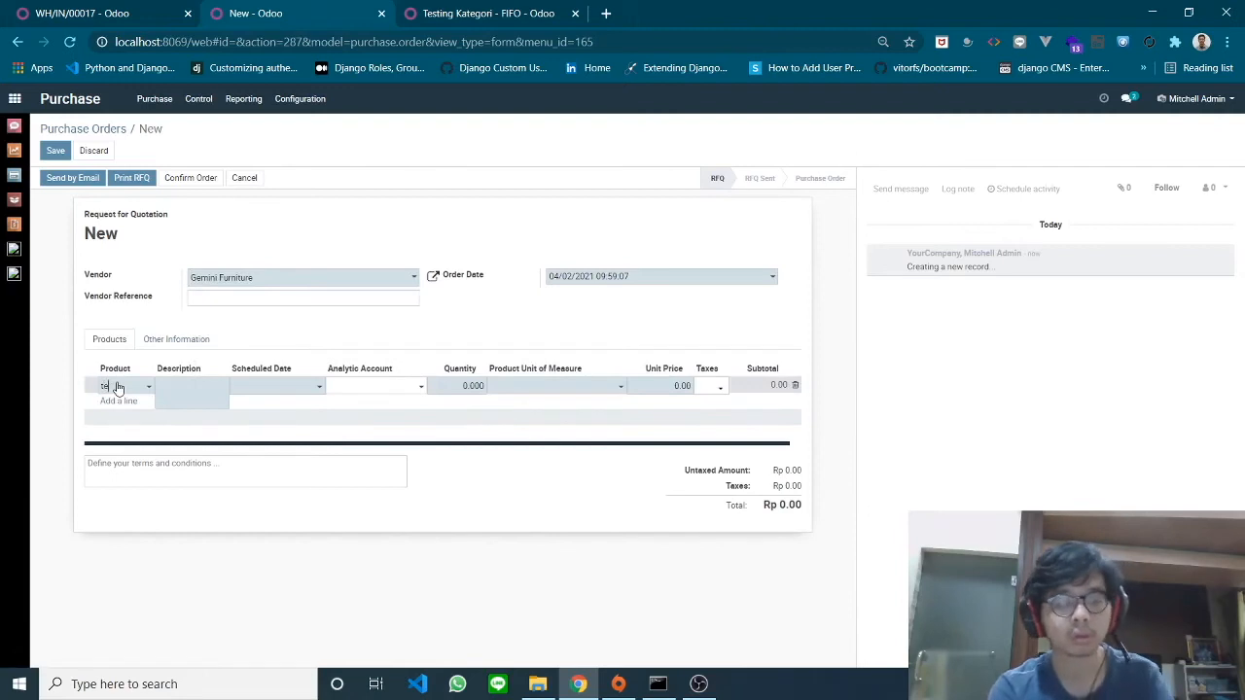
text(st)
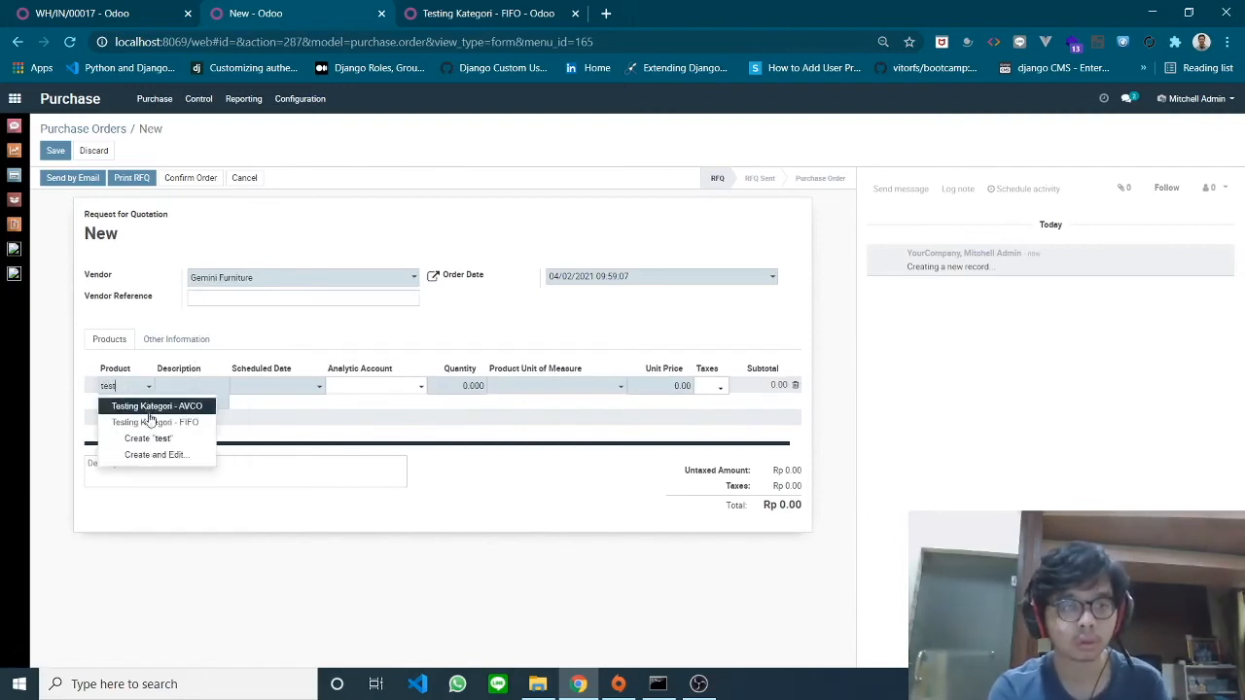
click(136, 422)
click(476, 386)
text(10)
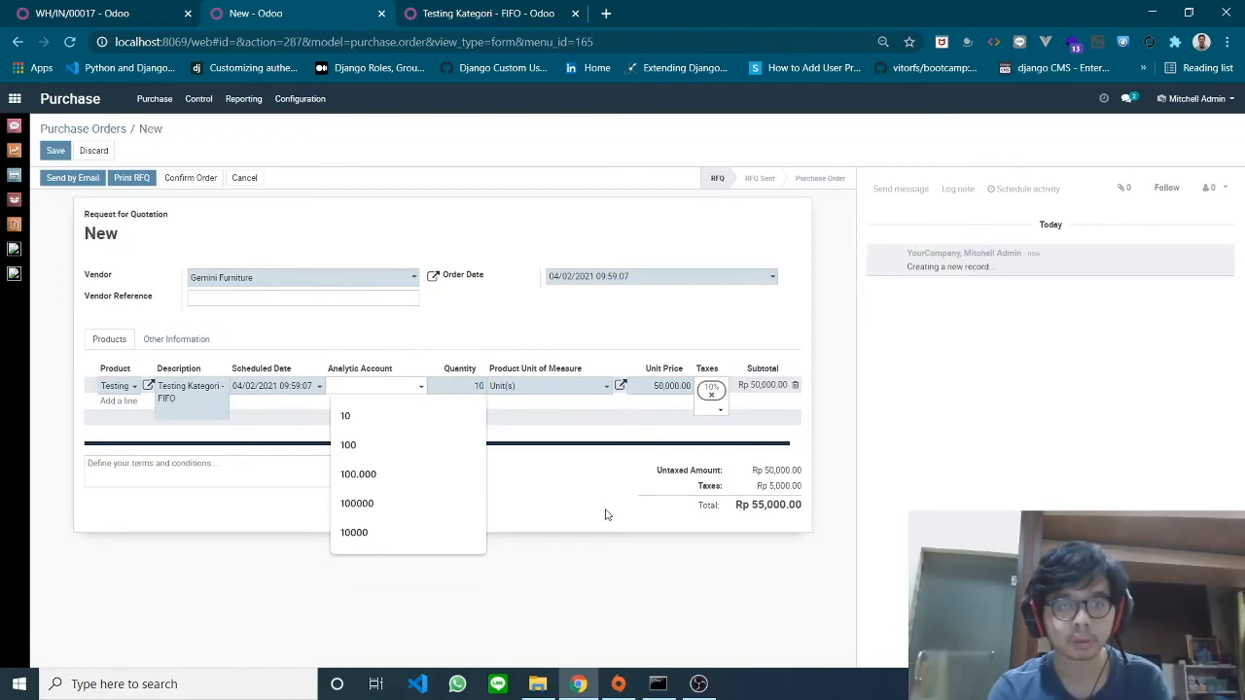
Set the purchase line's unit price to 70,000 and remove its 10% tax
click(673, 385)
text(70)
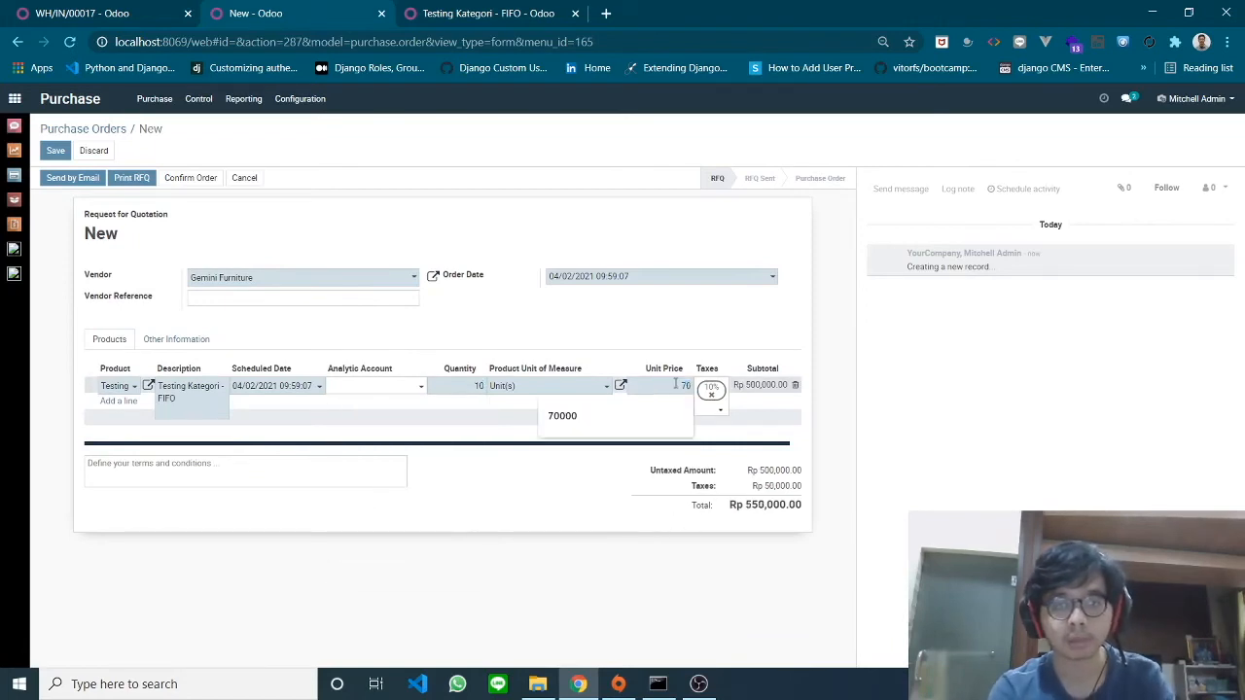
text(,000)
click(634, 547)
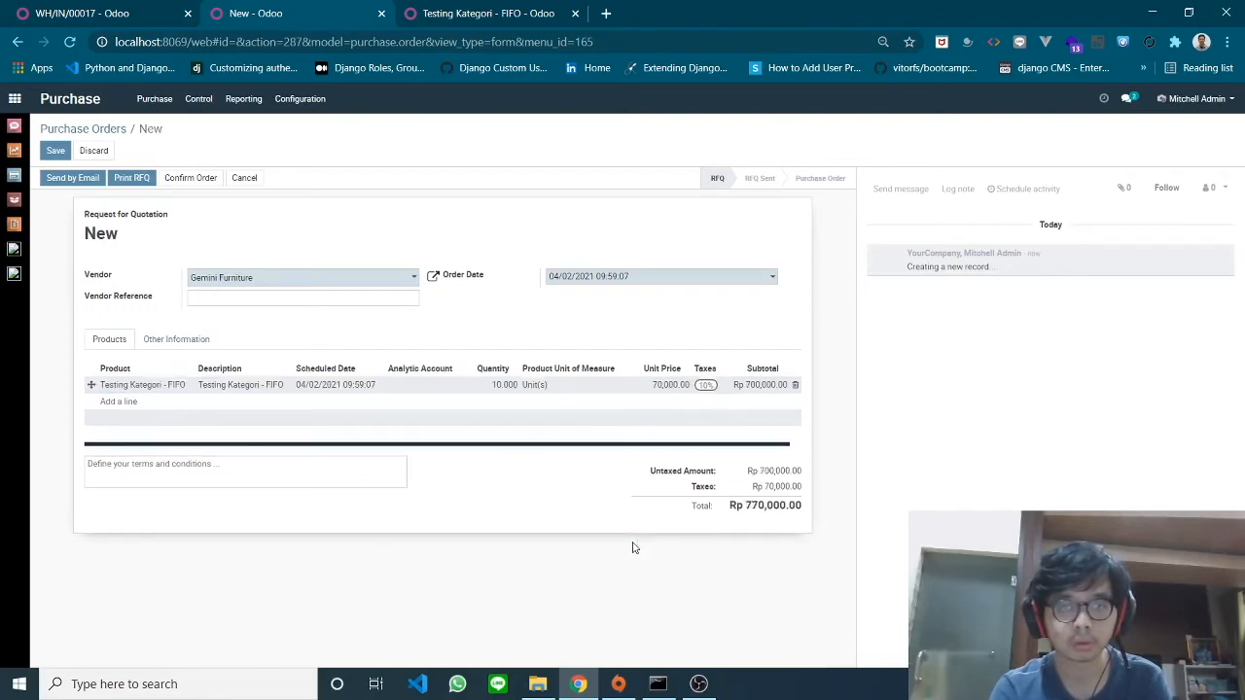
click(709, 393)
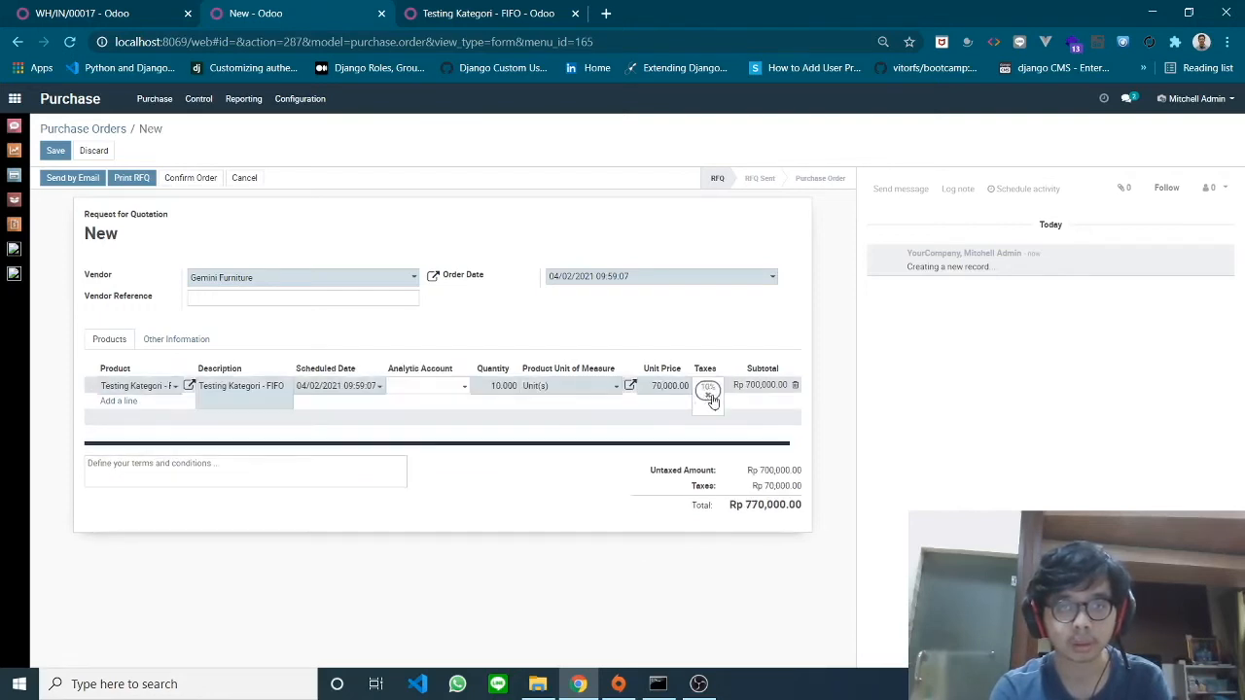
click(714, 388)
click(670, 581)
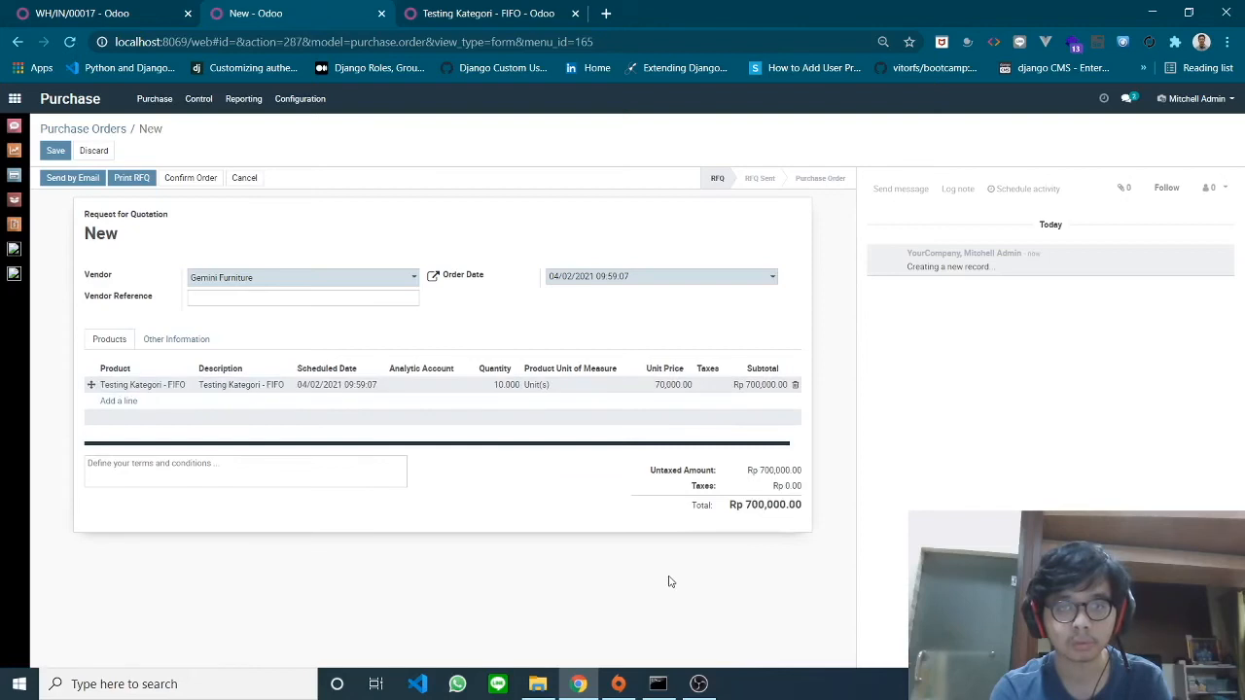
Confirm the purchase order and receive its full quantity by validating the receipt as an immediate transfer
click(176, 182)
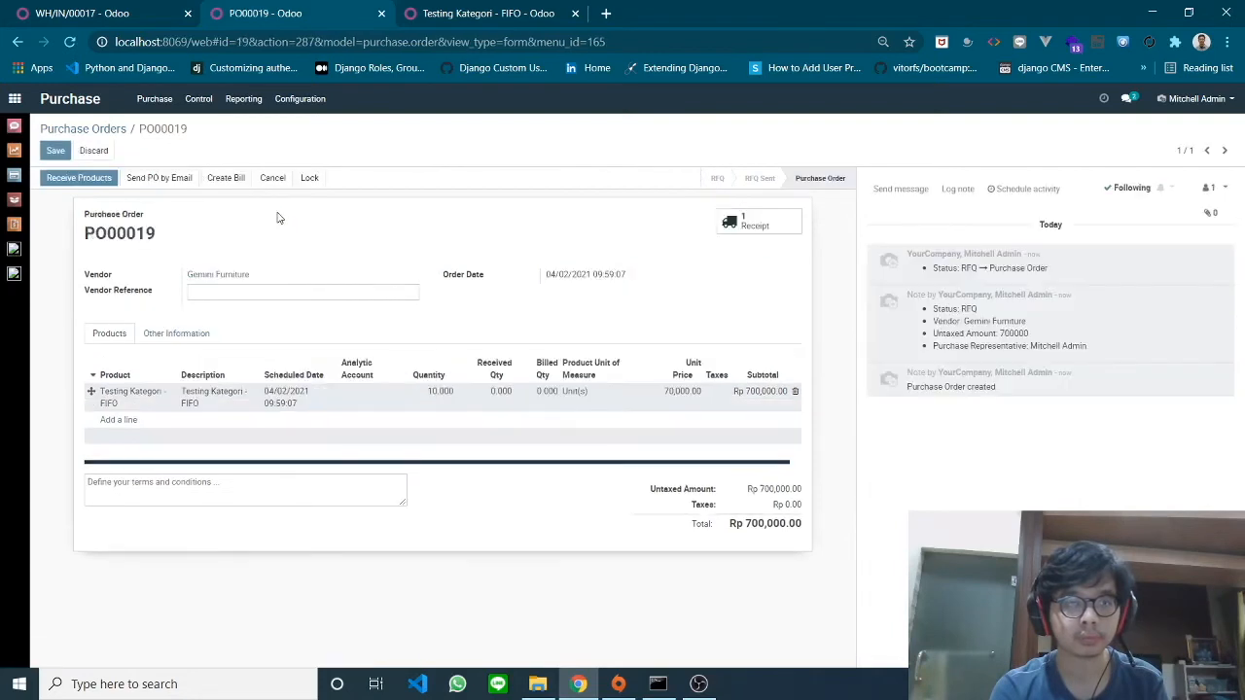
click(95, 182)
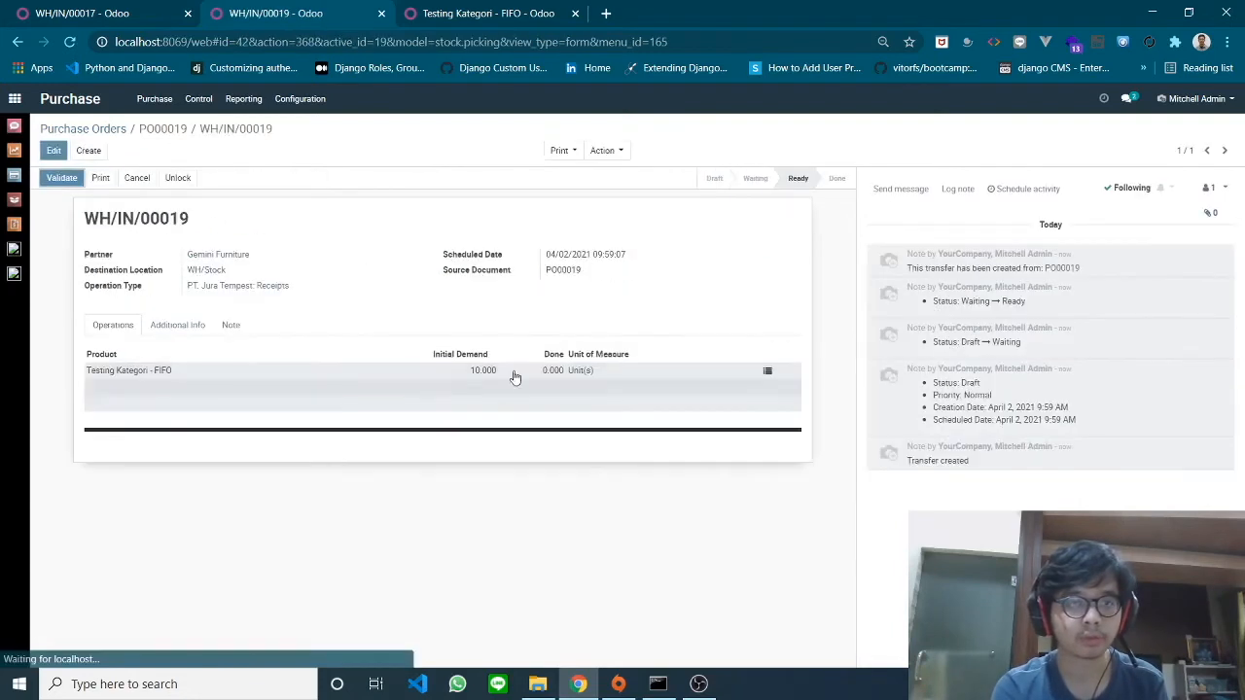
click(61, 177)
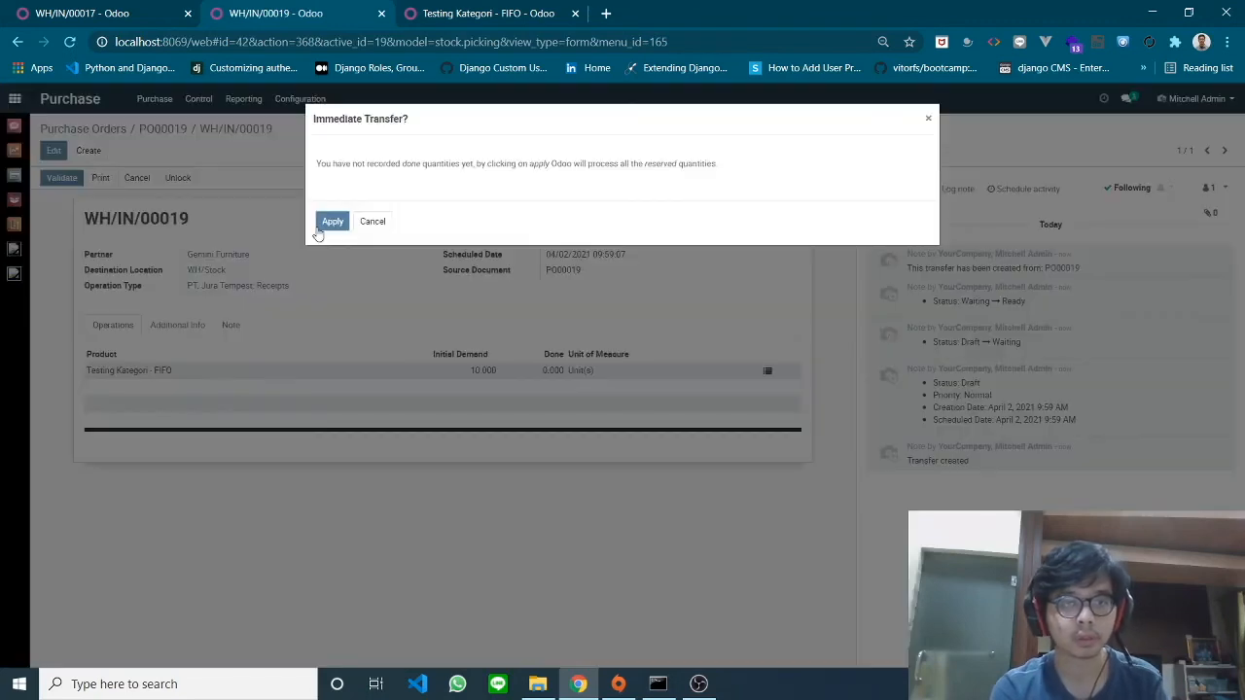
click(331, 223)
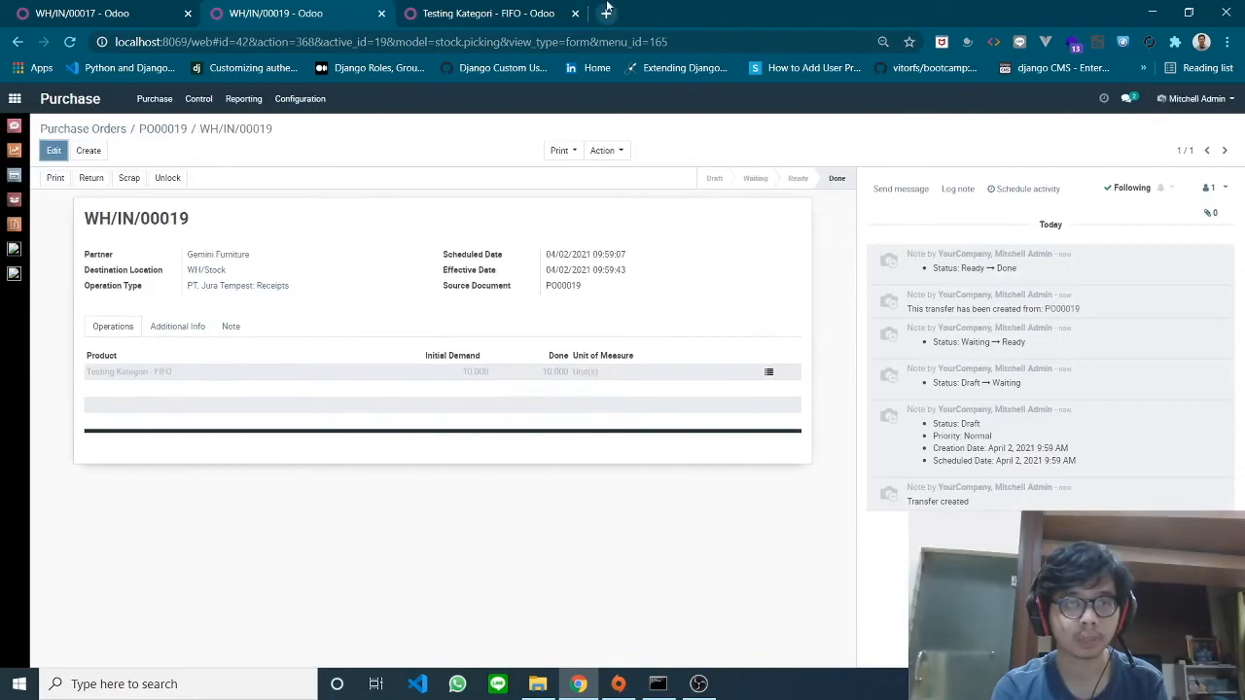
Reload the Testing Kategori - FIFO product page and check its stock and cost
click(449, 10)
click(70, 42)
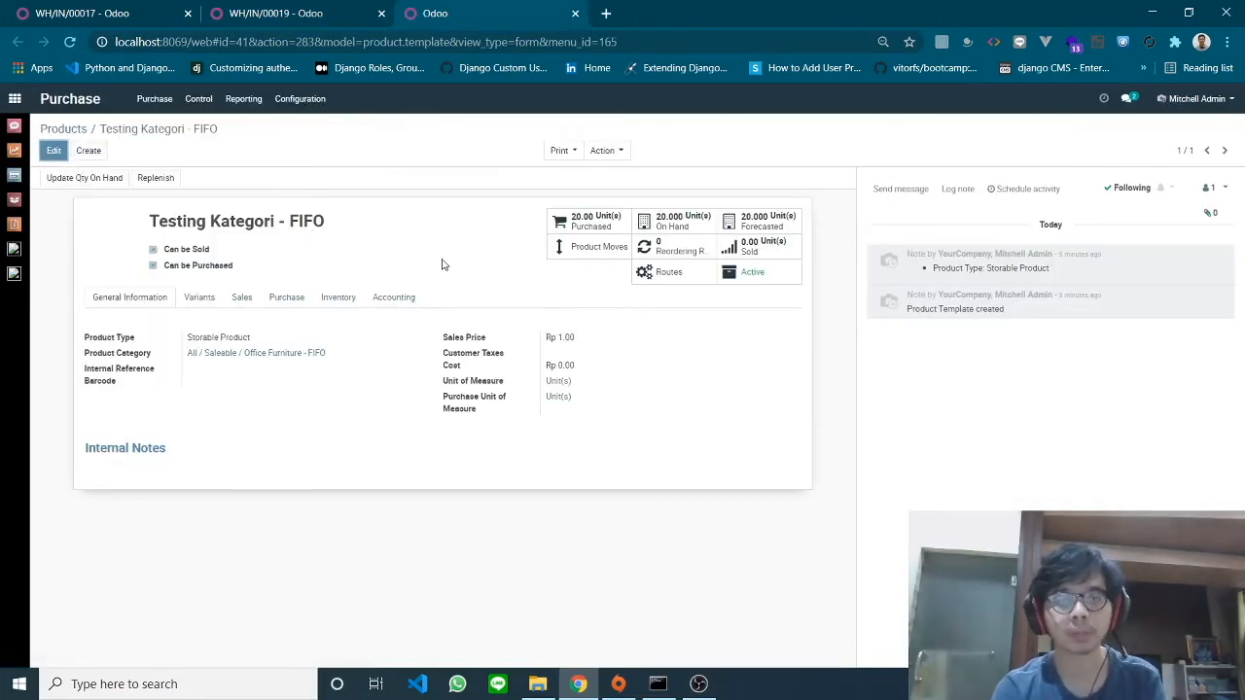
Switch to the Sales app and create a new sales order for the customer Deco Addict
click(292, 8)
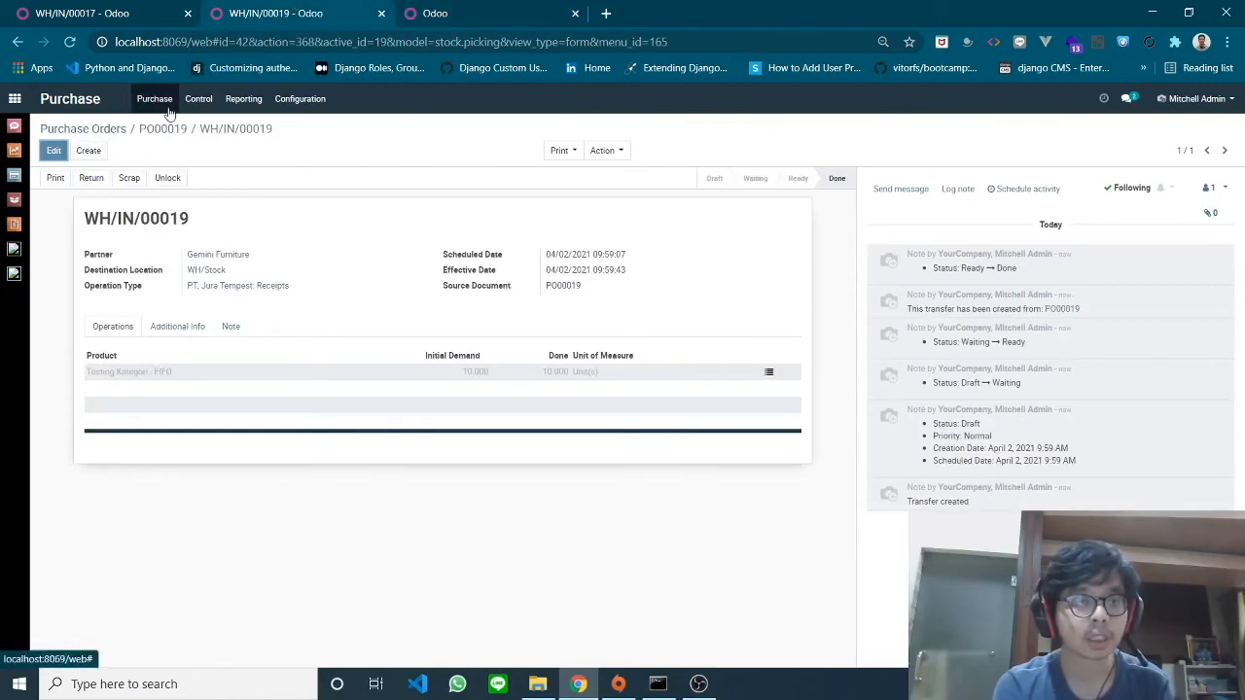
click(10, 152)
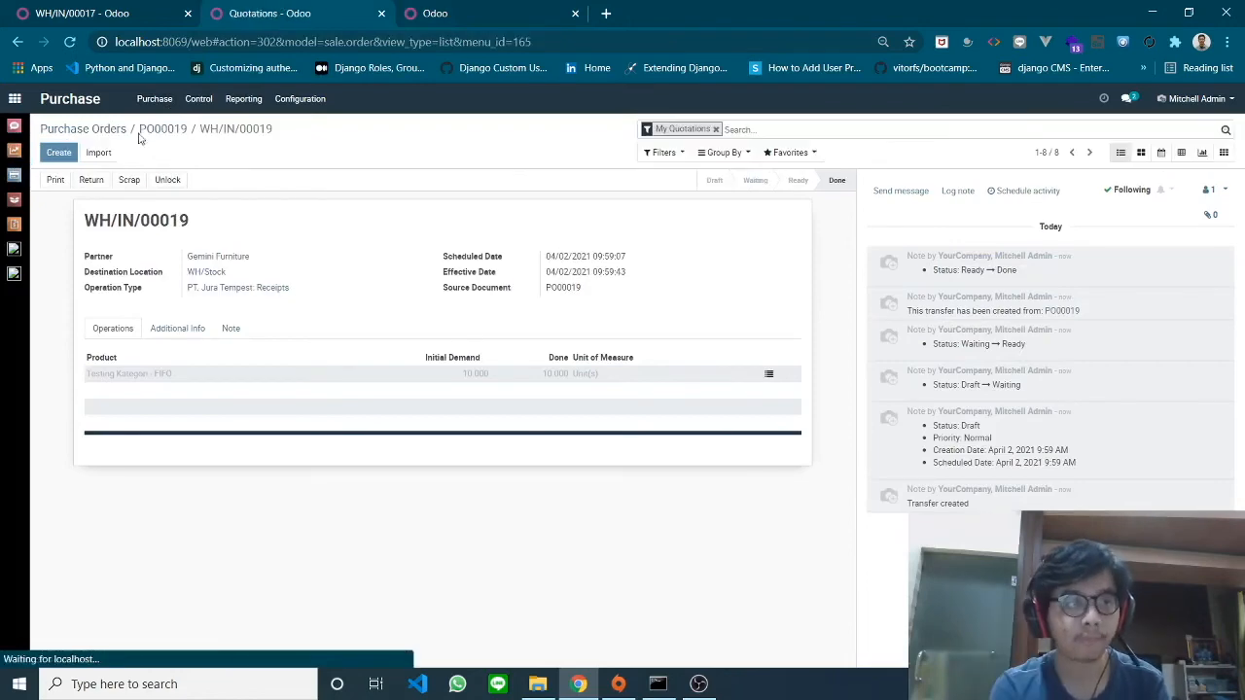
click(133, 103)
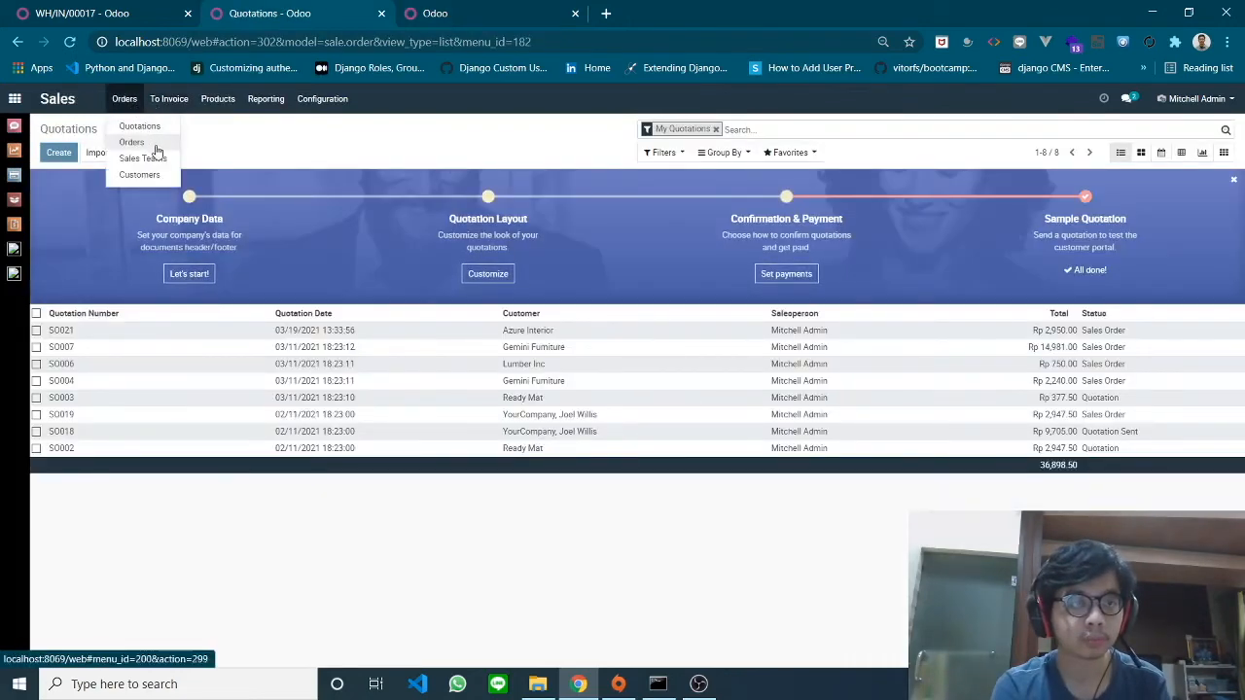
click(156, 143)
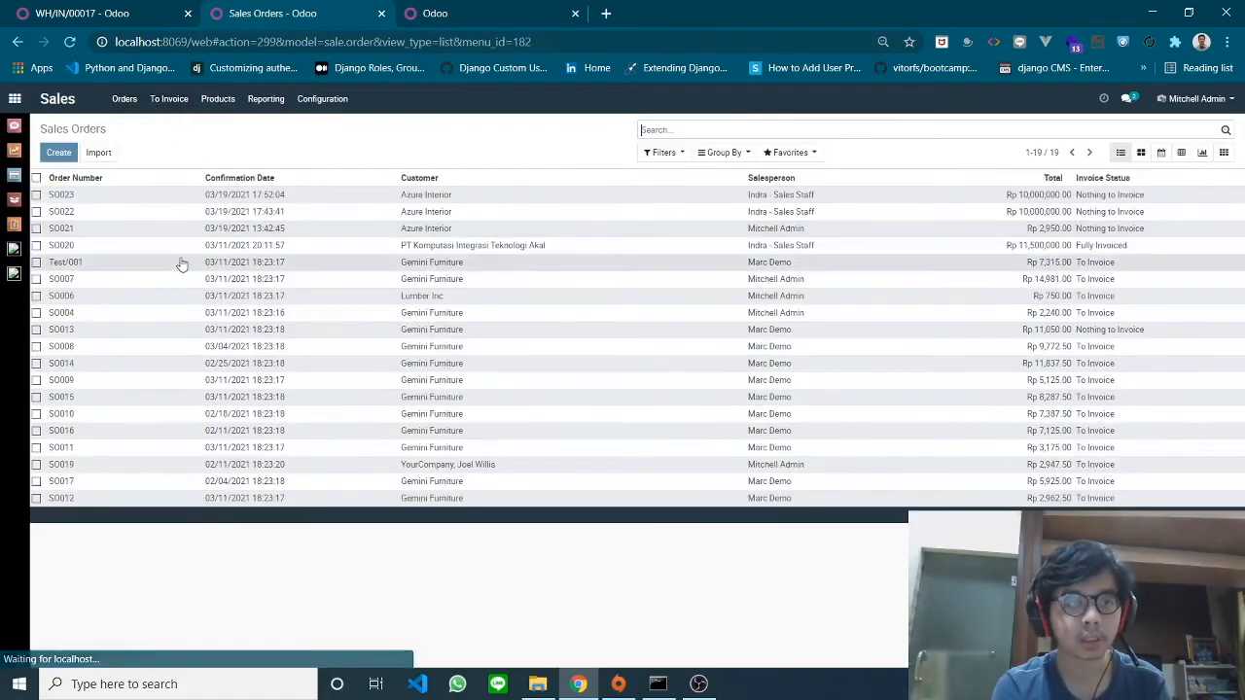
click(60, 154)
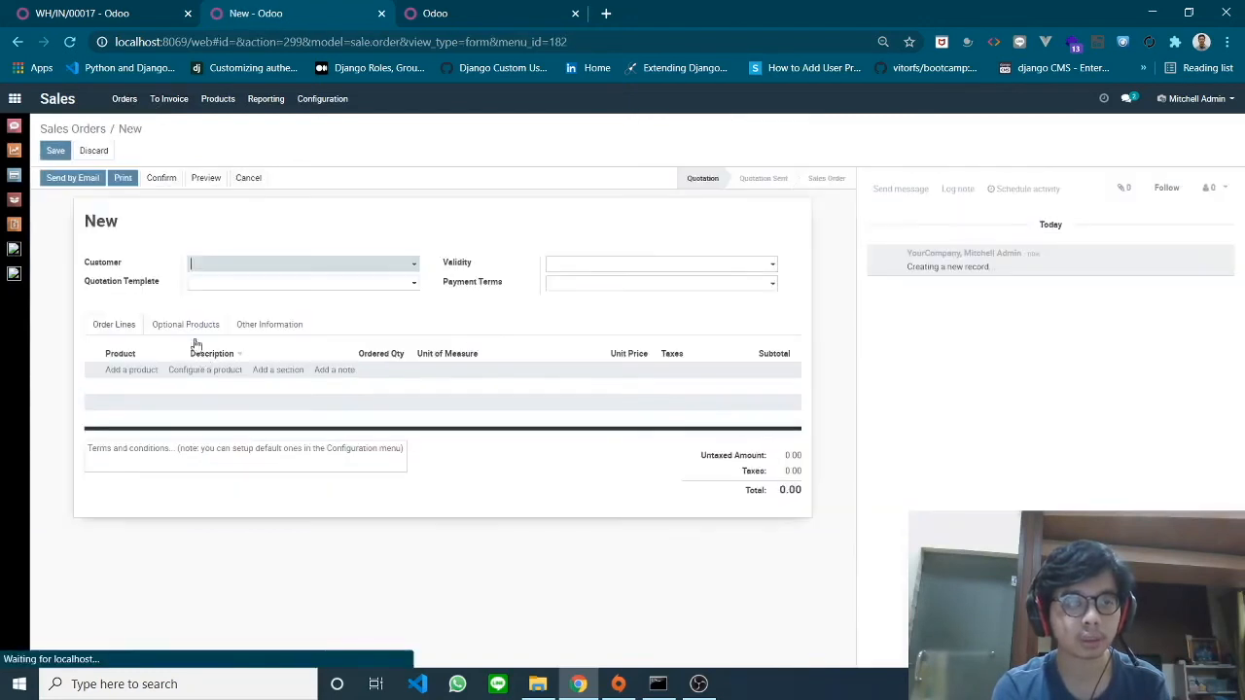
click(210, 265)
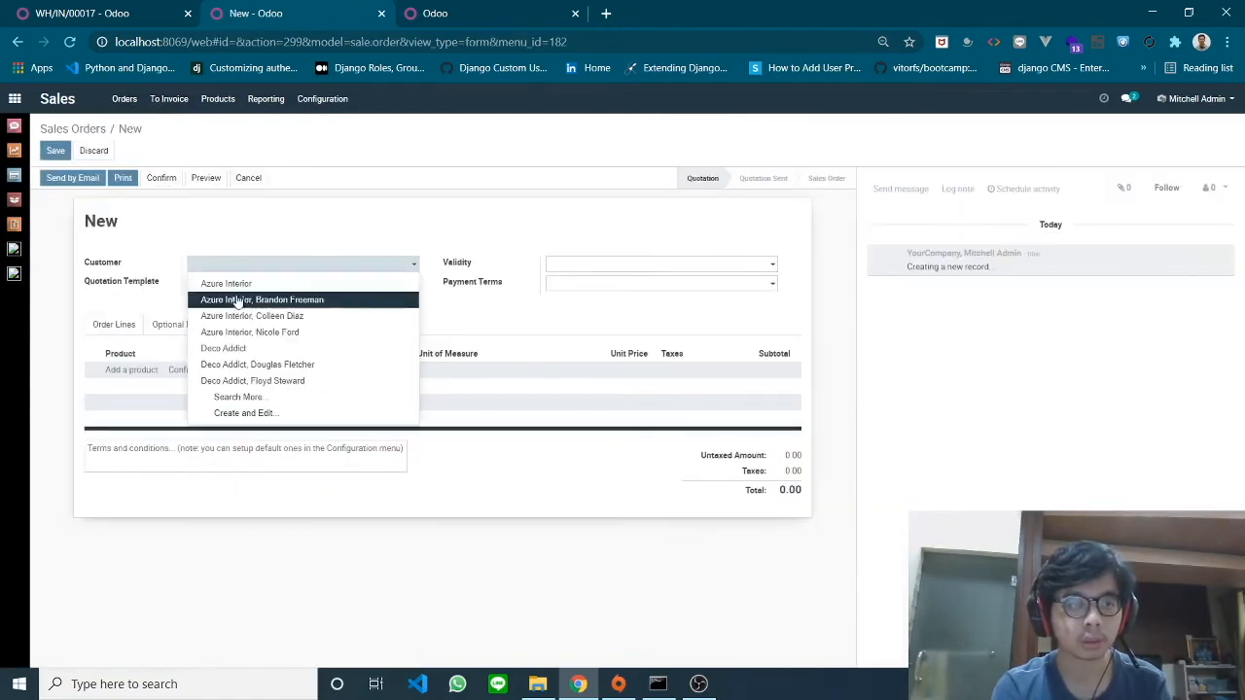
click(241, 348)
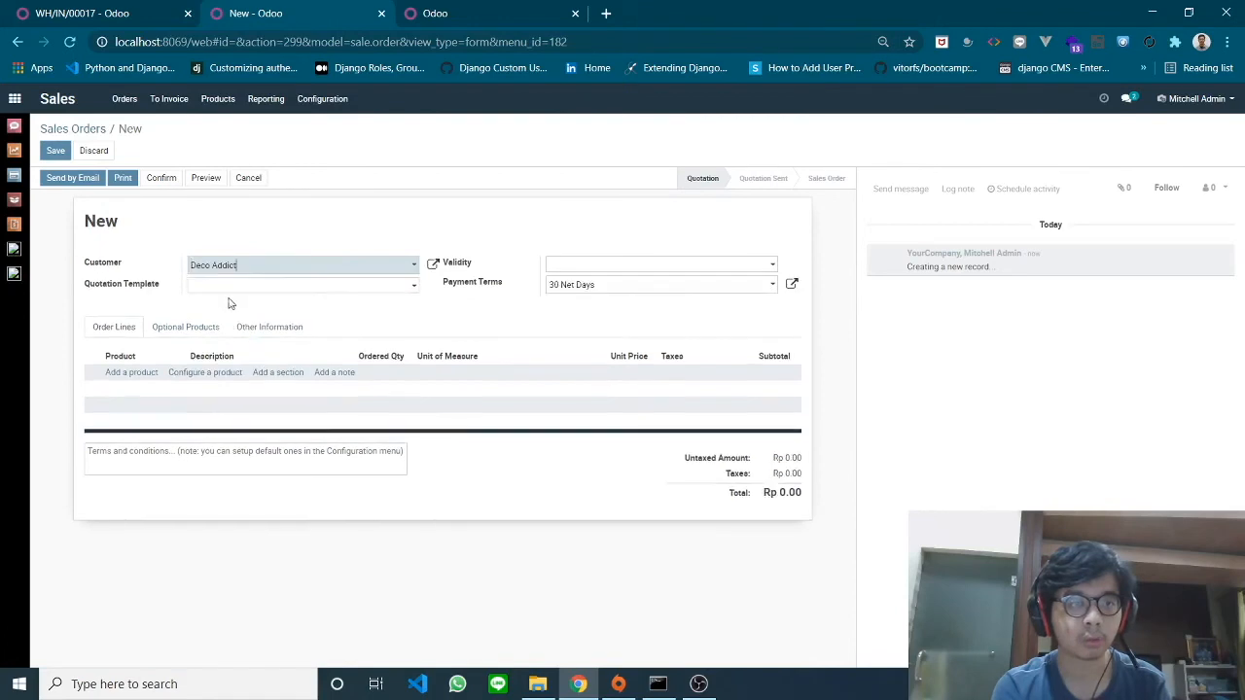
Add a sales order line for Testing Kategori - FIFO with a quantity of 12 and a unit price of 60,000
click(144, 372)
text(fifo)
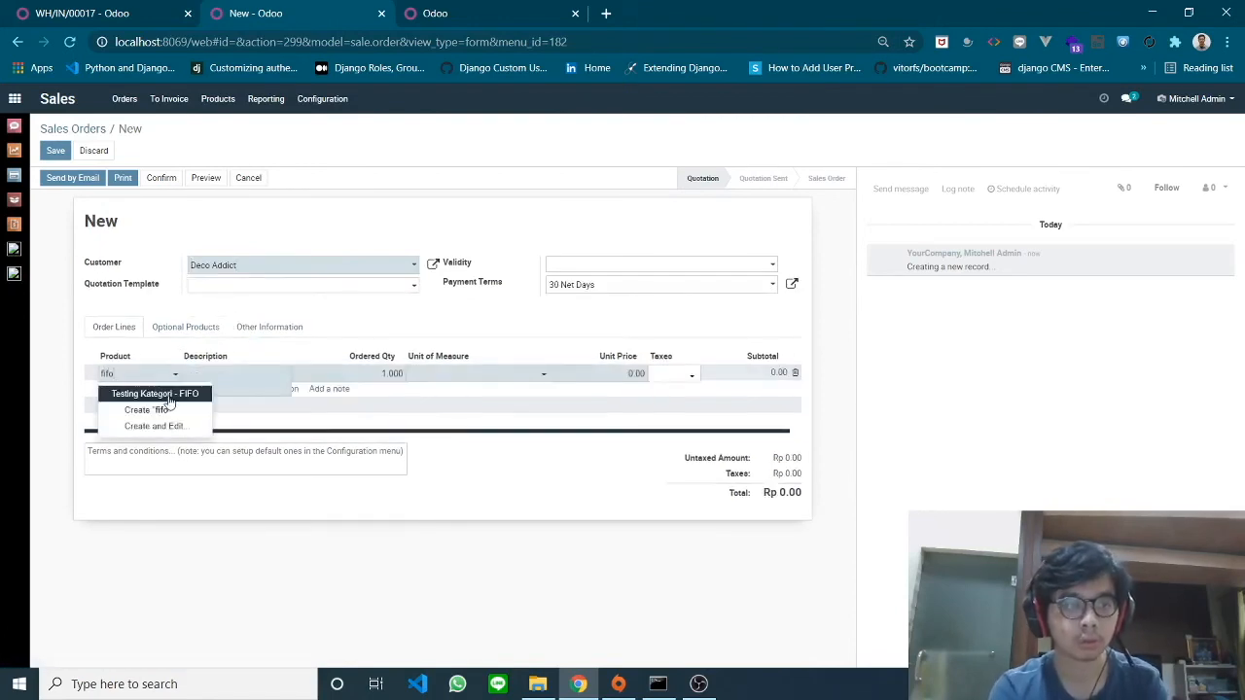
click(158, 394)
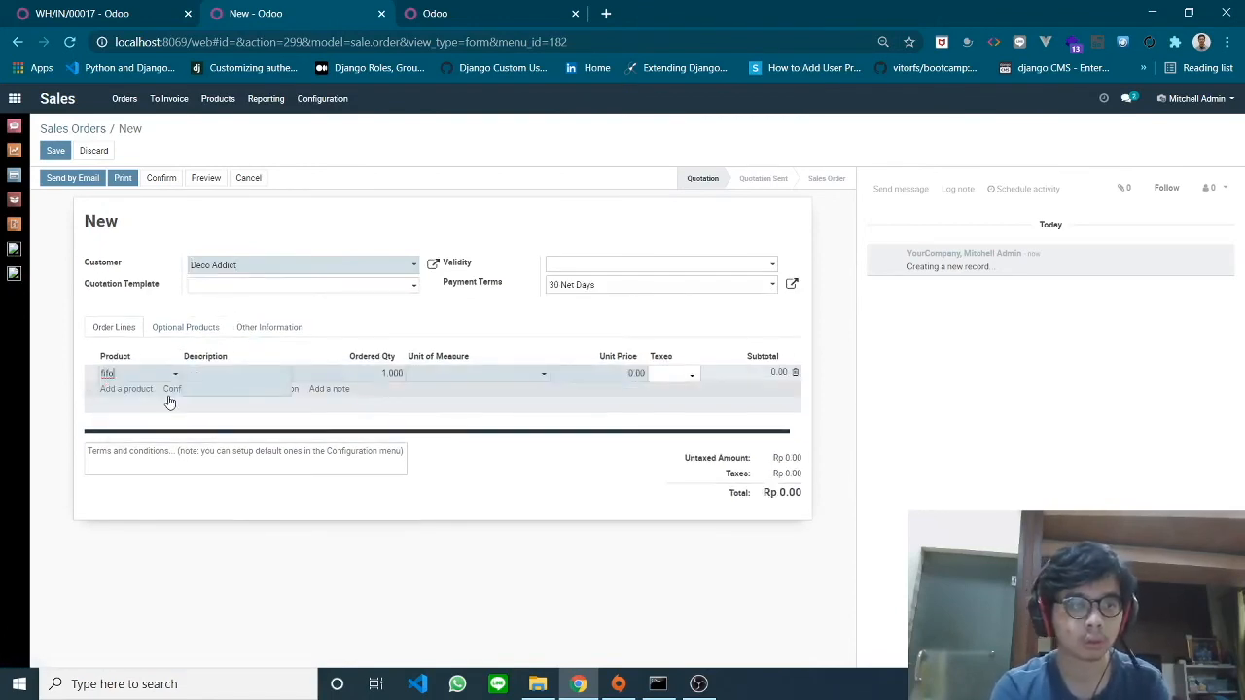
click(384, 373)
text(12)
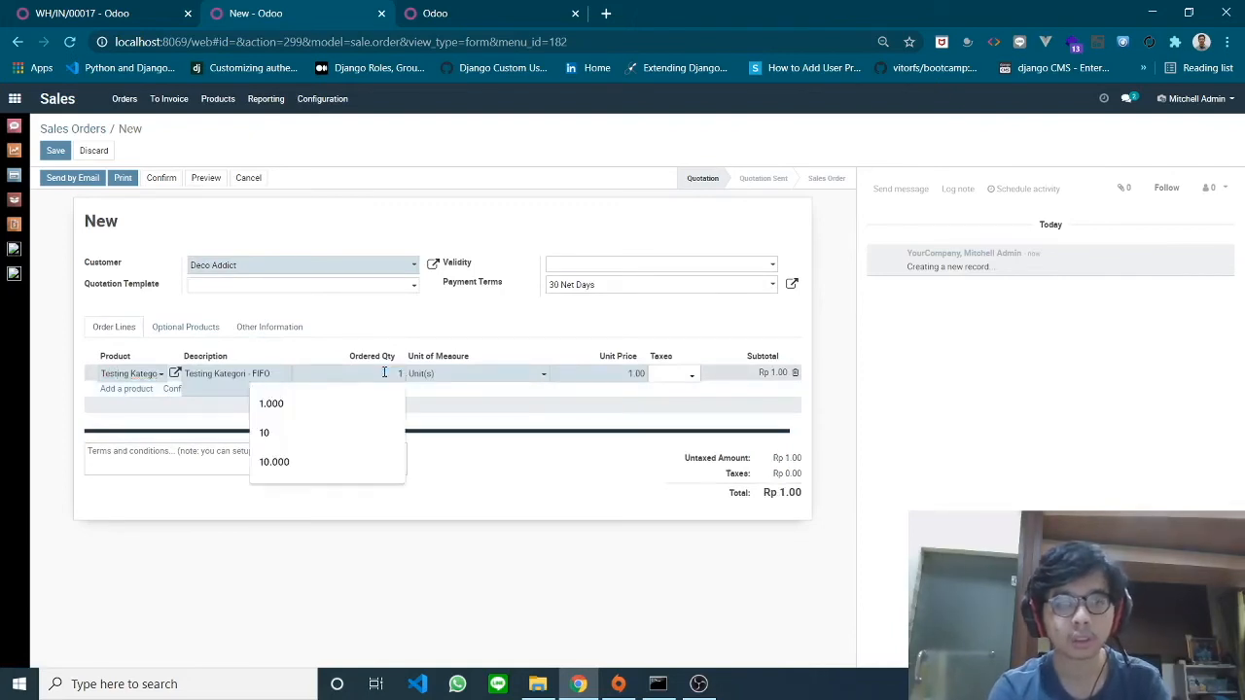
click(607, 373)
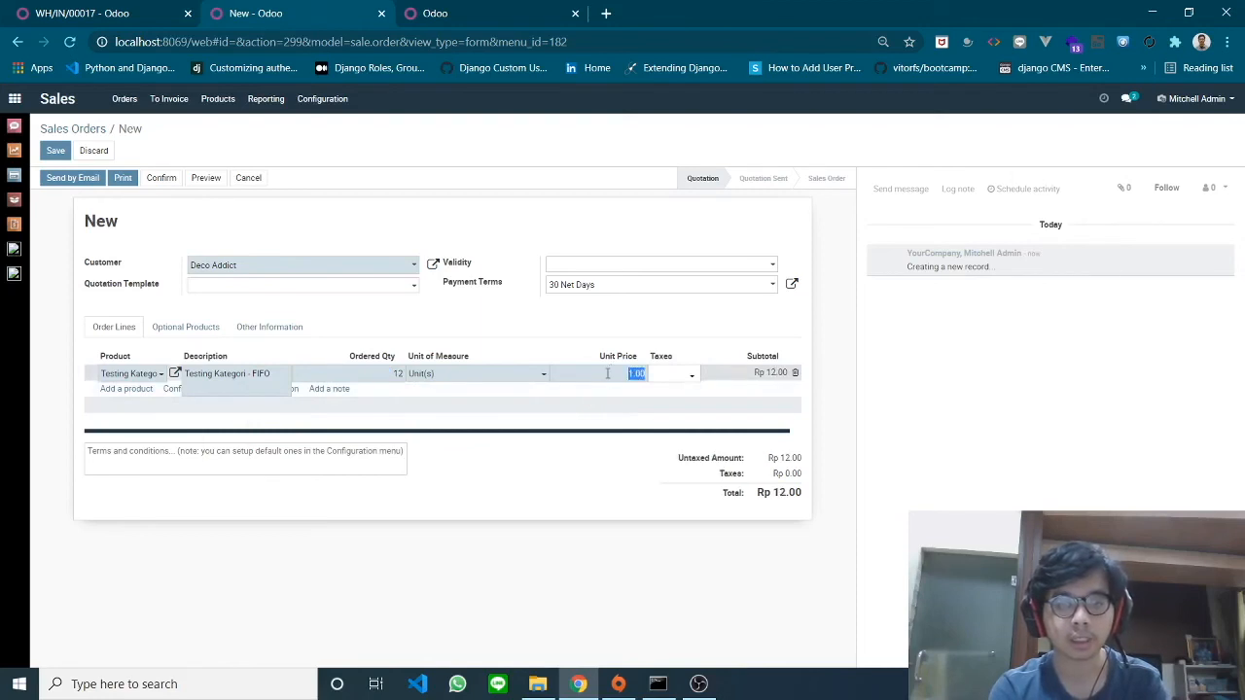
text(60)
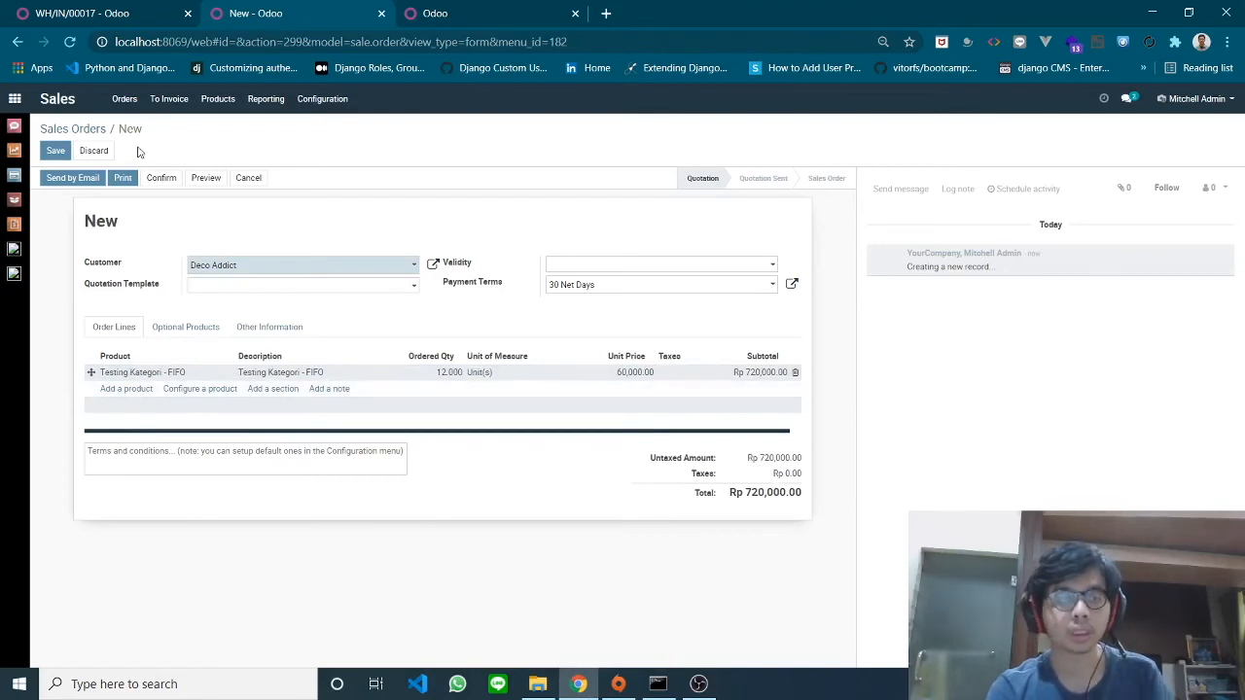
Confirm the sales order and create an invoice for its invoiceable lines
click(56, 151)
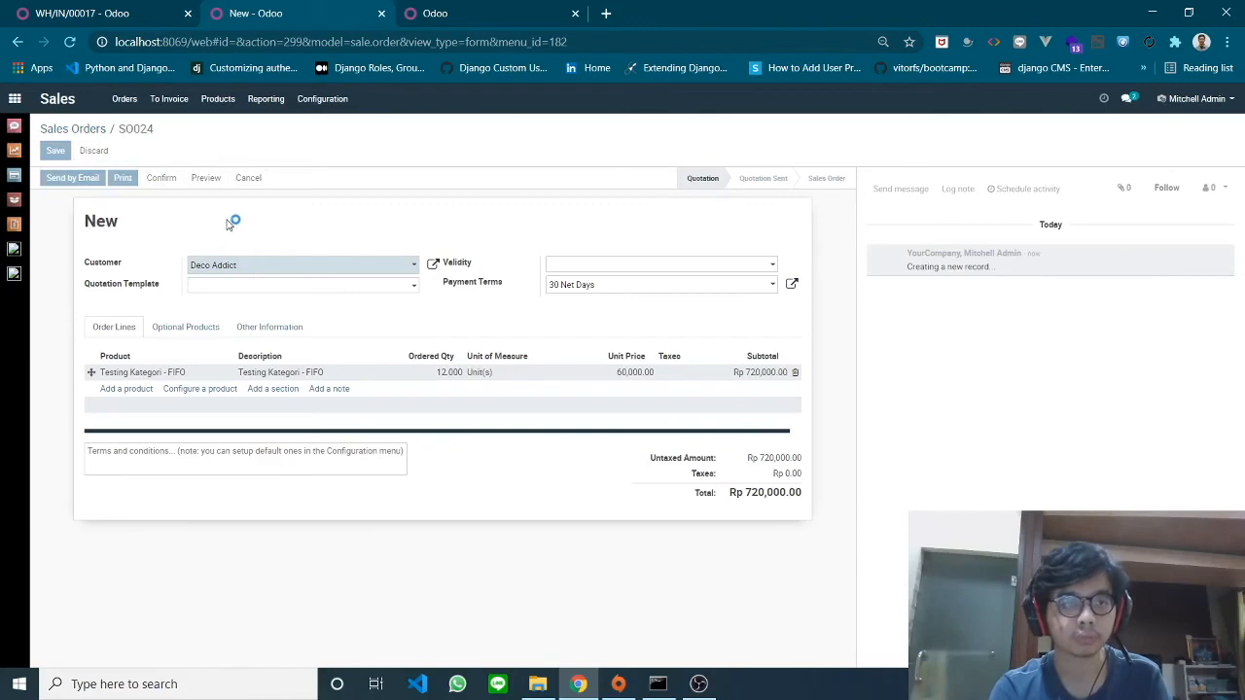
click(74, 179)
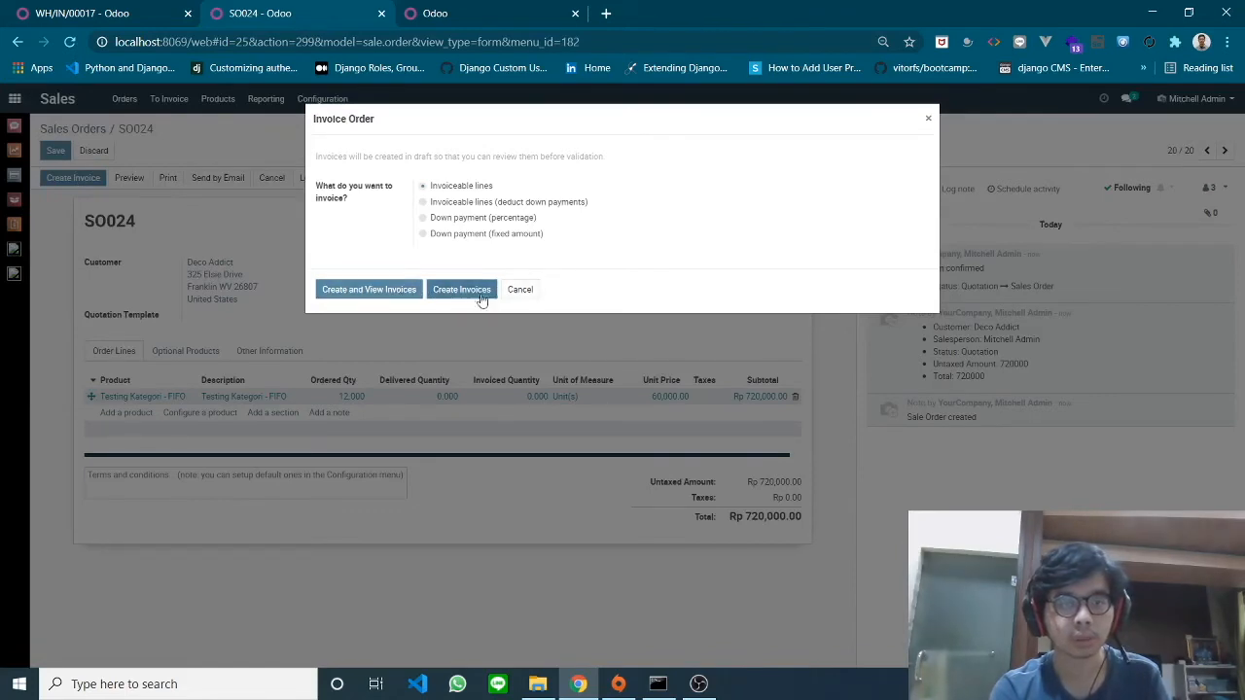
click(454, 292)
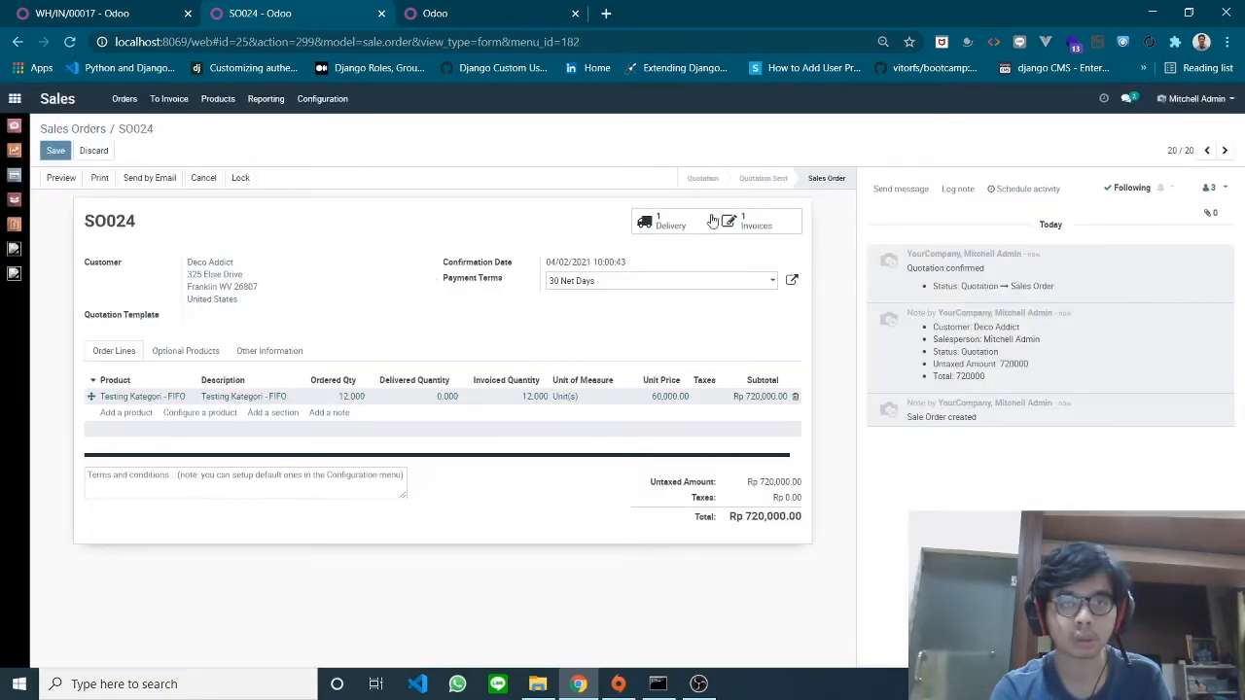
Validate the sales order's delivery as an immediate transfer, and reload the Testing Kategori - FIFO product page to check its stock and cost
click(642, 223)
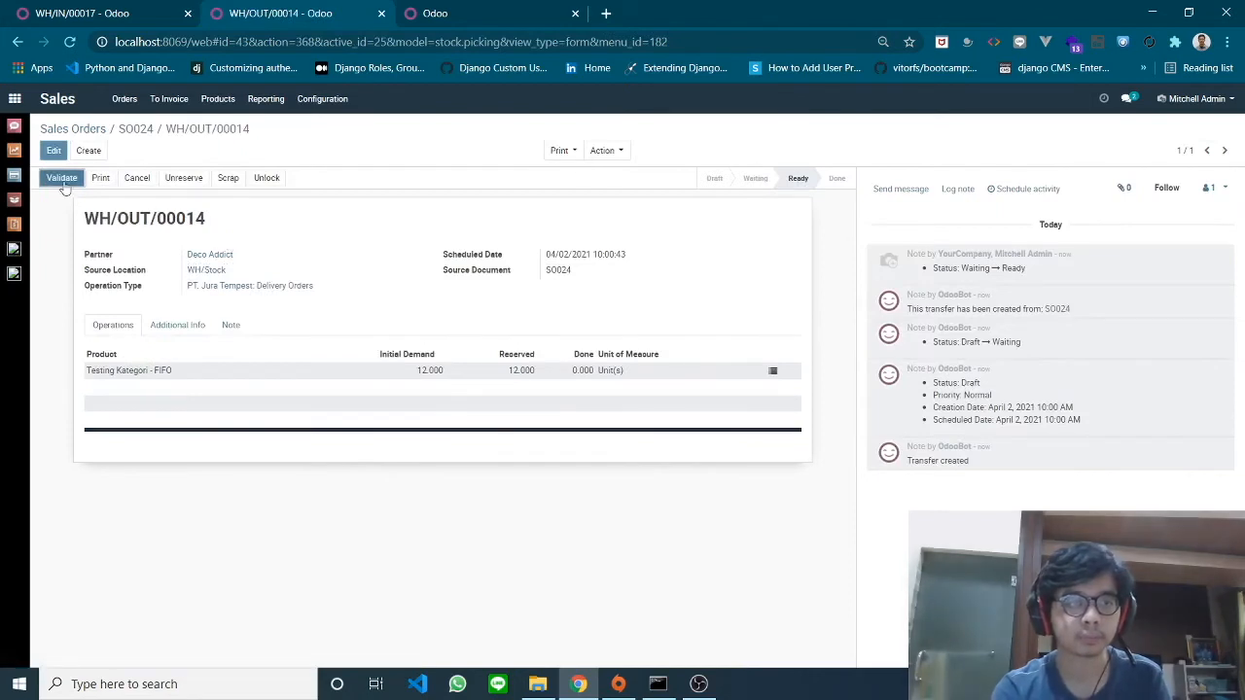
click(62, 182)
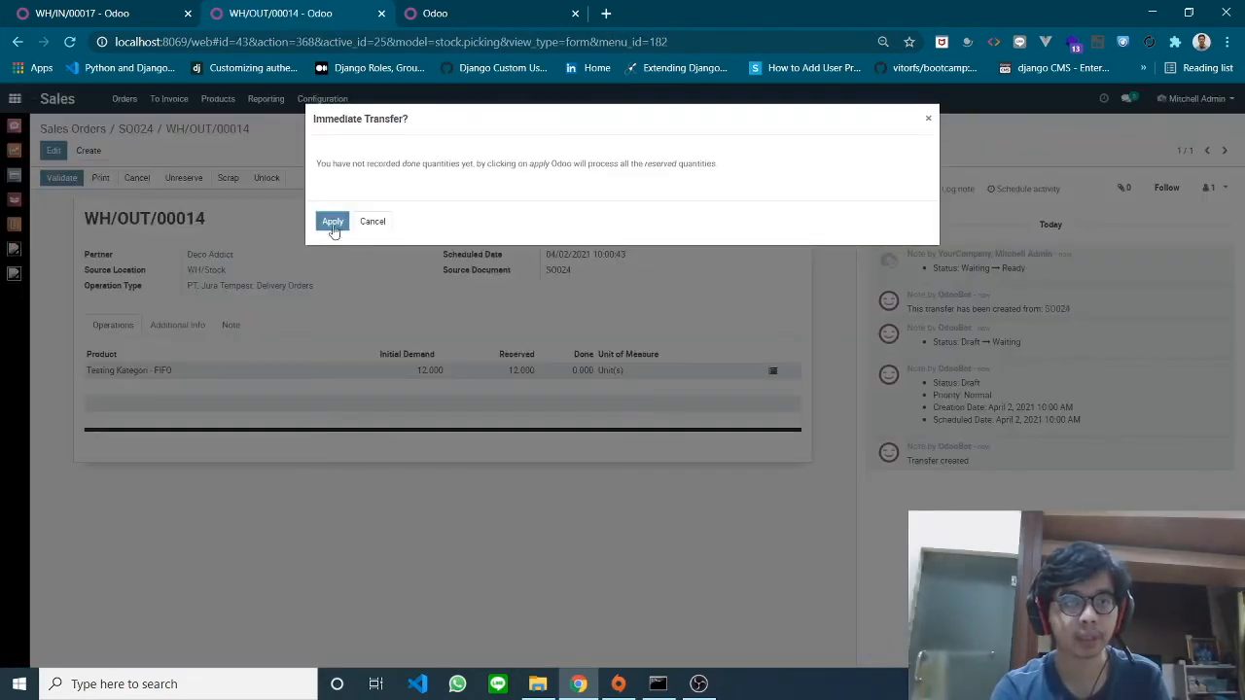
click(330, 226)
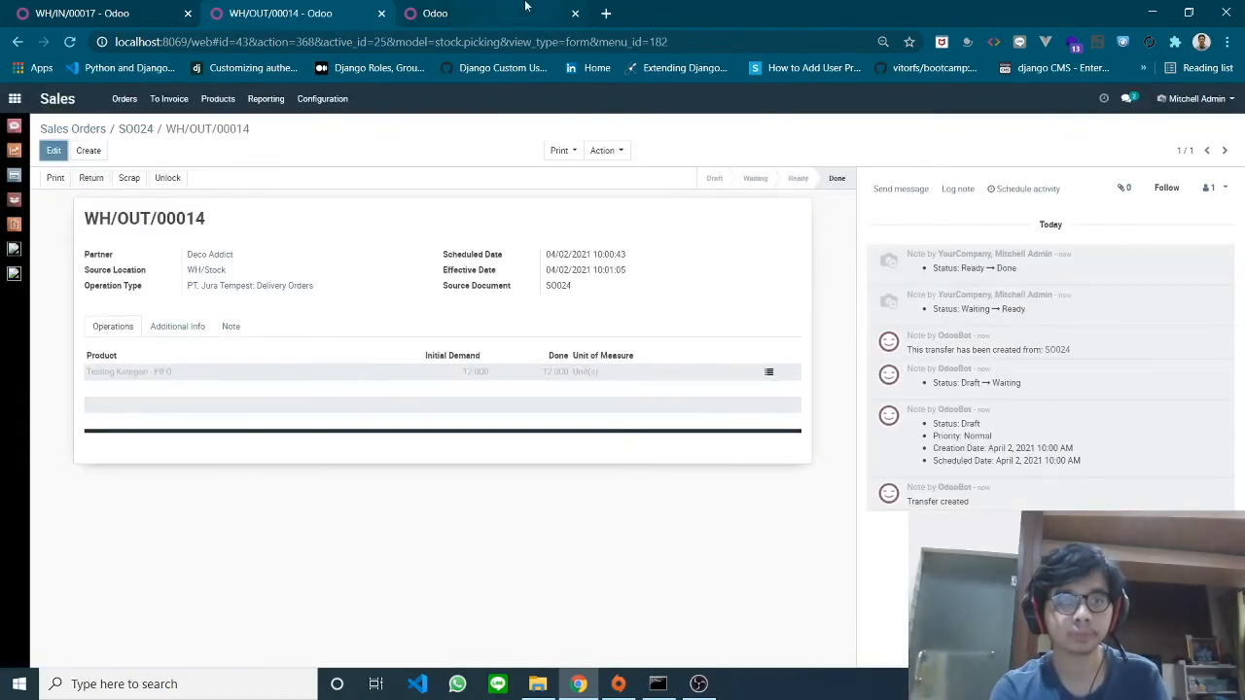
click(525, 7)
click(70, 42)
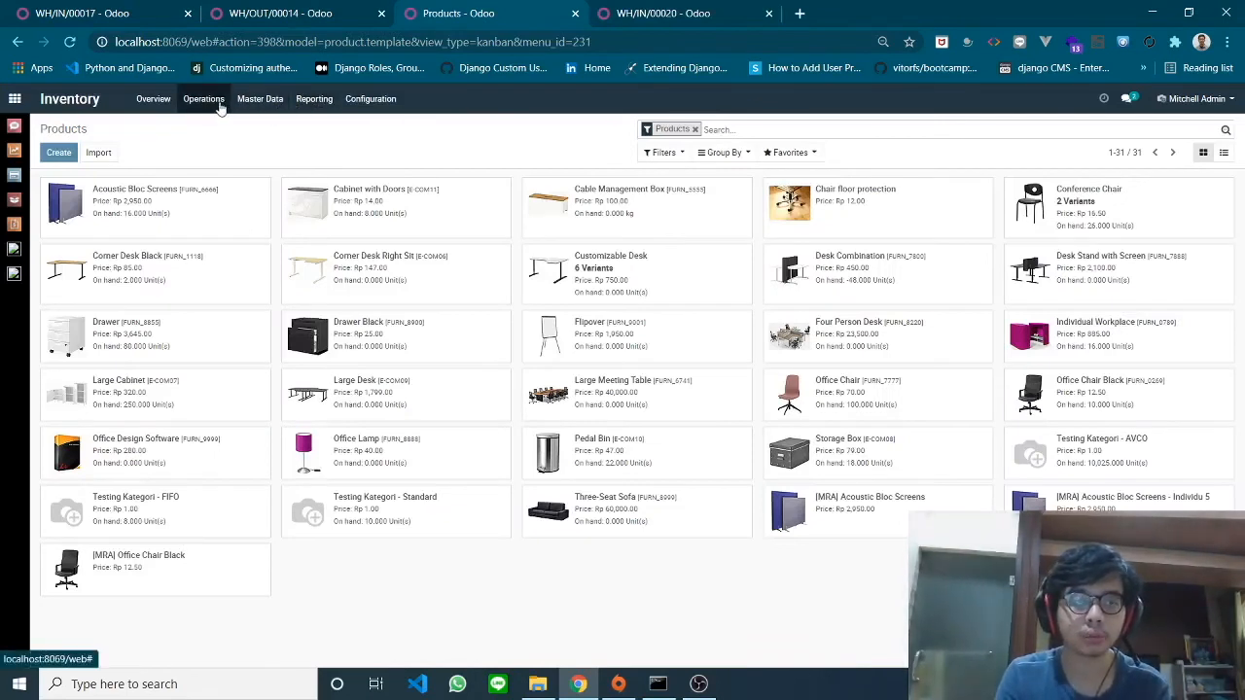
Open the Office Furniture - Standard Cost product category to review its costing method and inventory valuation settings
click(264, 103)
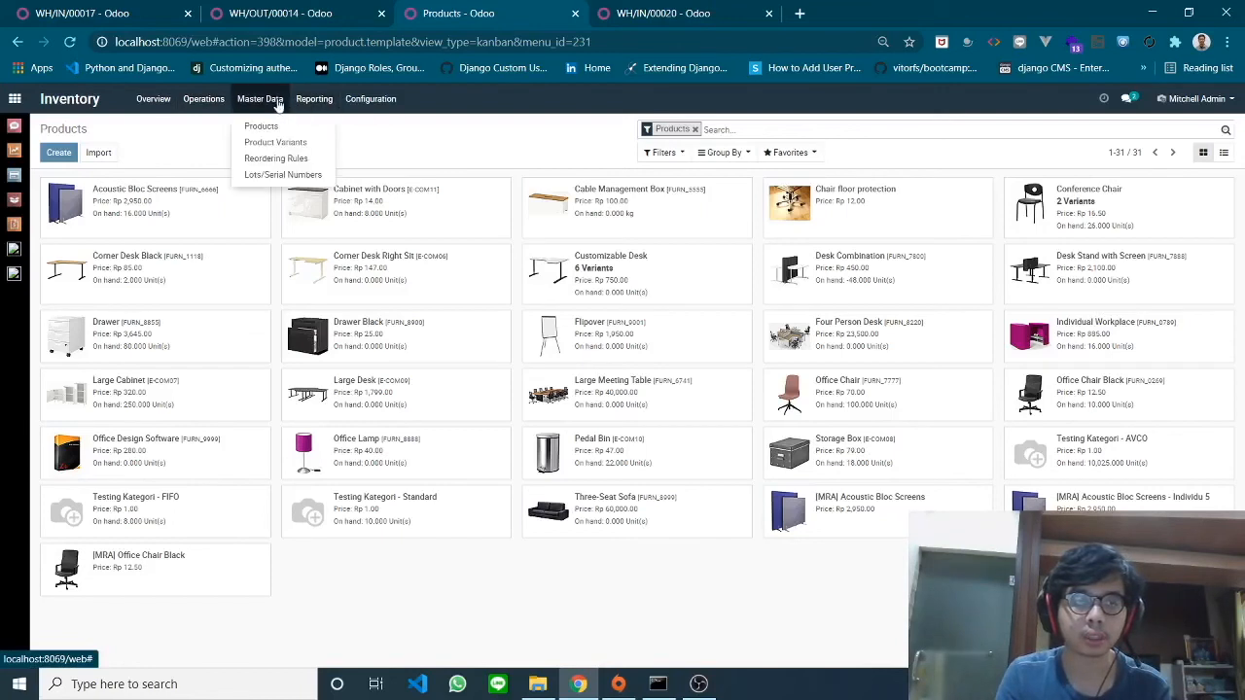
mouse_move(359, 105)
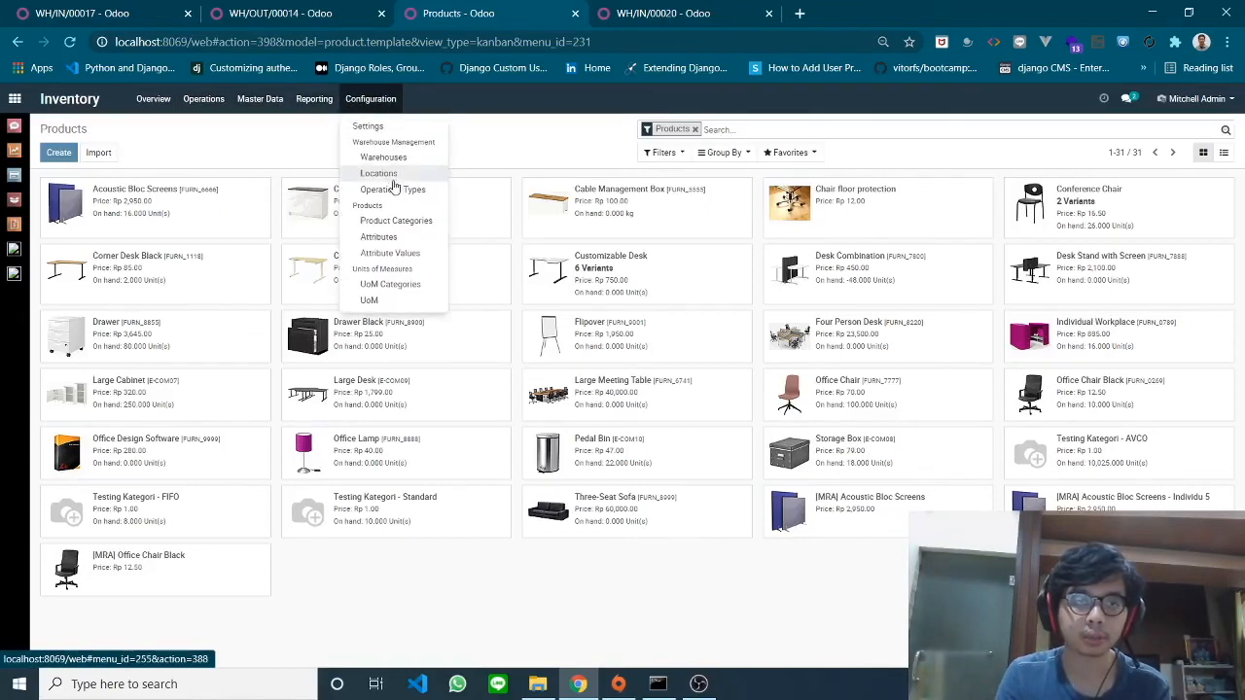
click(401, 220)
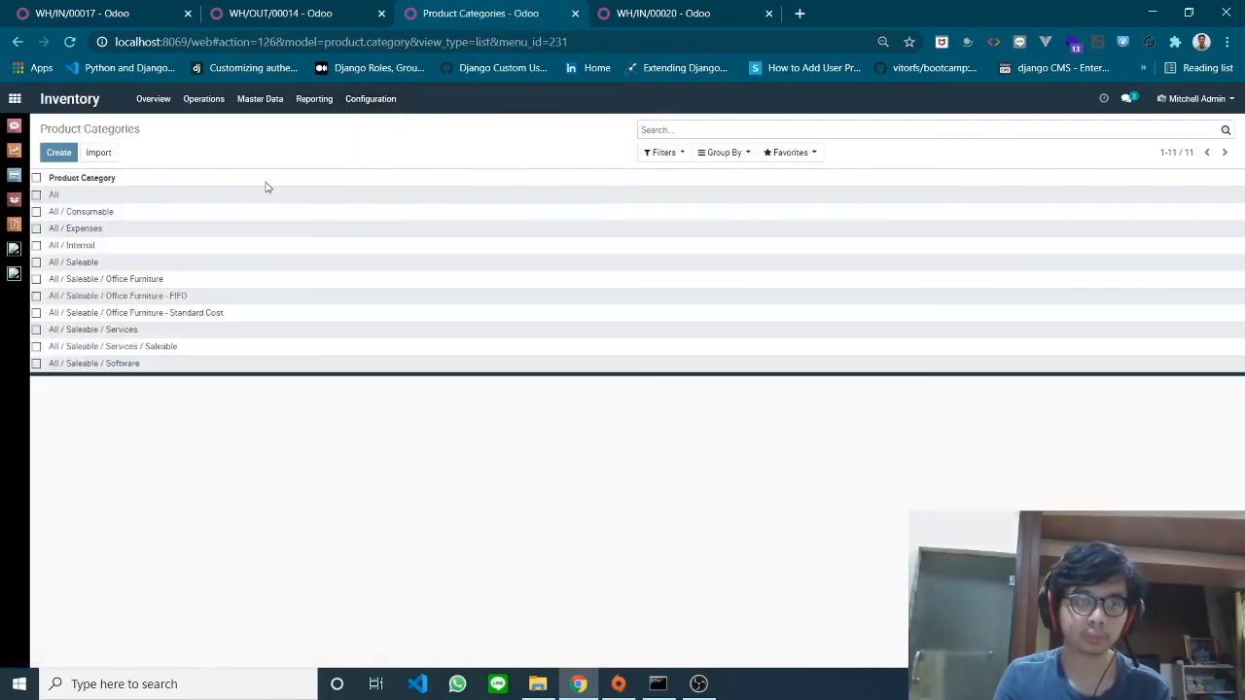
click(204, 314)
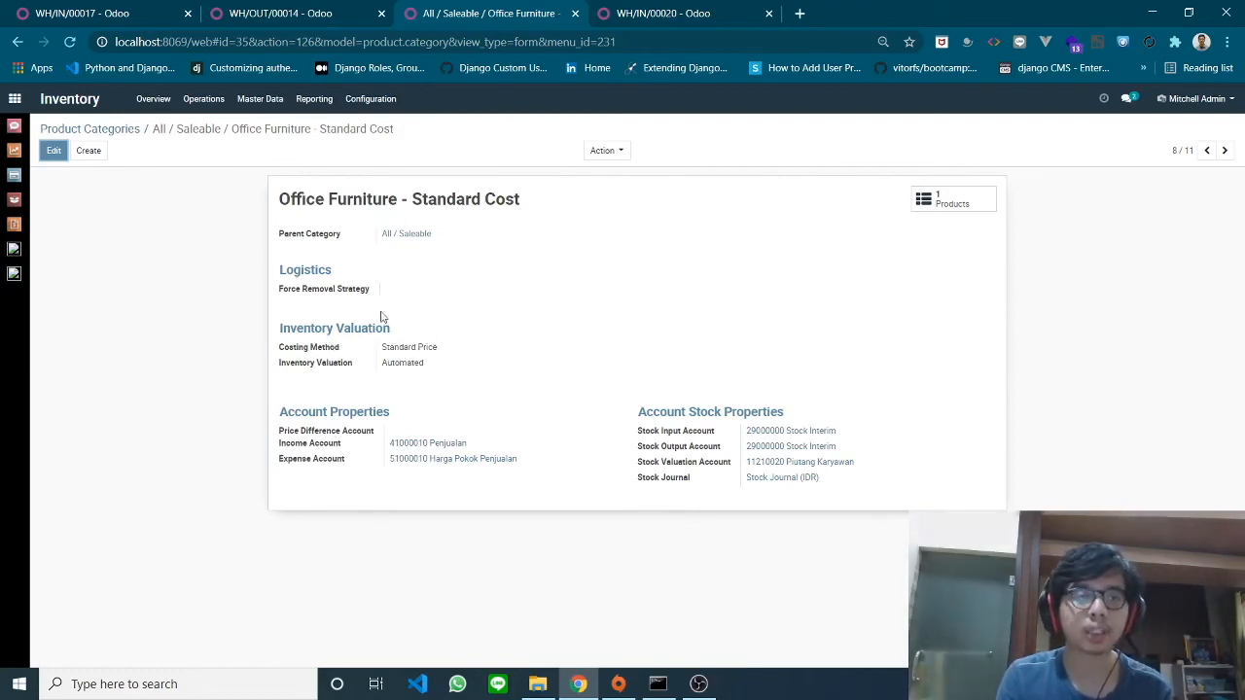
Create a new product in the Inventory app and name it Testing Kategori - Standard Price
click(236, 105)
click(259, 129)
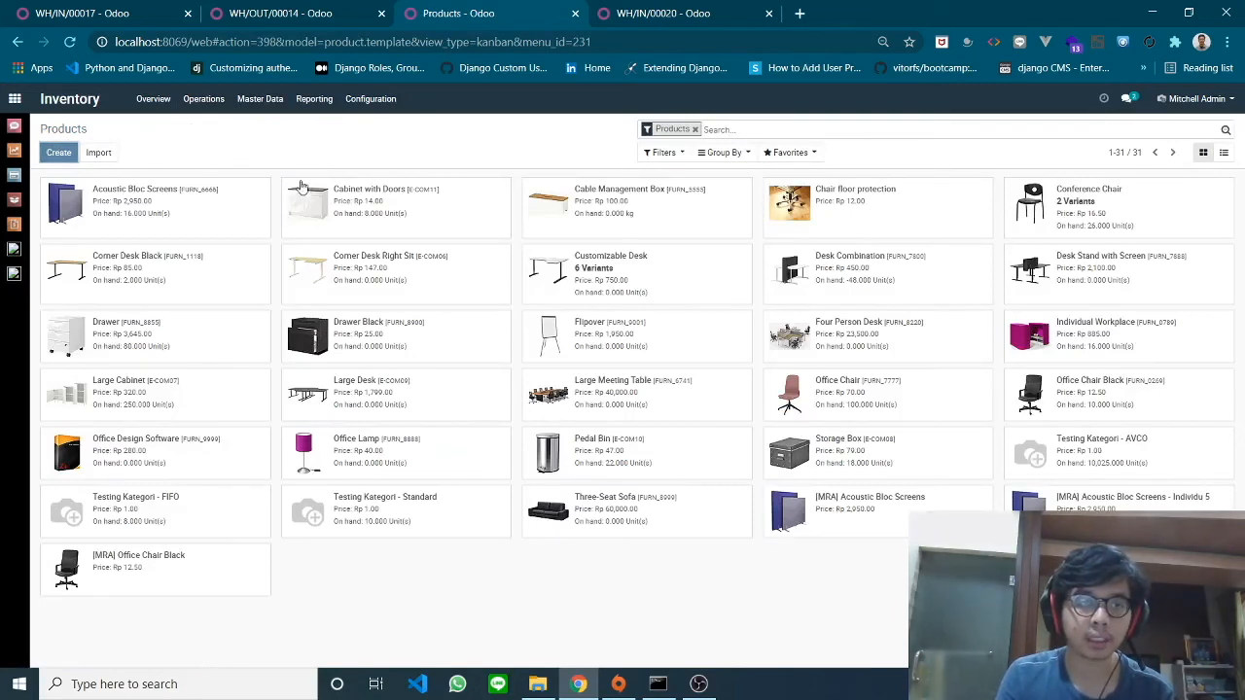
click(308, 236)
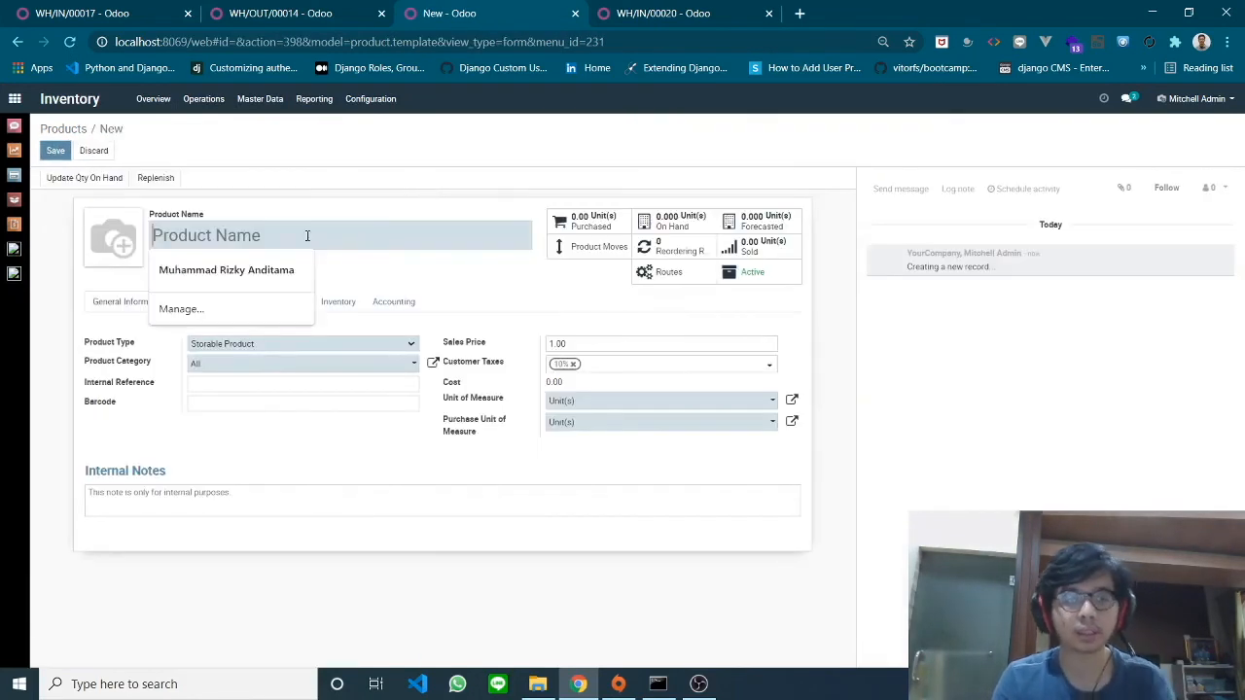
key(Down)
key(Down)
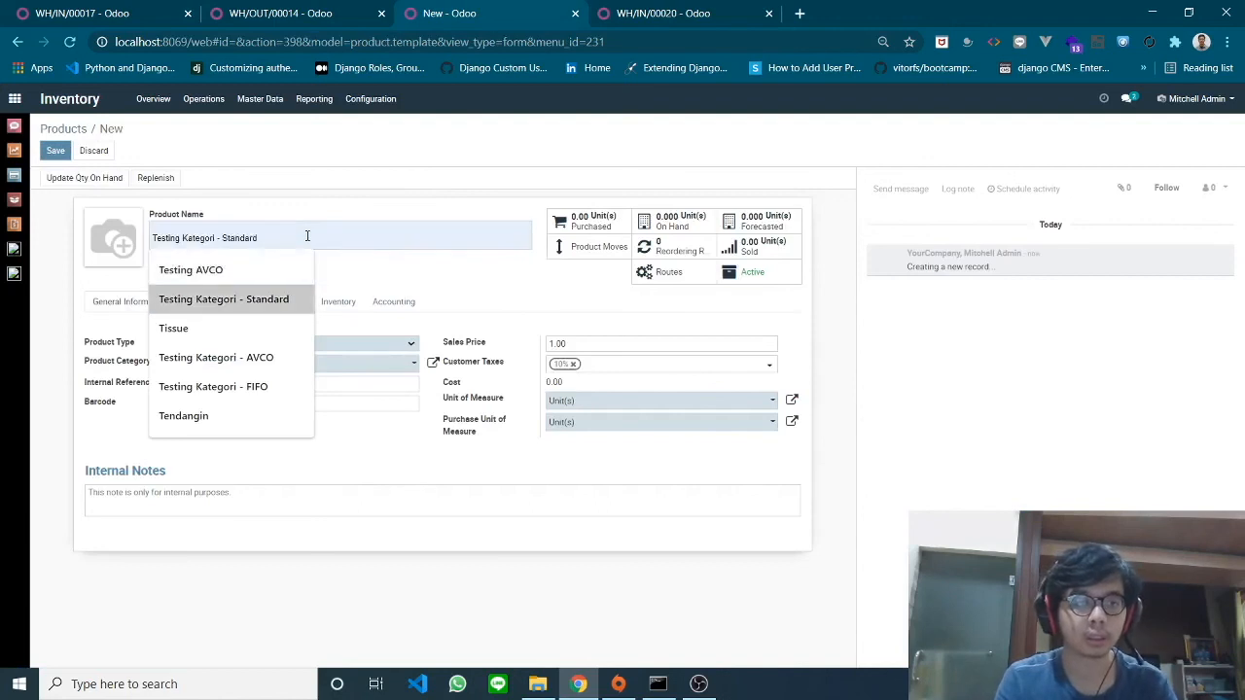
key(Return)
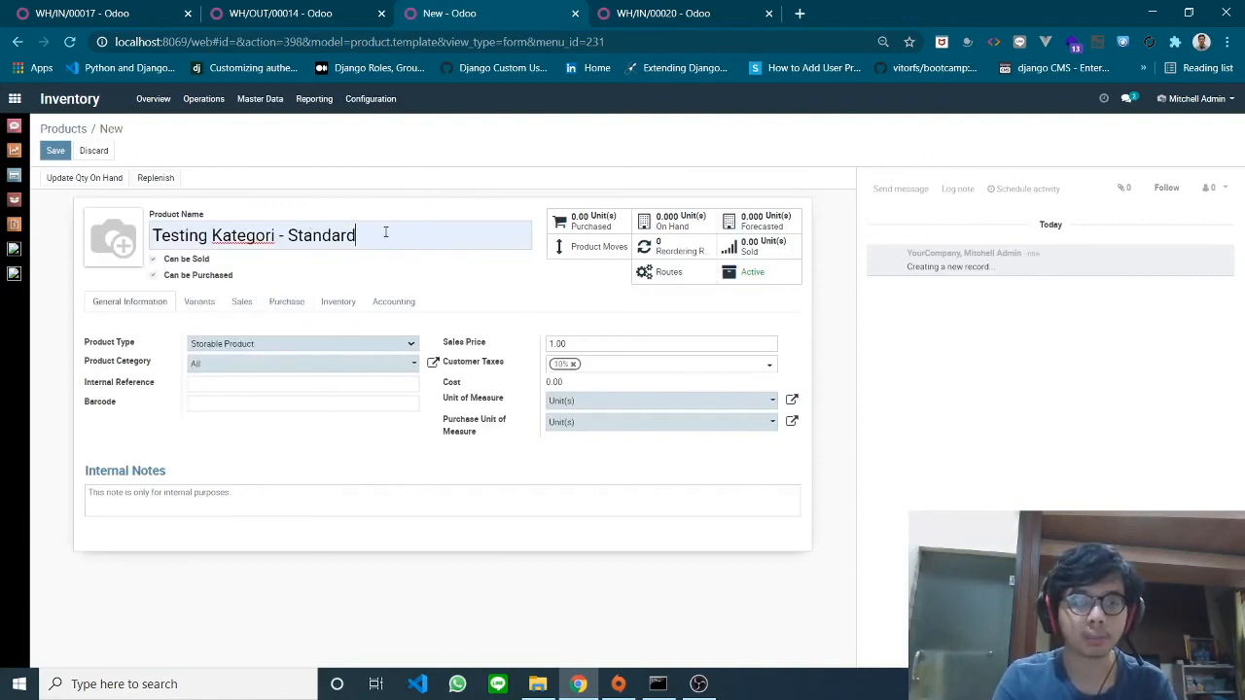
key(BackSpace)
key(BackSpace)
text(rd Price)
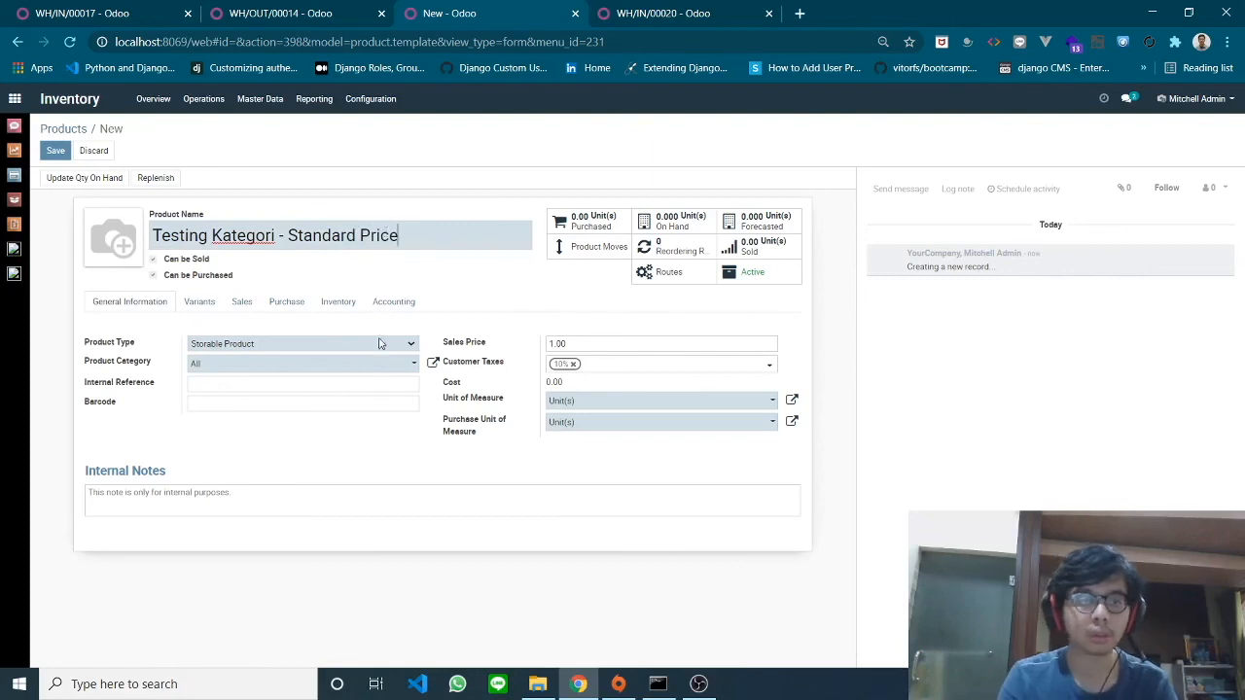
Assign the category All / Saleable / Office Furniture - Standard Cost, remove the 10% customer tax, and save the product
click(223, 366)
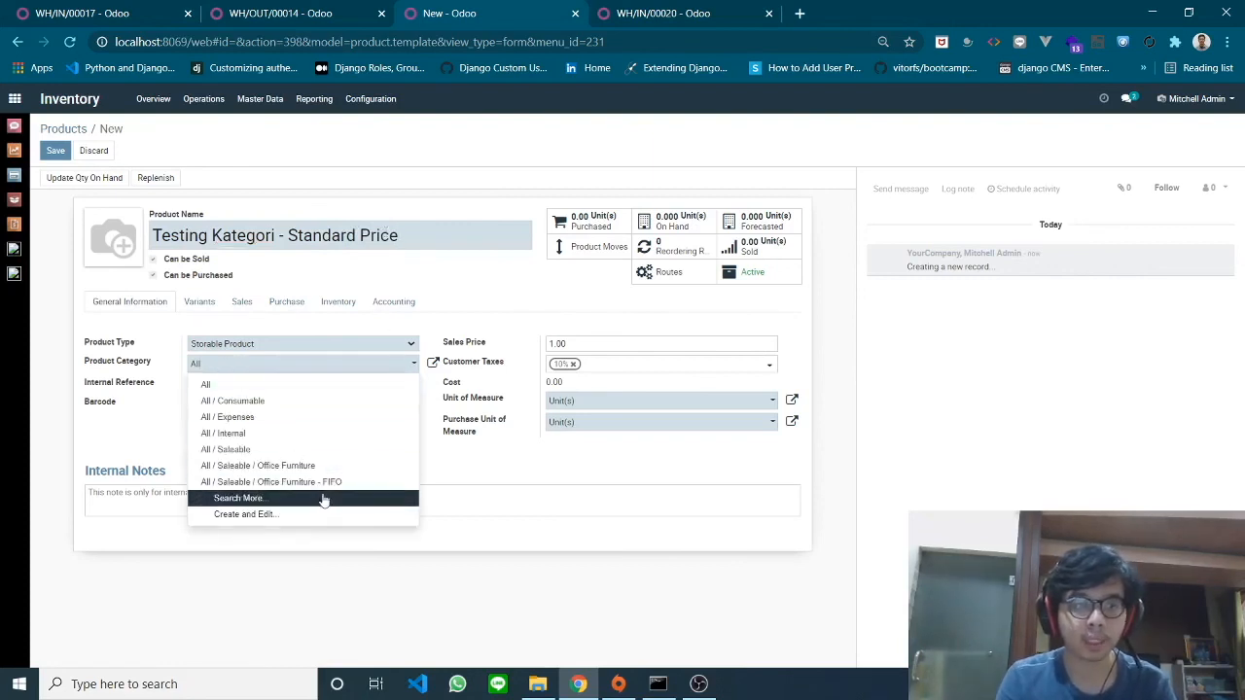
text(standard)
click(263, 379)
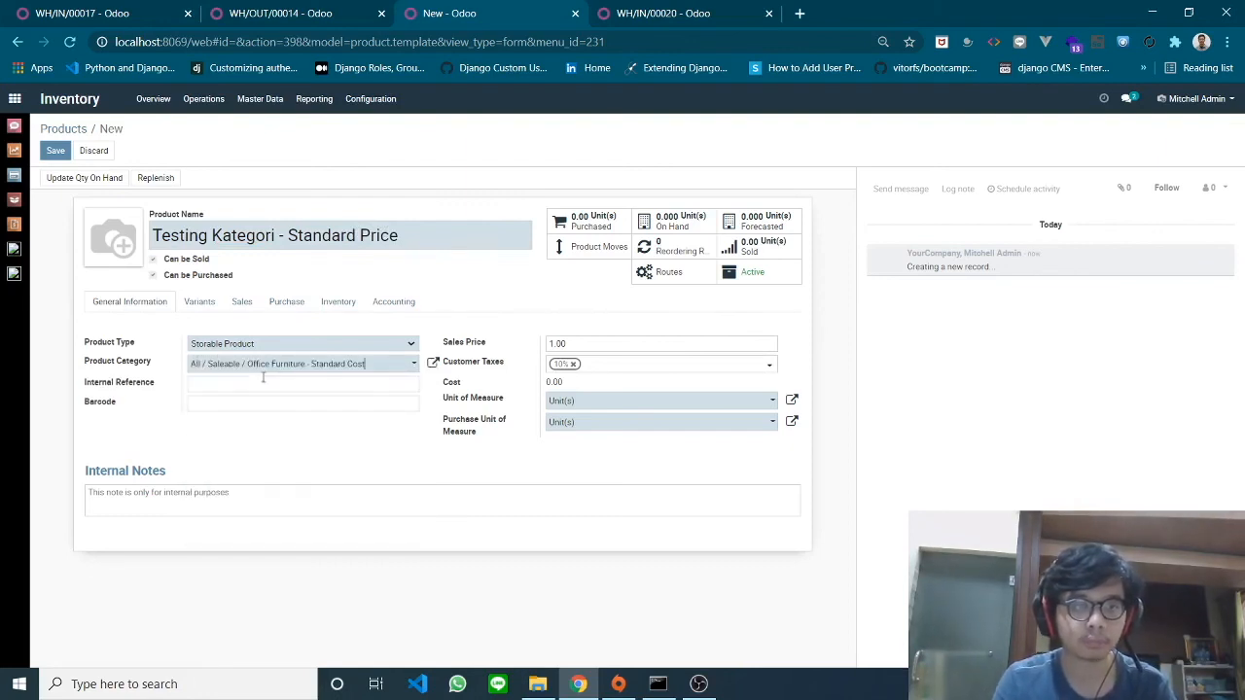
click(574, 365)
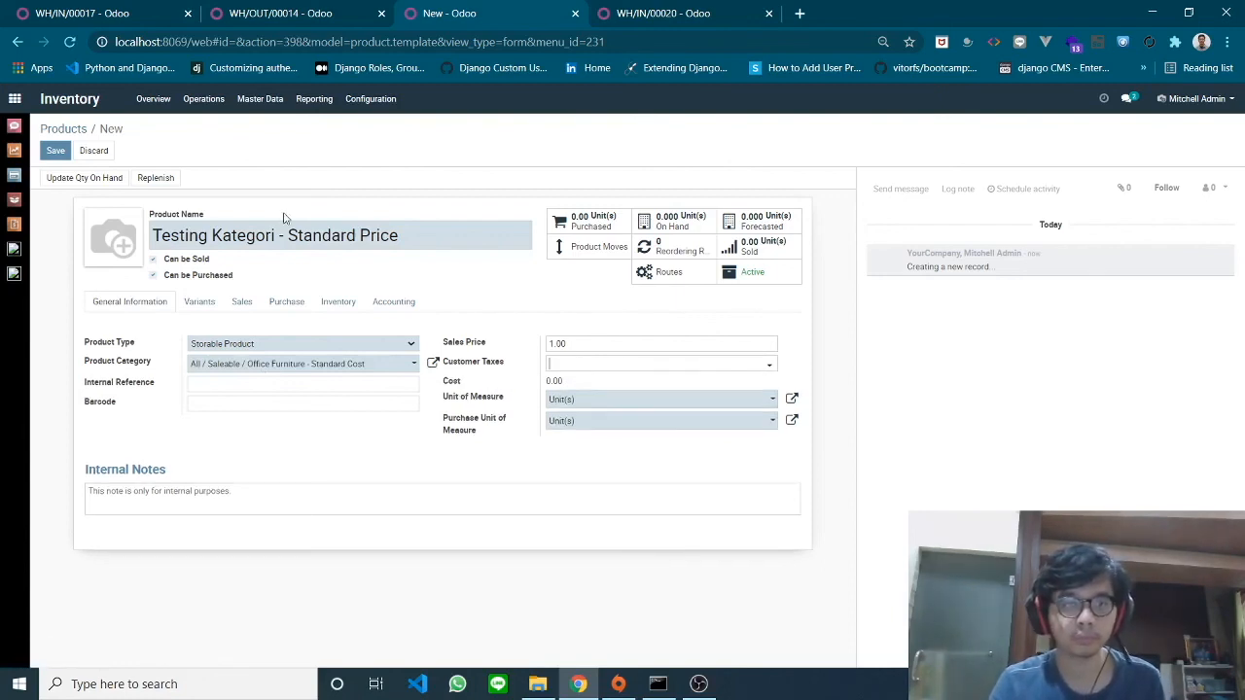
click(53, 151)
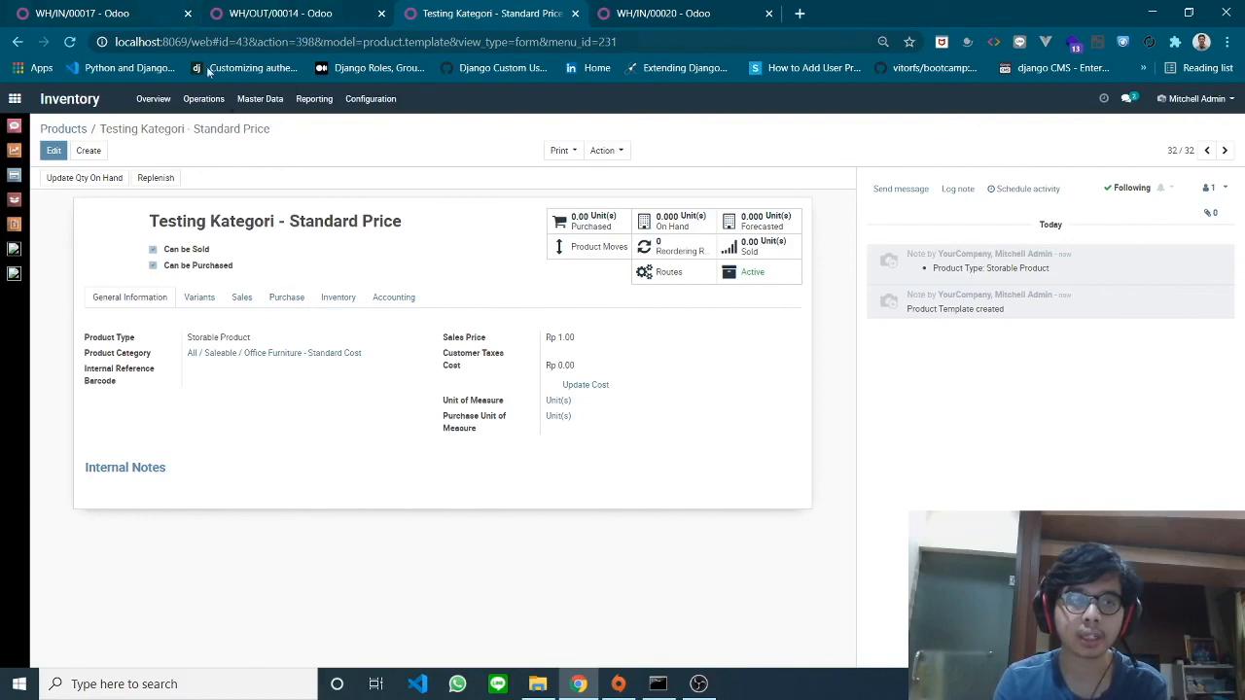
Update the cost of Testing Kategori - Standard Price to 60000 and apply the change
click(209, 105)
mouse_move(263, 105)
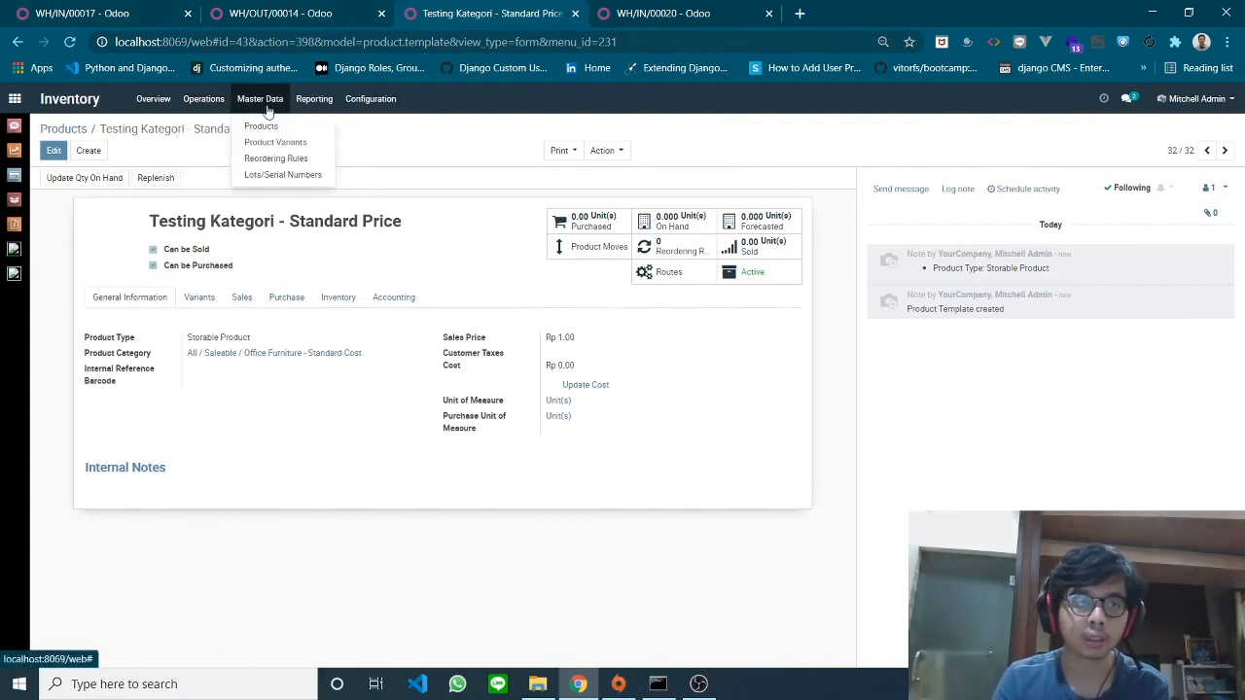
click(374, 510)
click(603, 387)
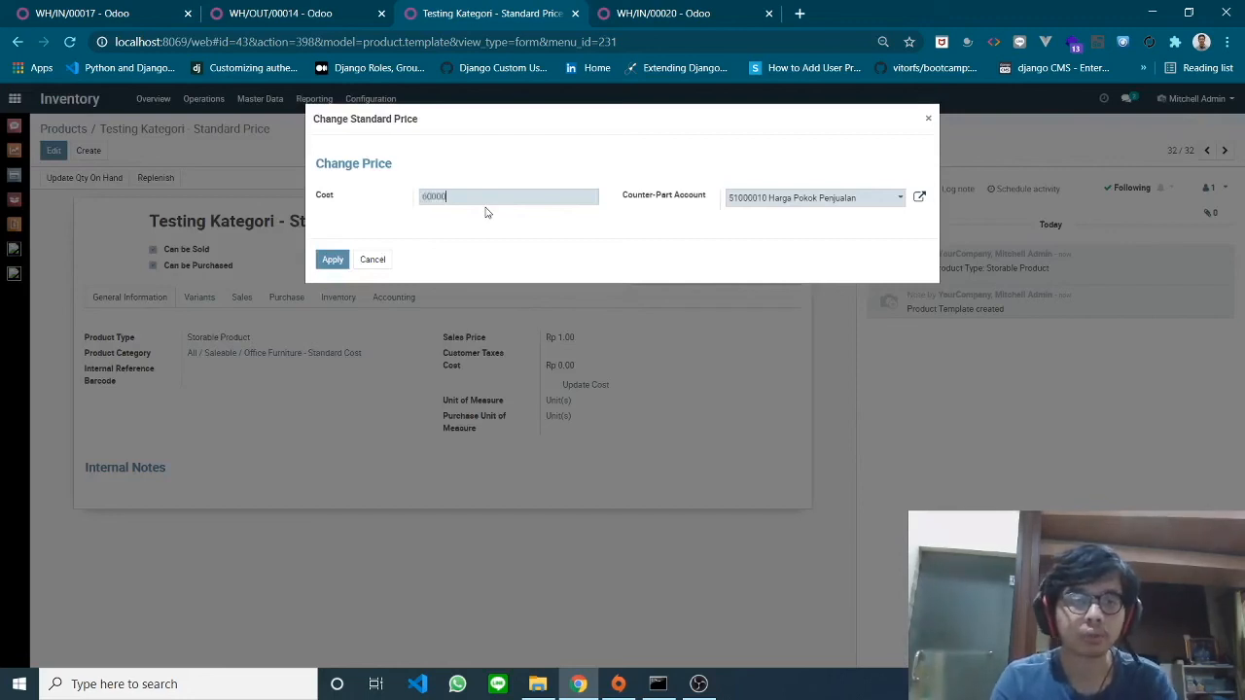
click(333, 260)
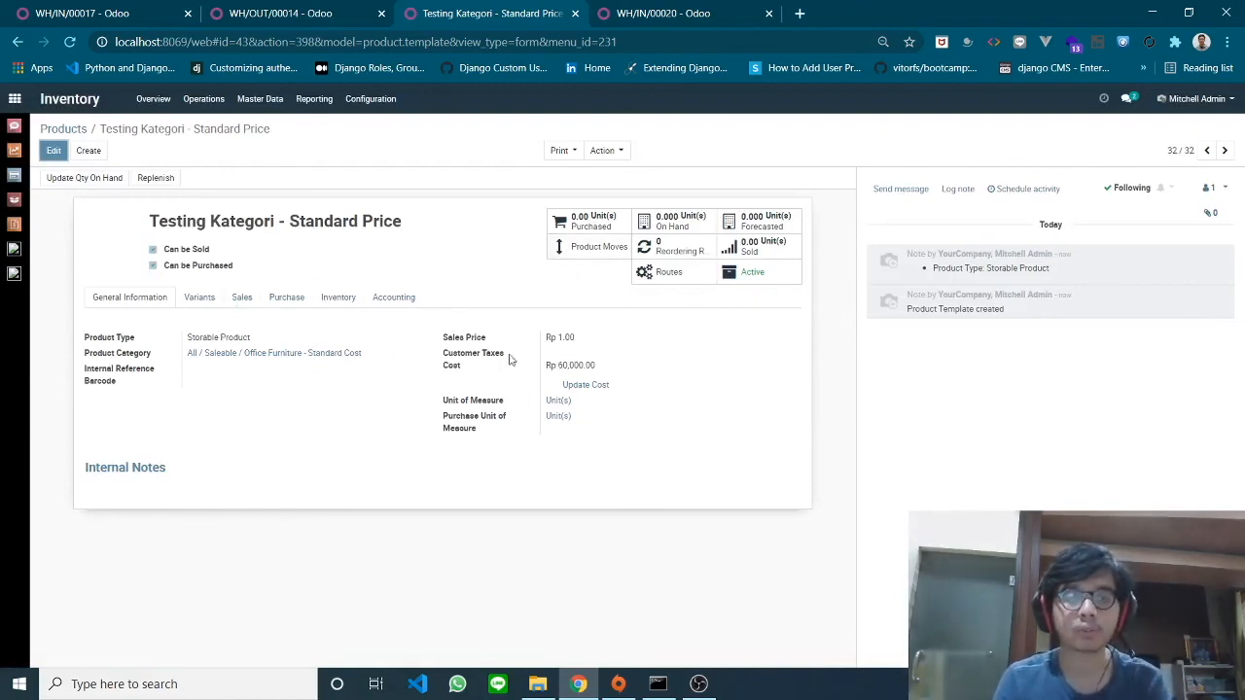
Switch to the Purchase app and create a new purchase order for the vendor Gemini Furniture
click(780, 6)
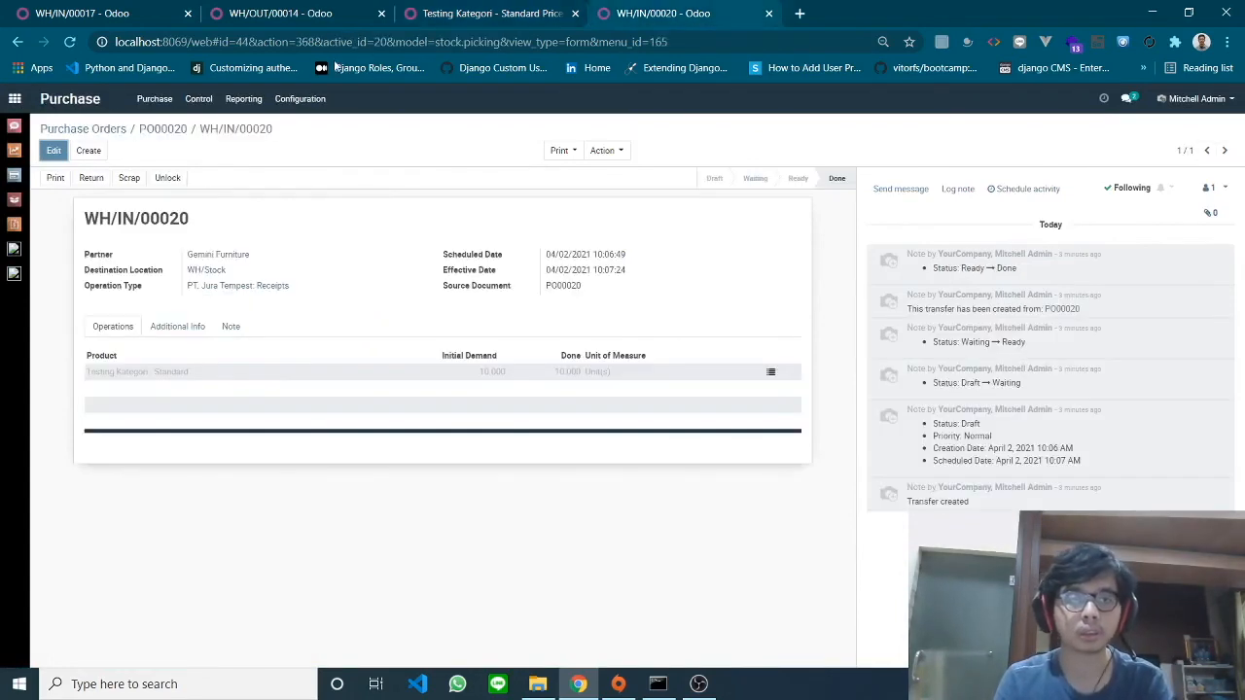
click(146, 100)
click(168, 139)
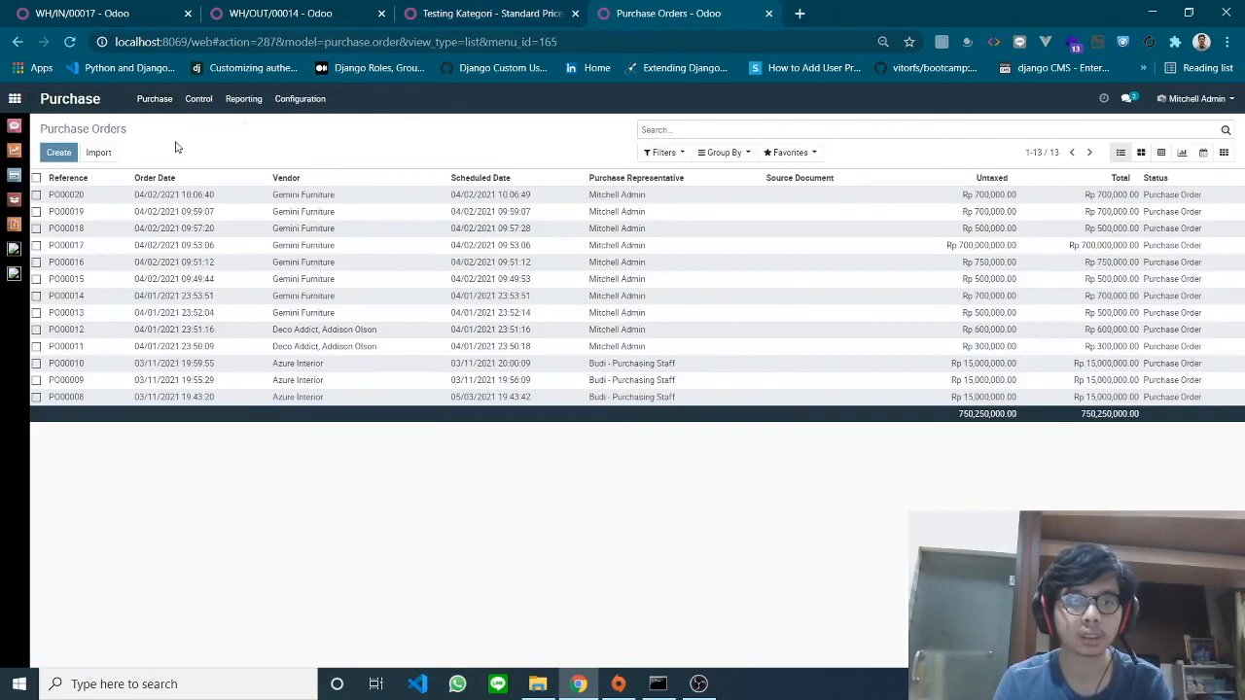
click(58, 153)
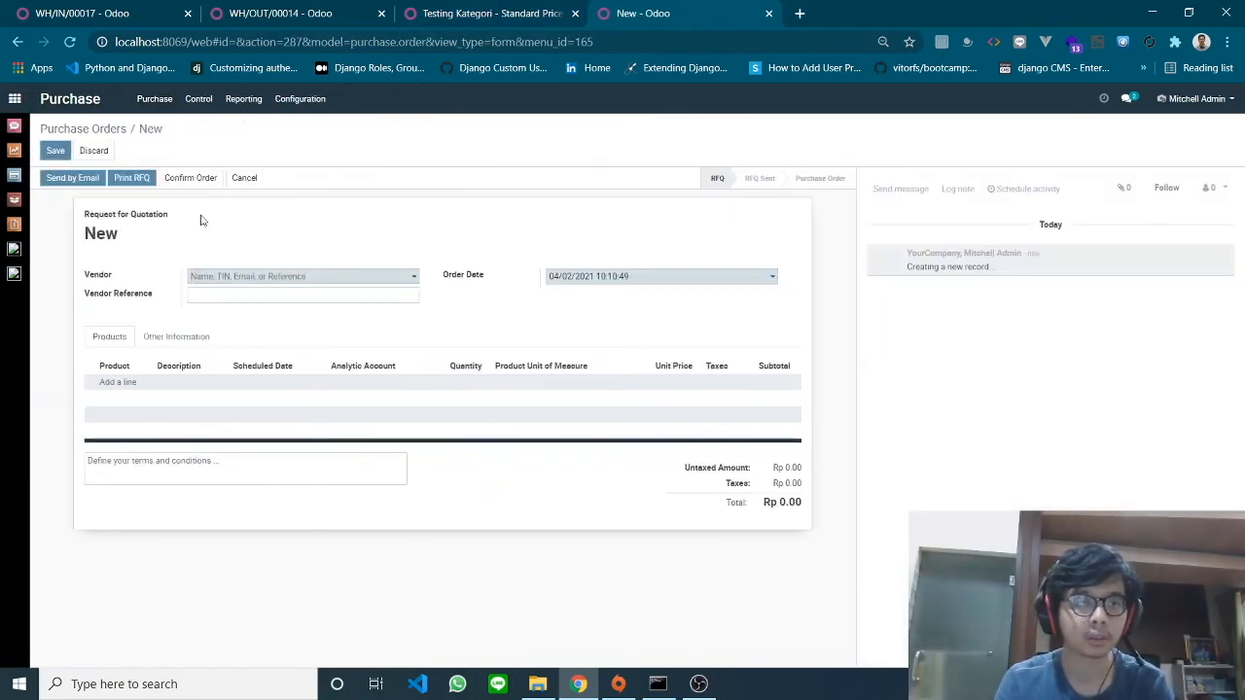
click(226, 277)
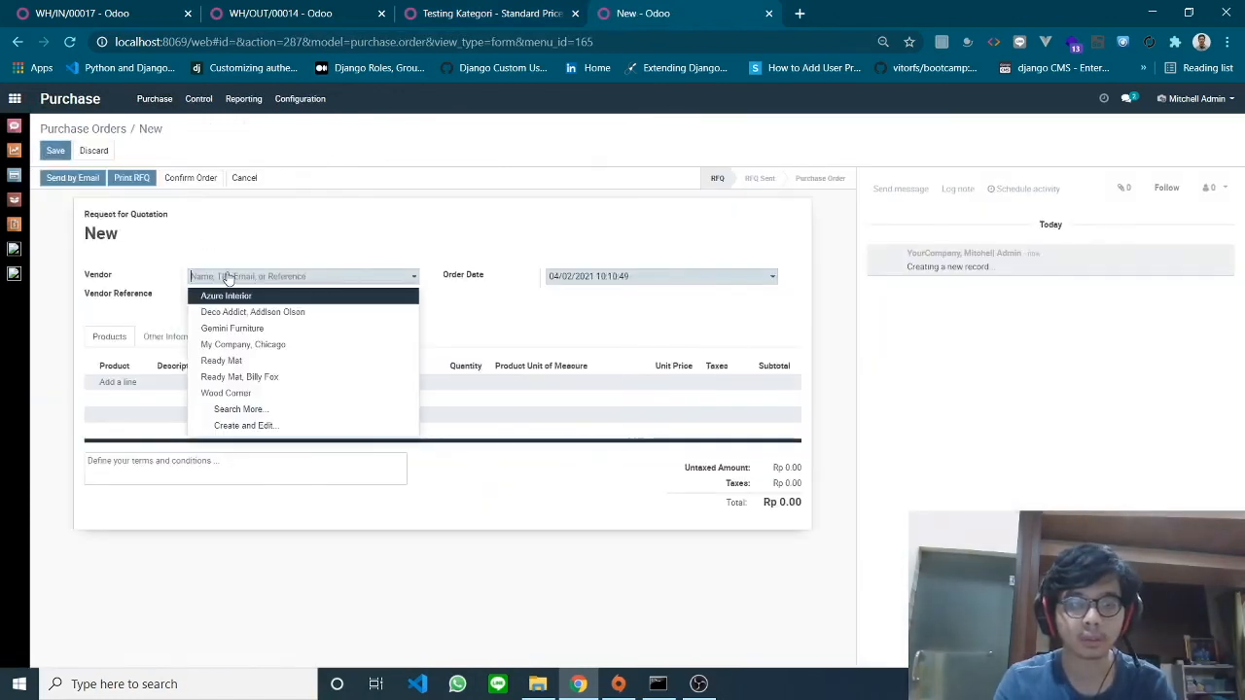
click(245, 328)
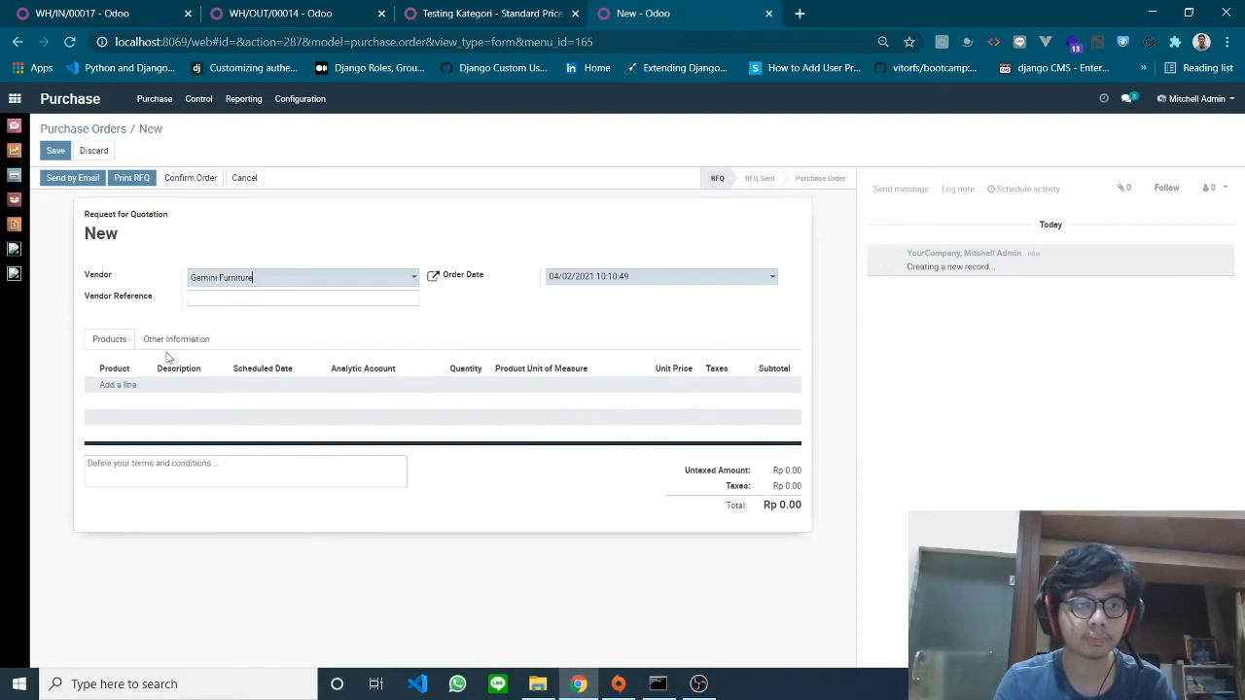
Add a purchase order line for Testing Kategori - Standard Price with a quantity of 10
click(119, 393)
text(standa)
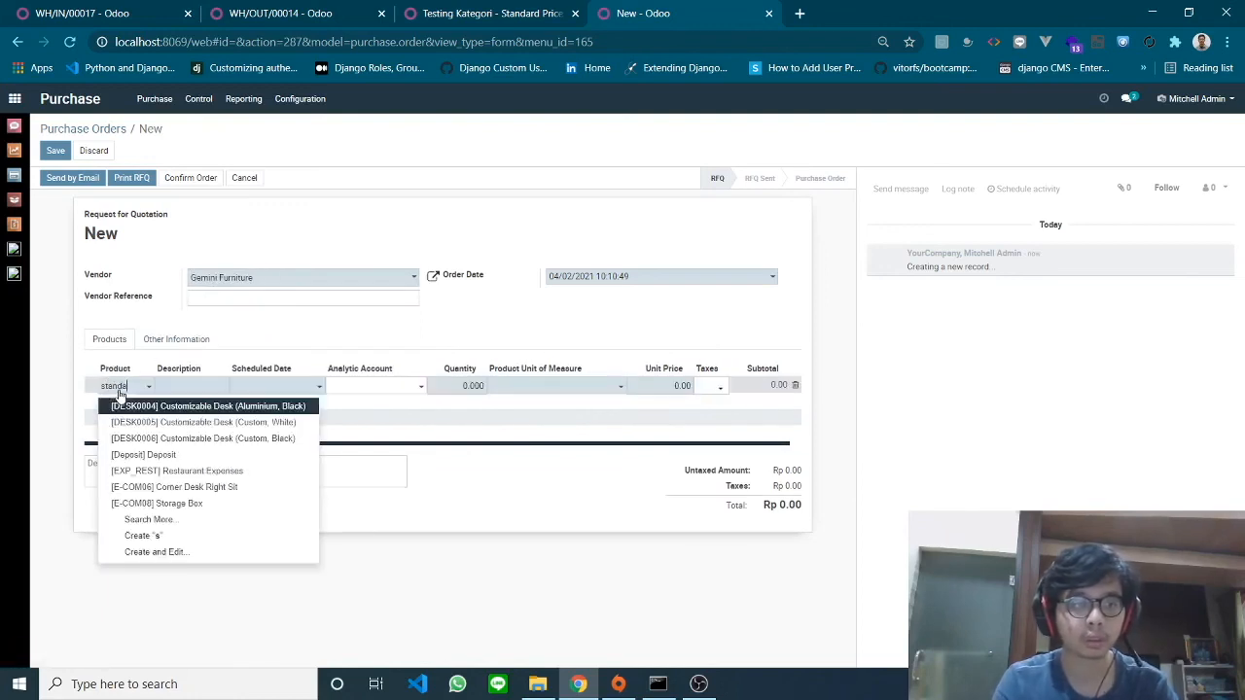
text(rd pri)
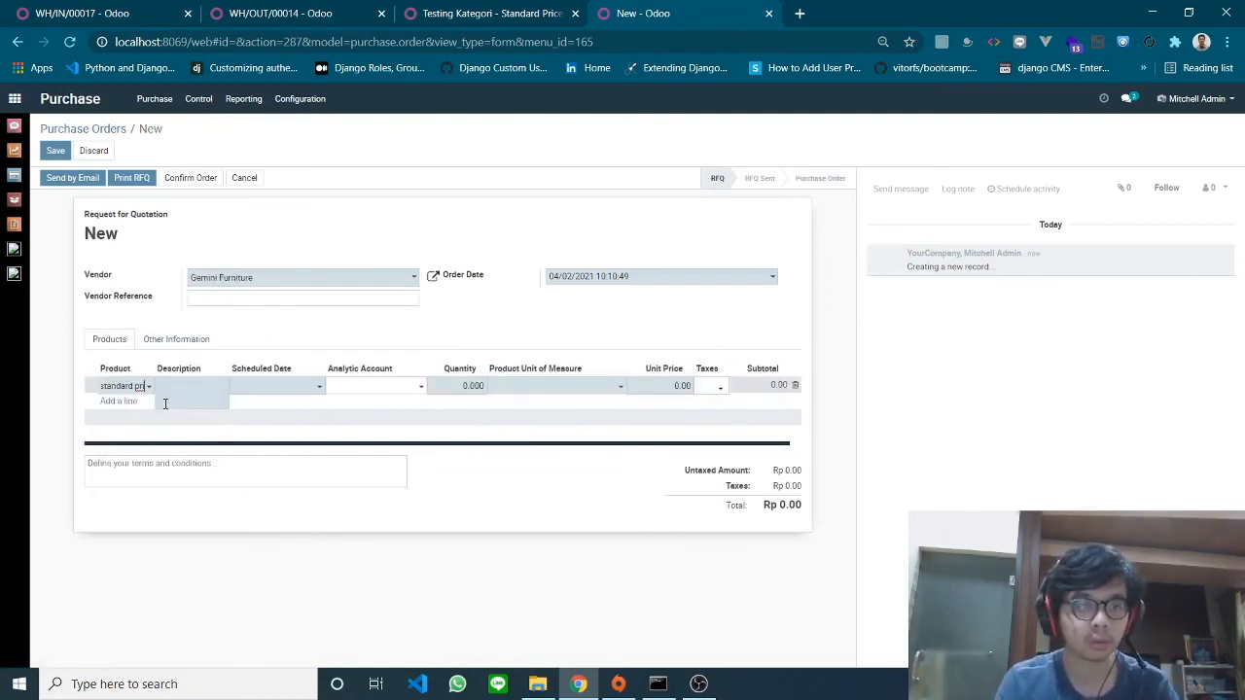
double_click(466, 385)
text(10)
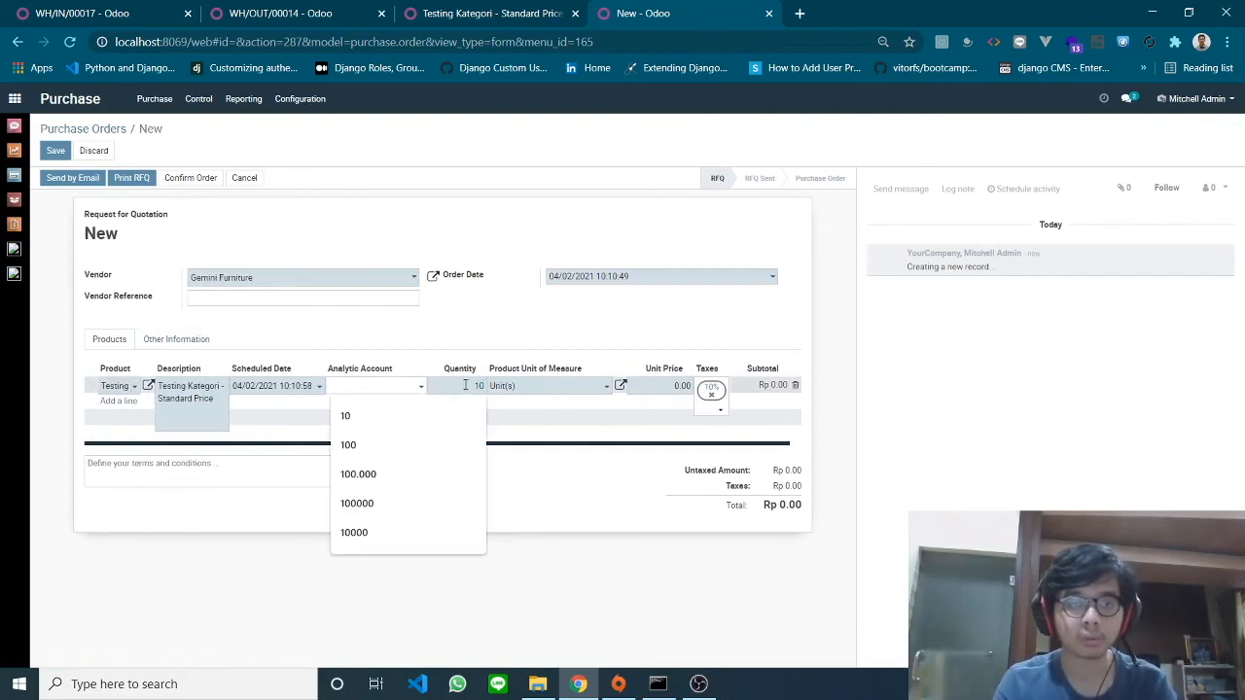
click(786, 583)
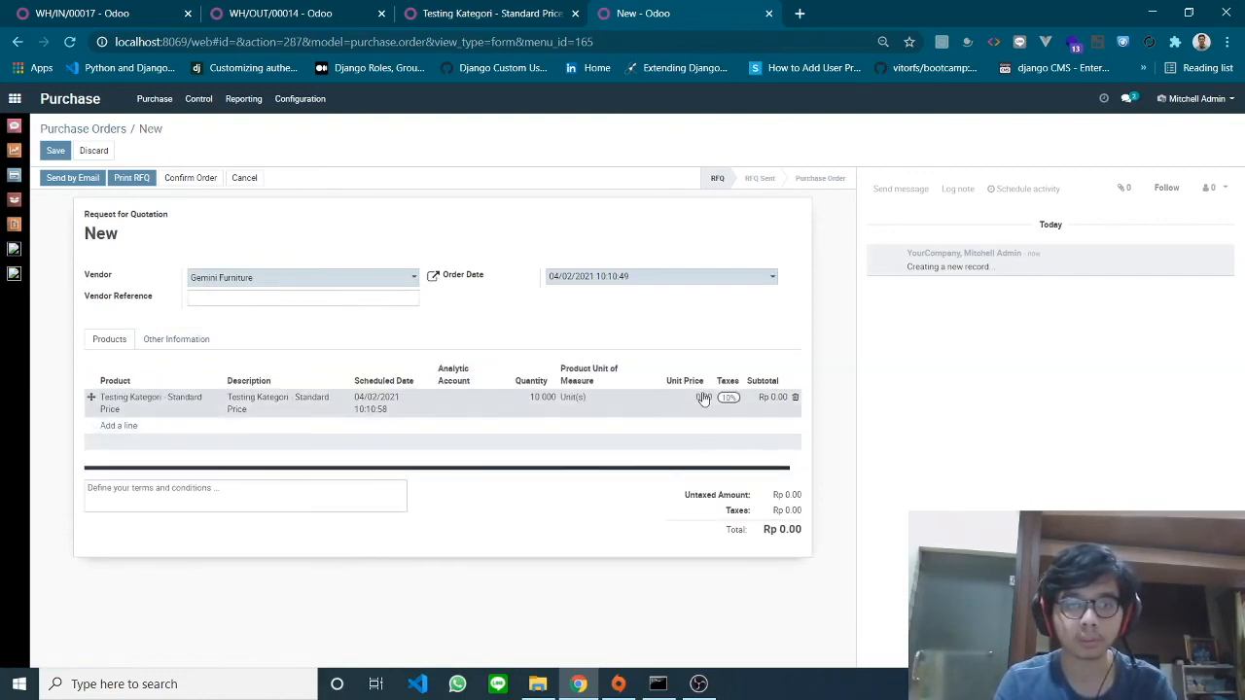
Set the order line's unit price to 70,000 and remove its 10% tax
click(703, 396)
text(70000)
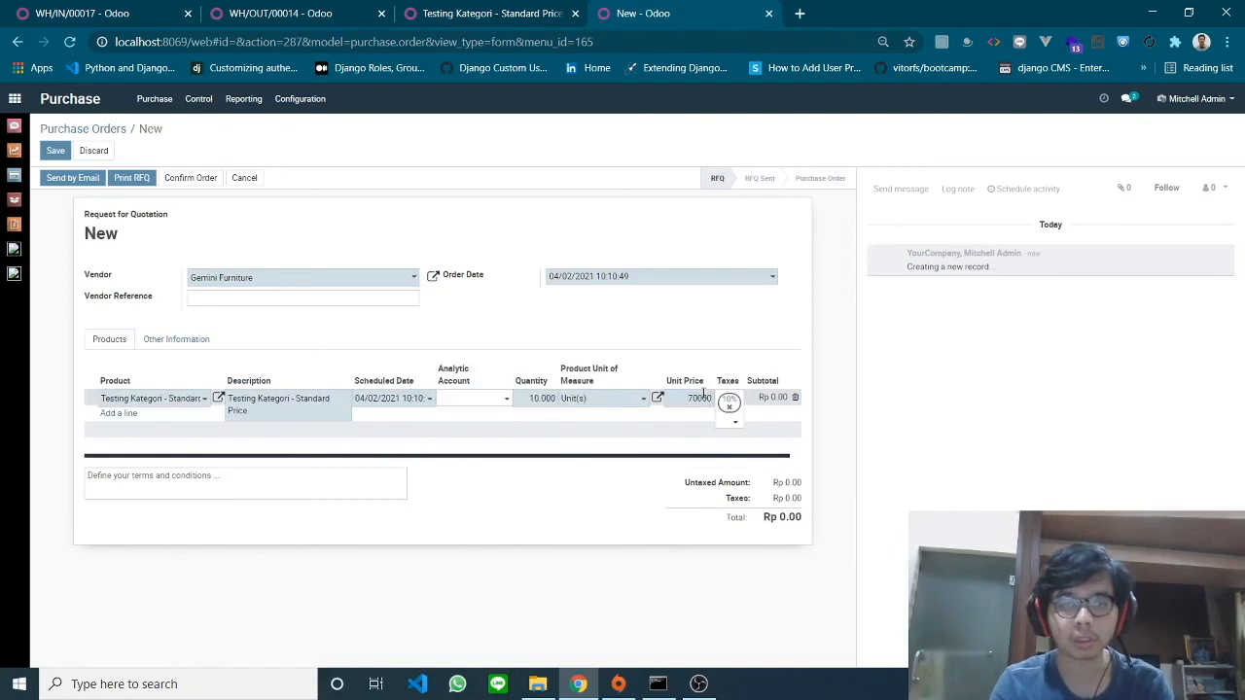
click(677, 570)
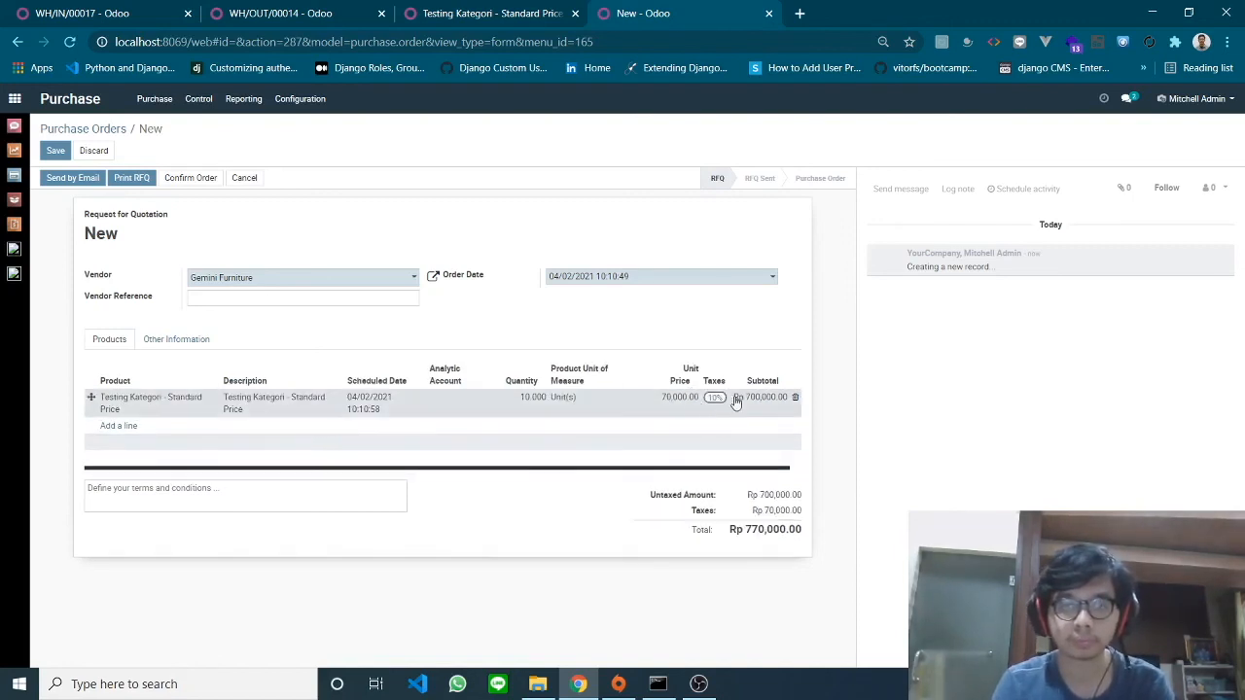
click(717, 407)
click(717, 410)
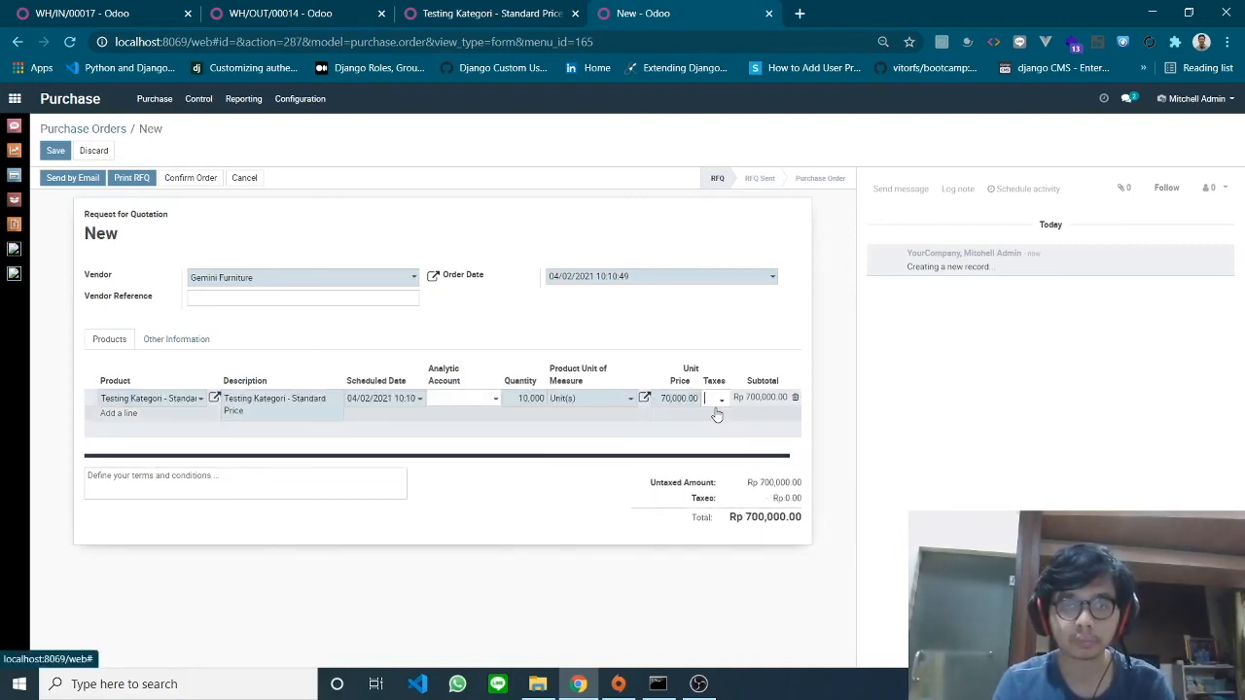
Confirm the purchase order and validate its product receipt as an immediate transfer
click(195, 178)
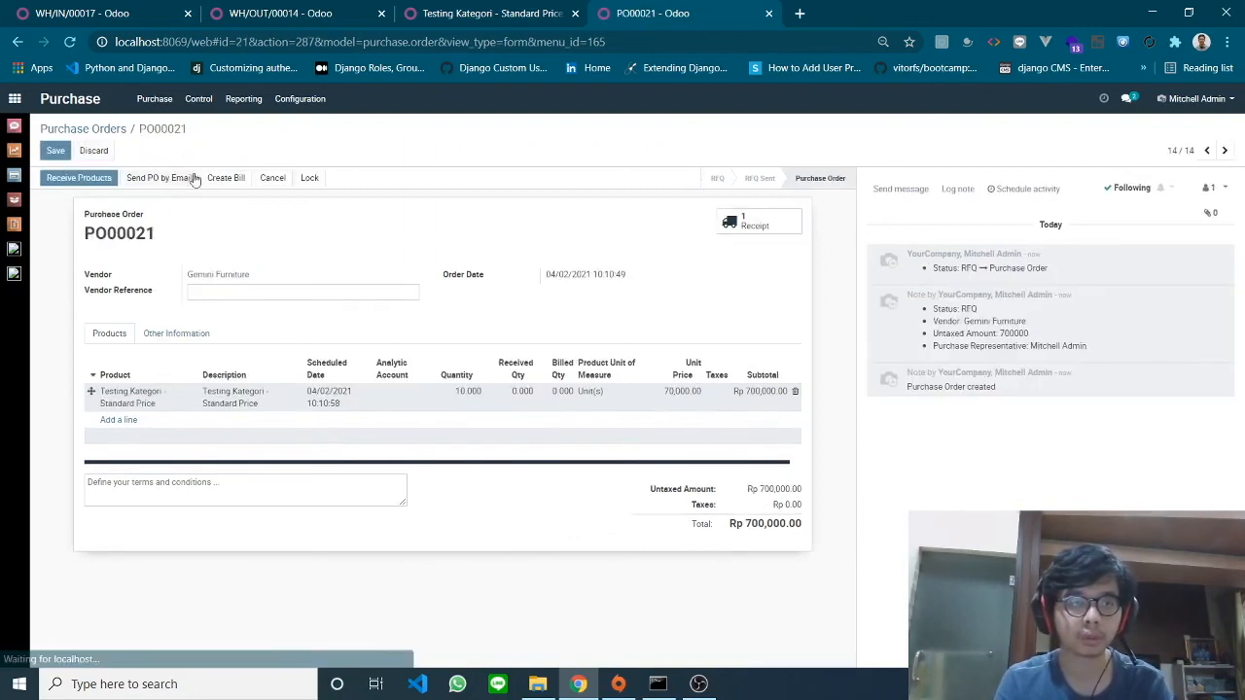
click(97, 180)
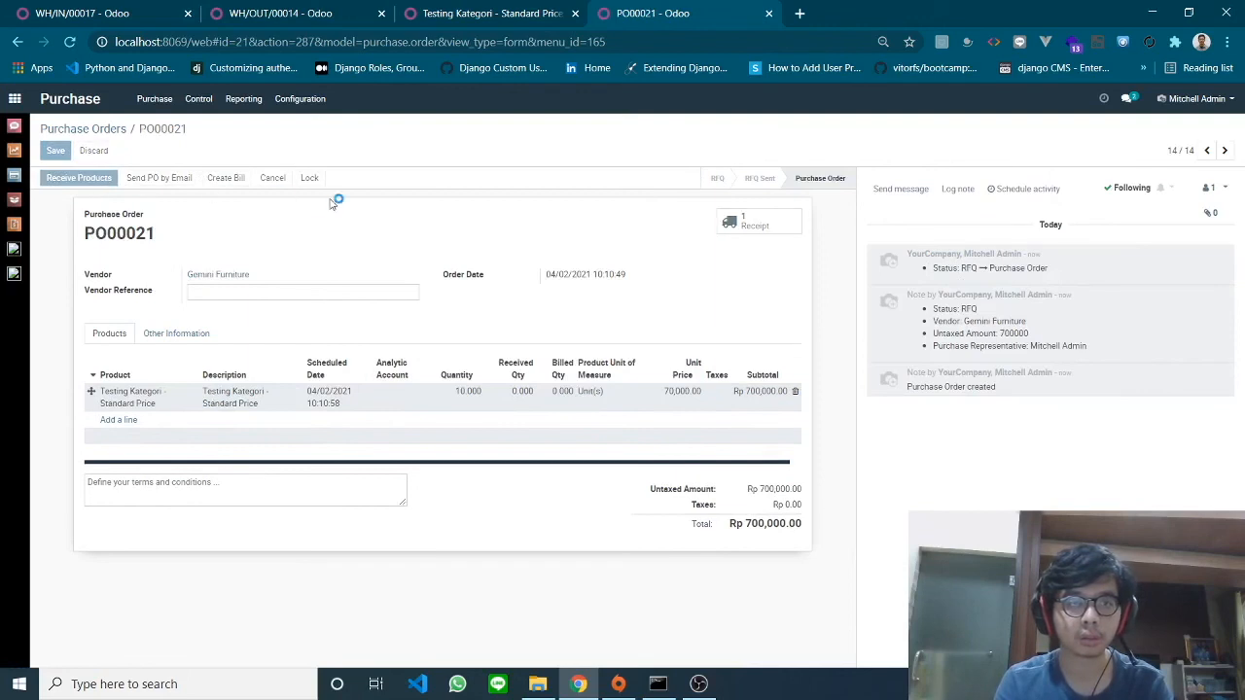
click(61, 177)
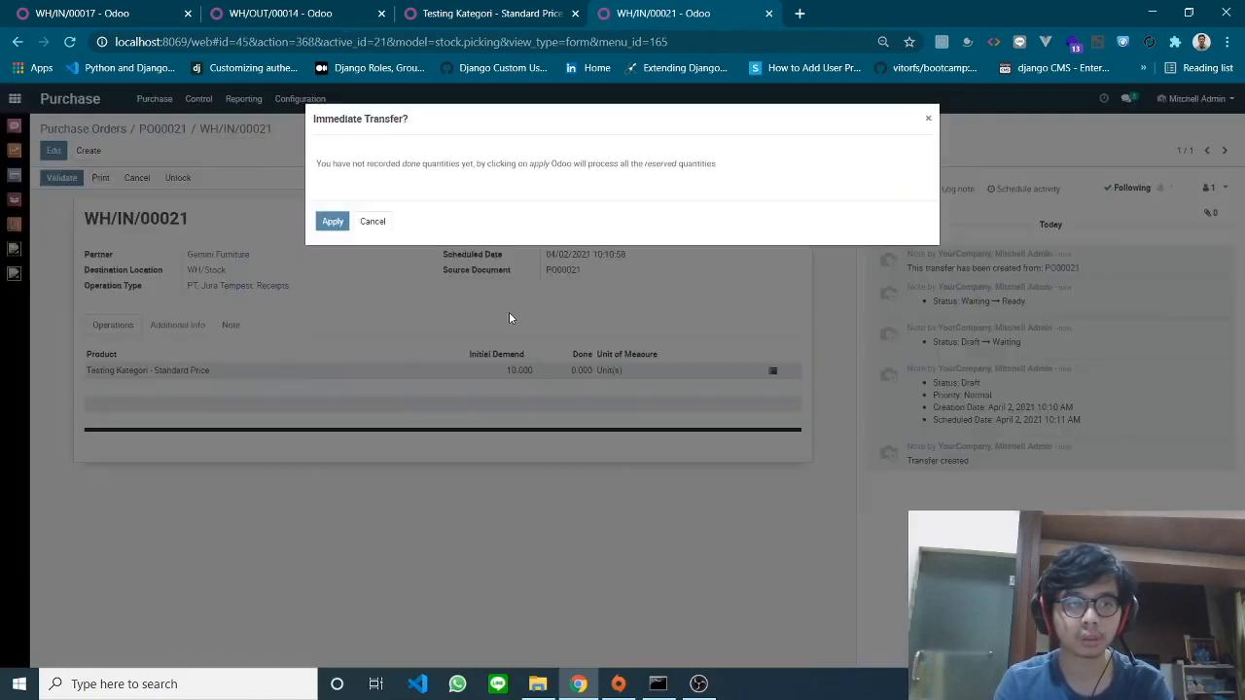
click(335, 224)
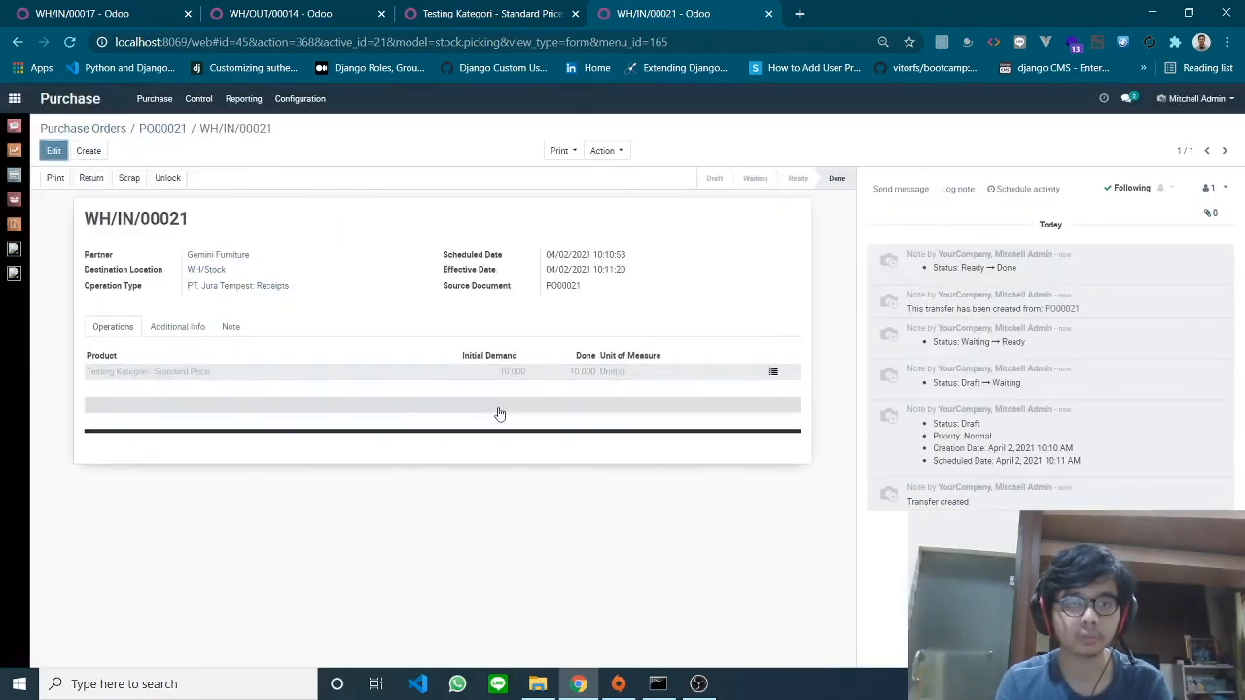
Return to the Testing Kategori - Standard Price product page to check its stock and cost
click(545, 8)
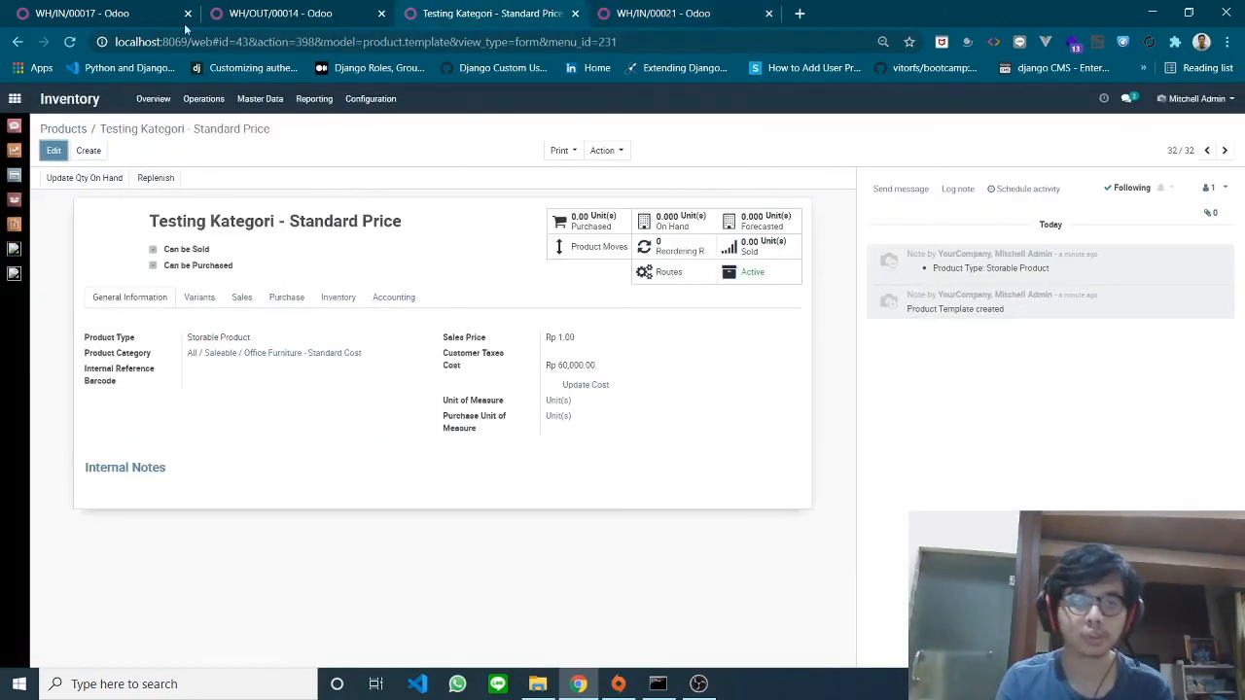